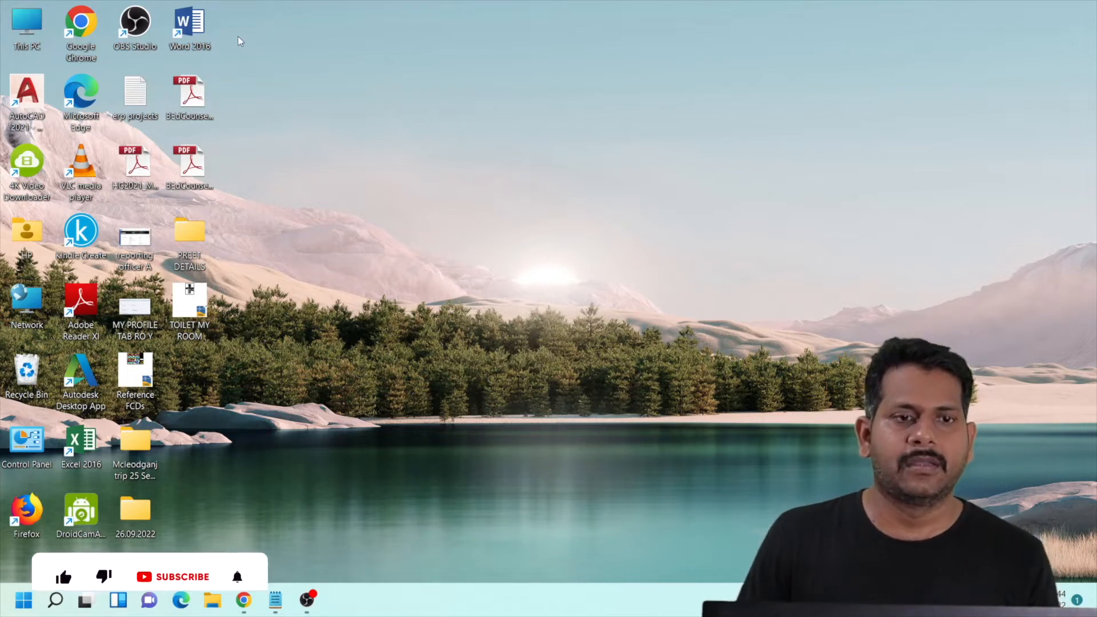
Start Word 2016 and open the recent document My Word Introductory Tutorial
{"action": "double_click", "coordinate": [196, 24]}
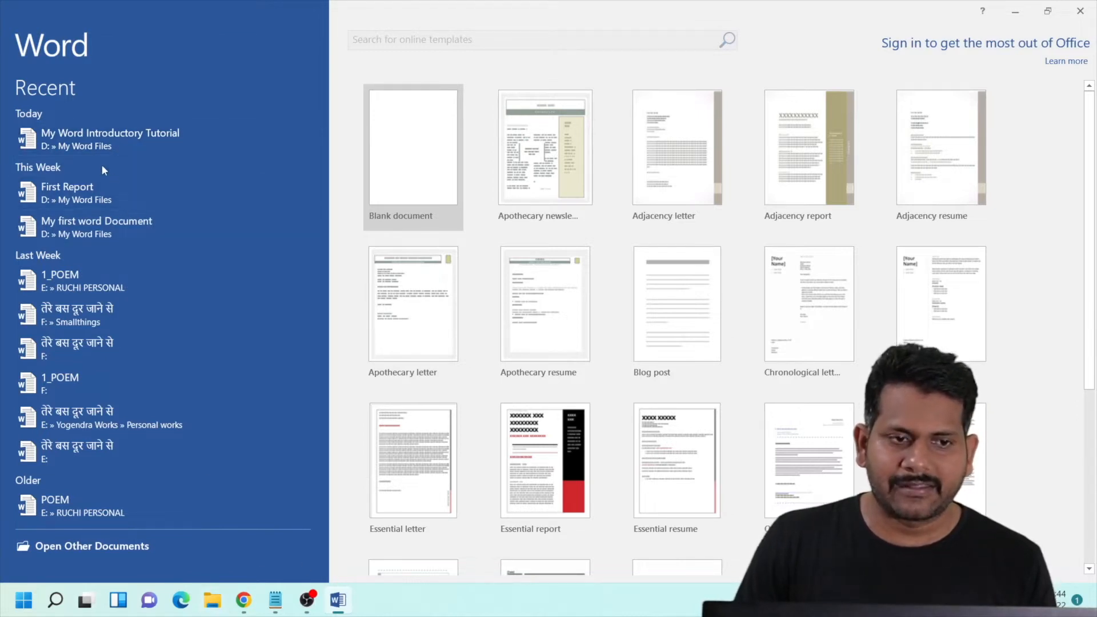
{"action": "left_click", "coordinate": [166, 140]}
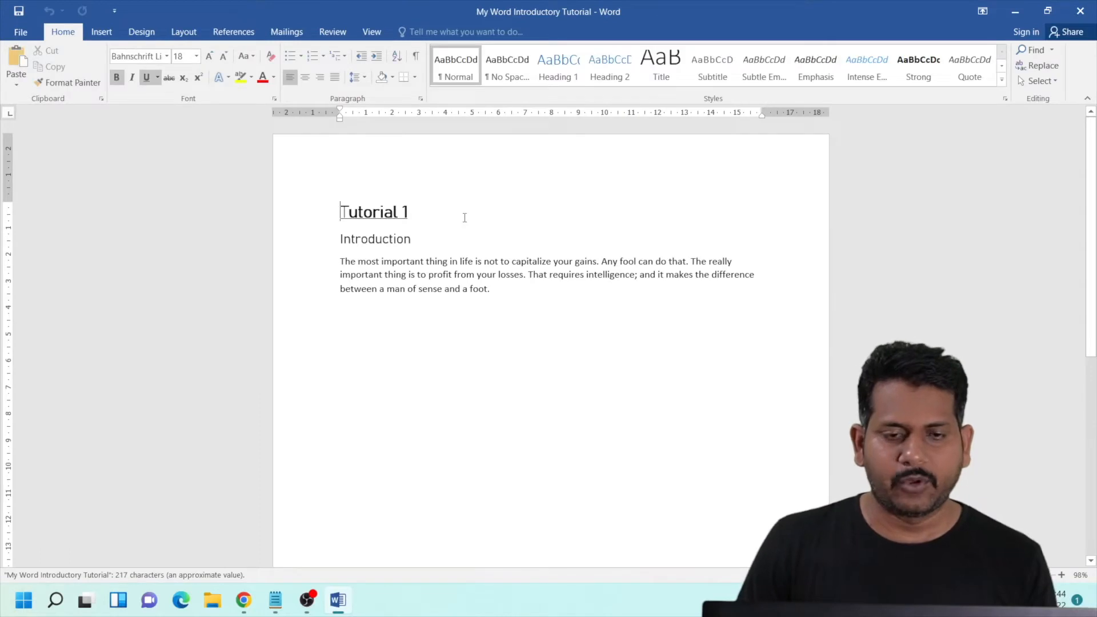
Copy all the text of the erp projects Notepad file and paste it below the introduction paragraph in the Word document
{"action": "left_click", "coordinate": [538, 290]}
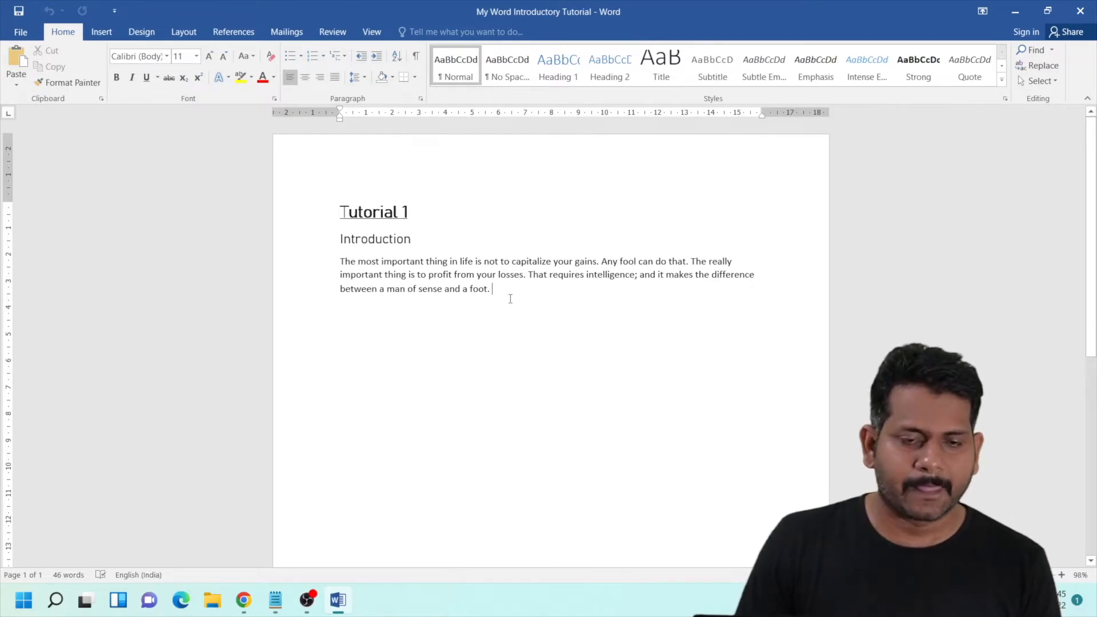
{"action": "left_click_drag", "start_coordinate": [492, 290], "coordinate": [464, 290]}
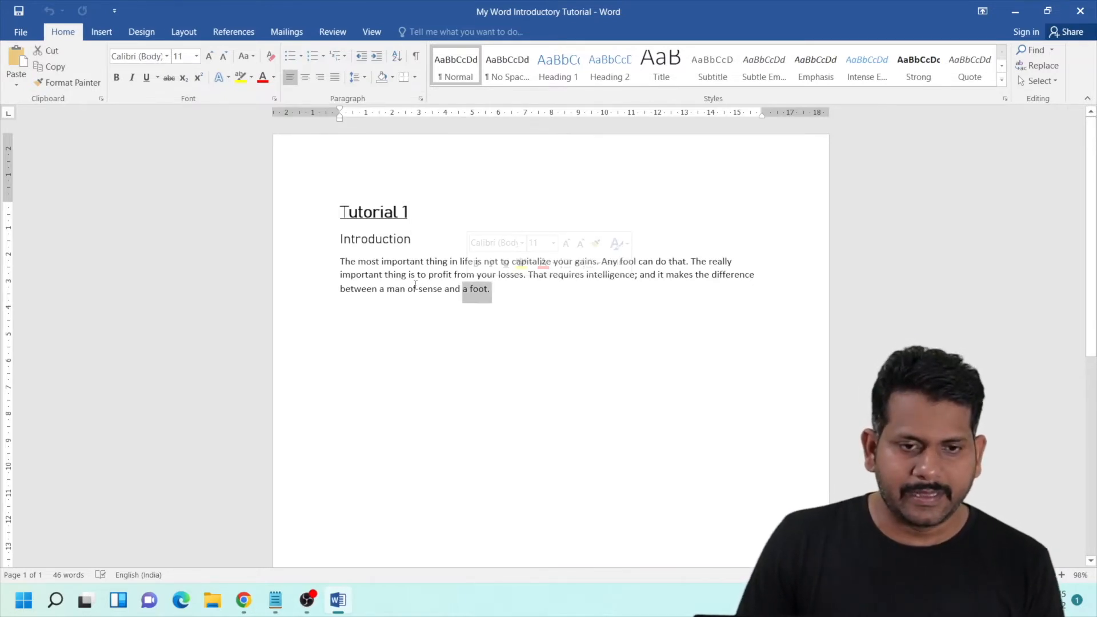
{"action": "left_click", "coordinate": [492, 287]}
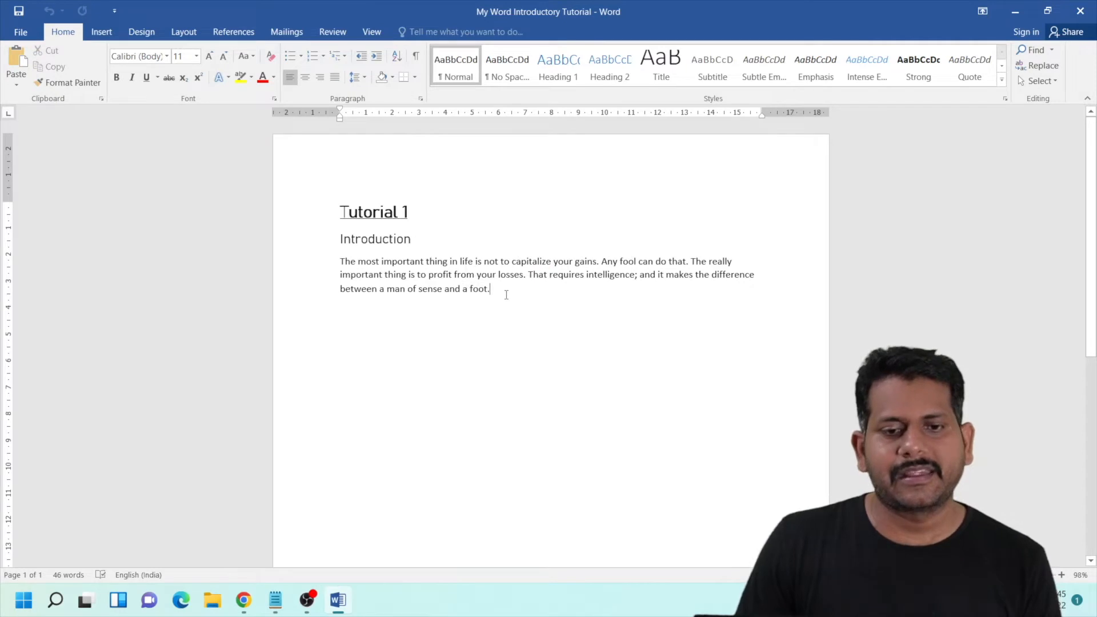
{"action": "key", "text": "Return"}
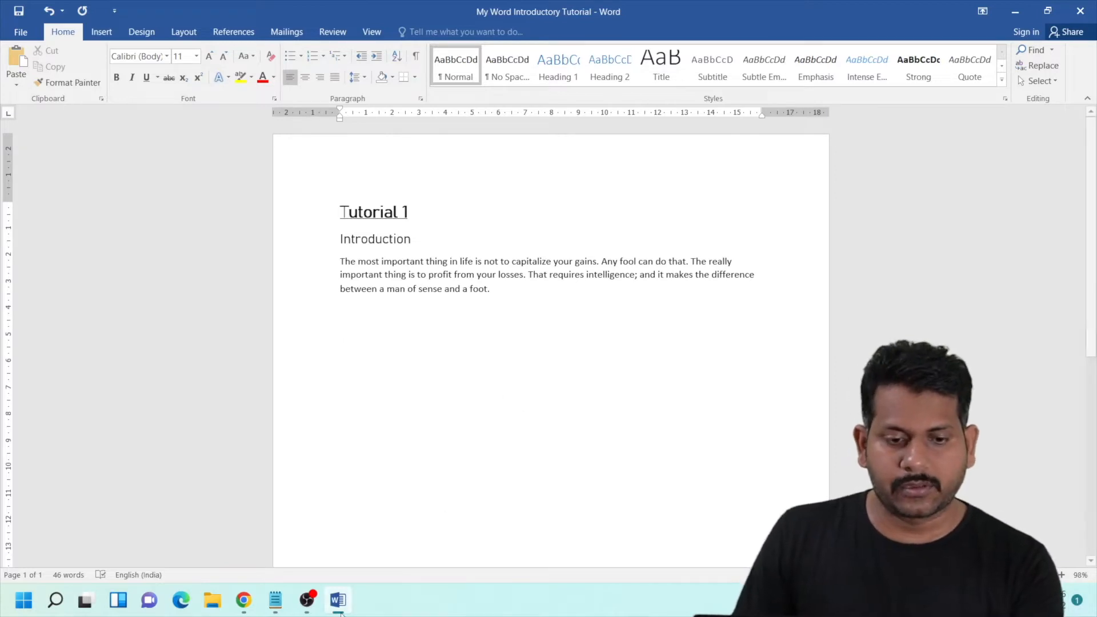
{"action": "left_click", "coordinate": [274, 600]}
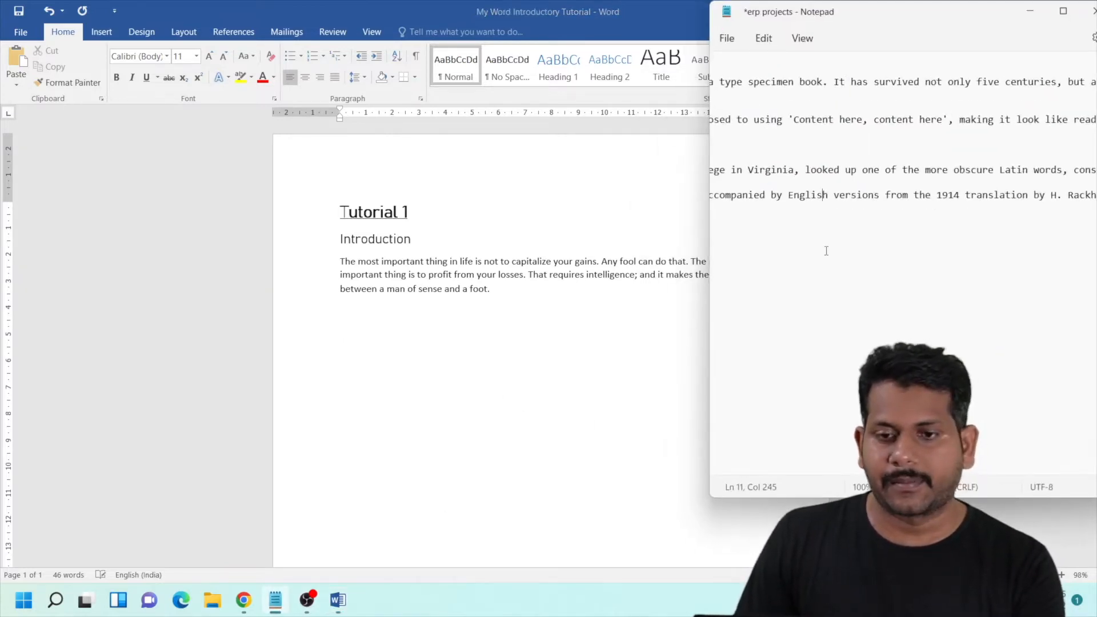
{"action": "key", "text": "ctrl+a"}
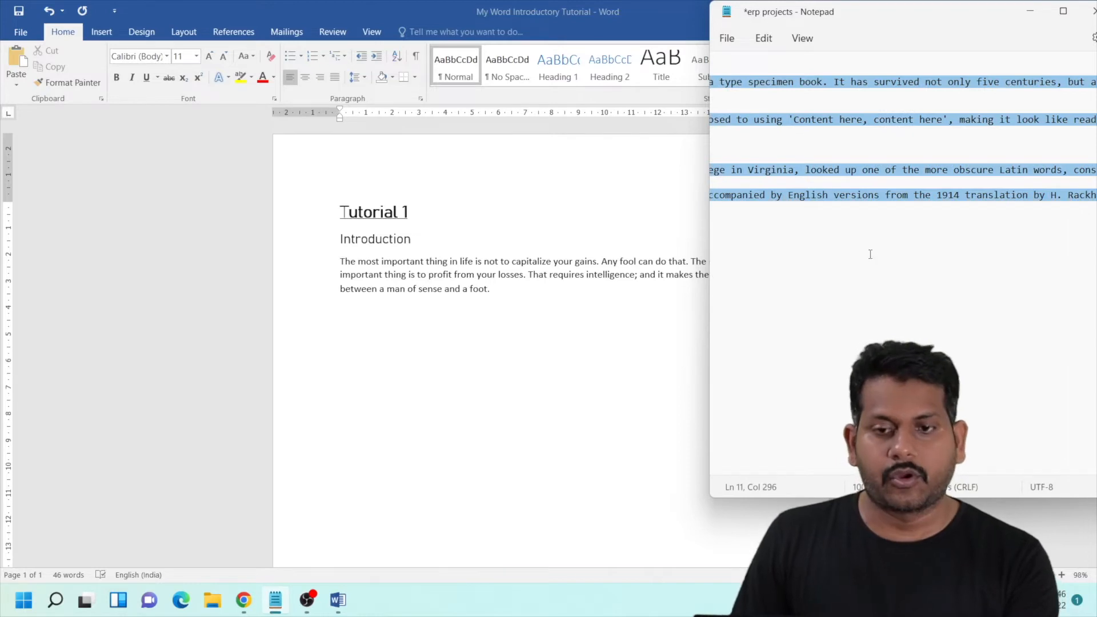
{"action": "left_click", "coordinate": [571, 363]}
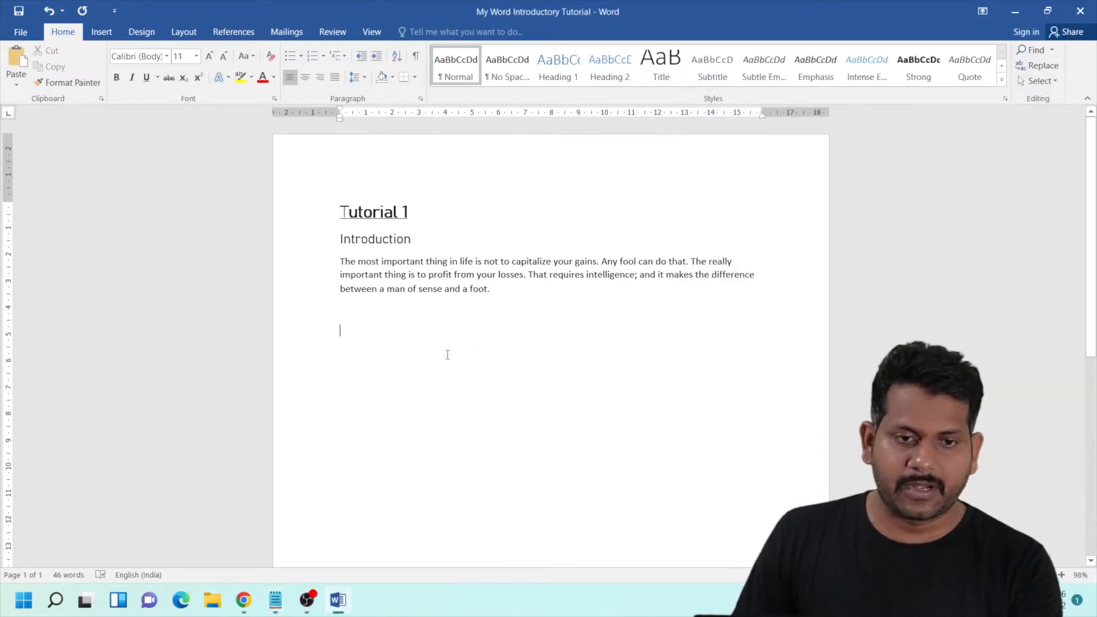
{"action": "key", "text": "ctrl+v"}
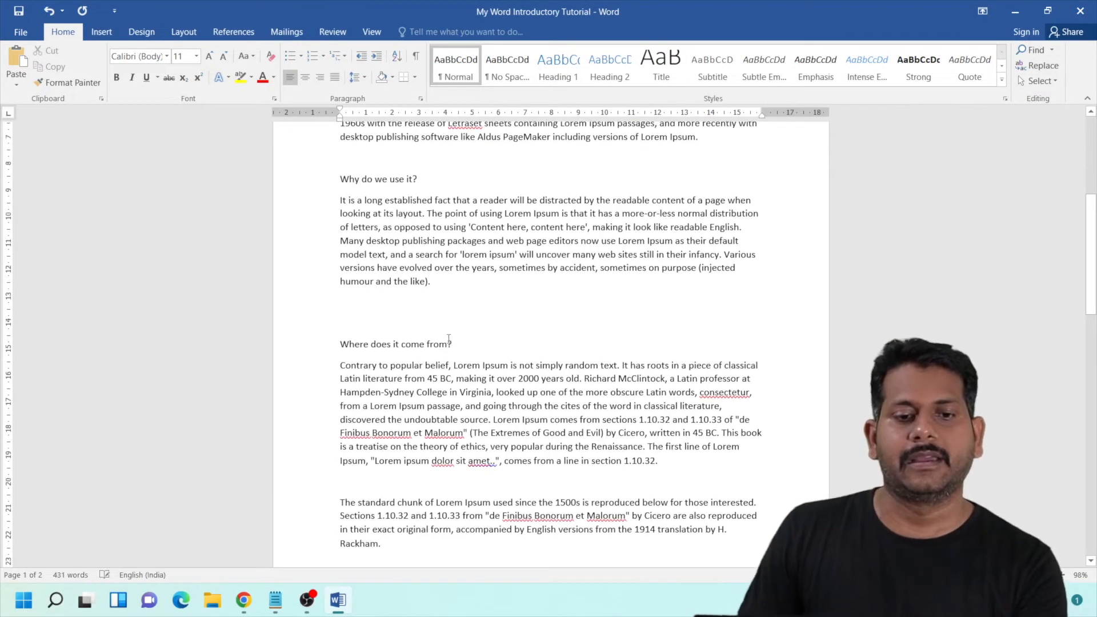
Change the font of the whole document to Arial
{"action": "scroll", "coordinate": [450, 332], "scroll_direction": "up", "scroll_amount": 5}
{"action": "scroll", "coordinate": [426, 330], "scroll_direction": "down", "scroll_amount": 6}
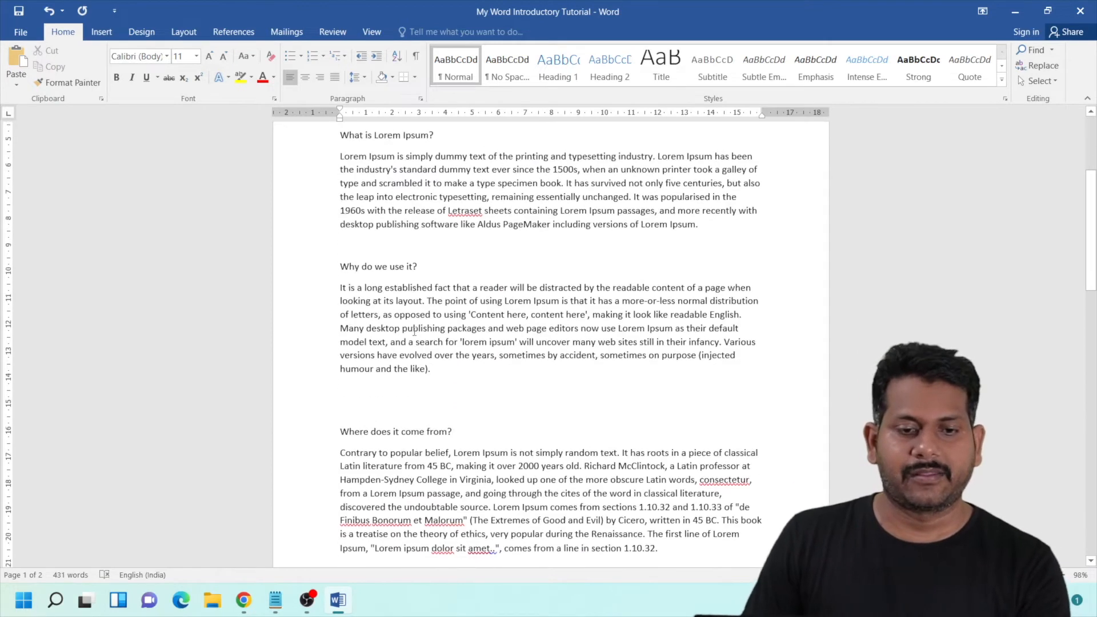
{"action": "scroll", "coordinate": [392, 304], "scroll_direction": "up", "scroll_amount": 6}
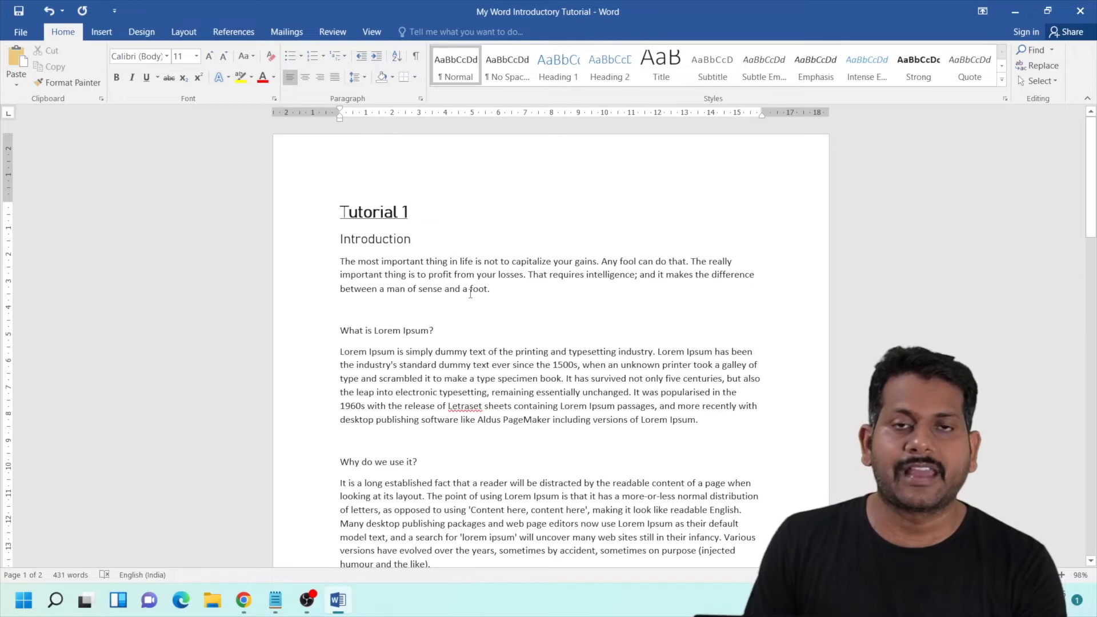
{"action": "scroll", "coordinate": [483, 306], "scroll_direction": "down", "scroll_amount": 3}
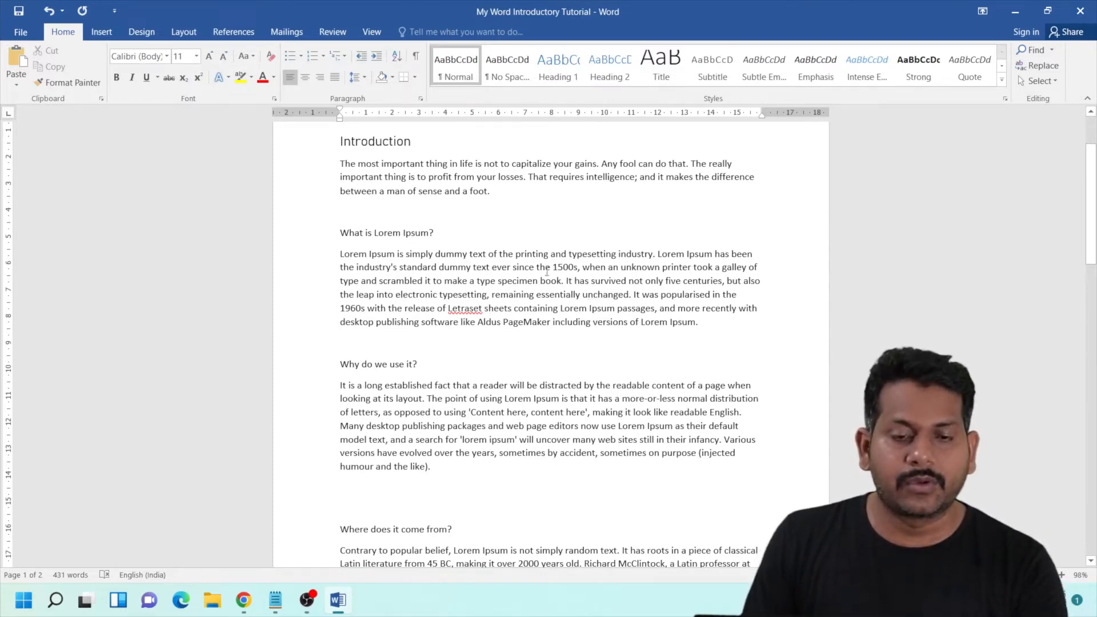
{"action": "scroll", "coordinate": [466, 262], "scroll_direction": "up", "scroll_amount": 3}
{"action": "key", "text": "ctrl+a"}
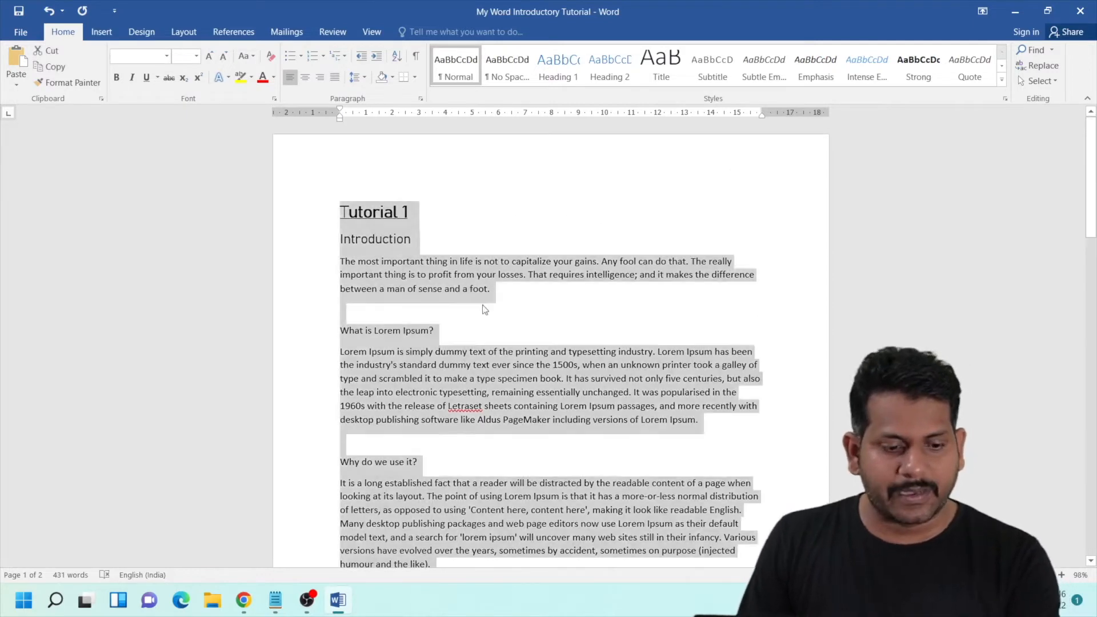
{"action": "left_click", "coordinate": [168, 57]}
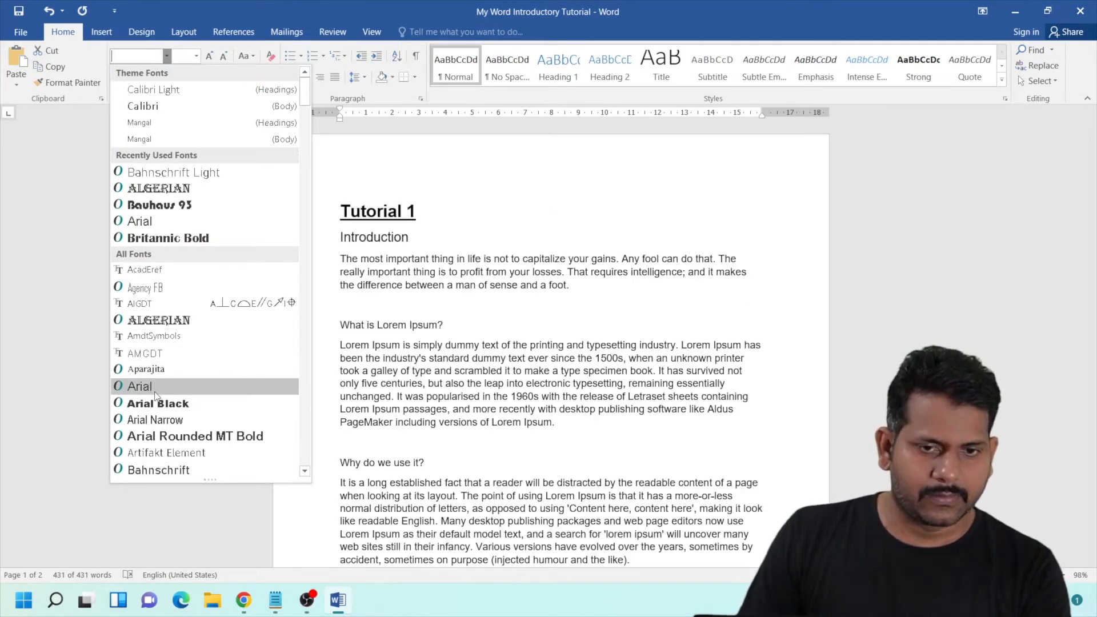
{"action": "left_click", "coordinate": [152, 393]}
{"action": "left_click", "coordinate": [552, 325]}
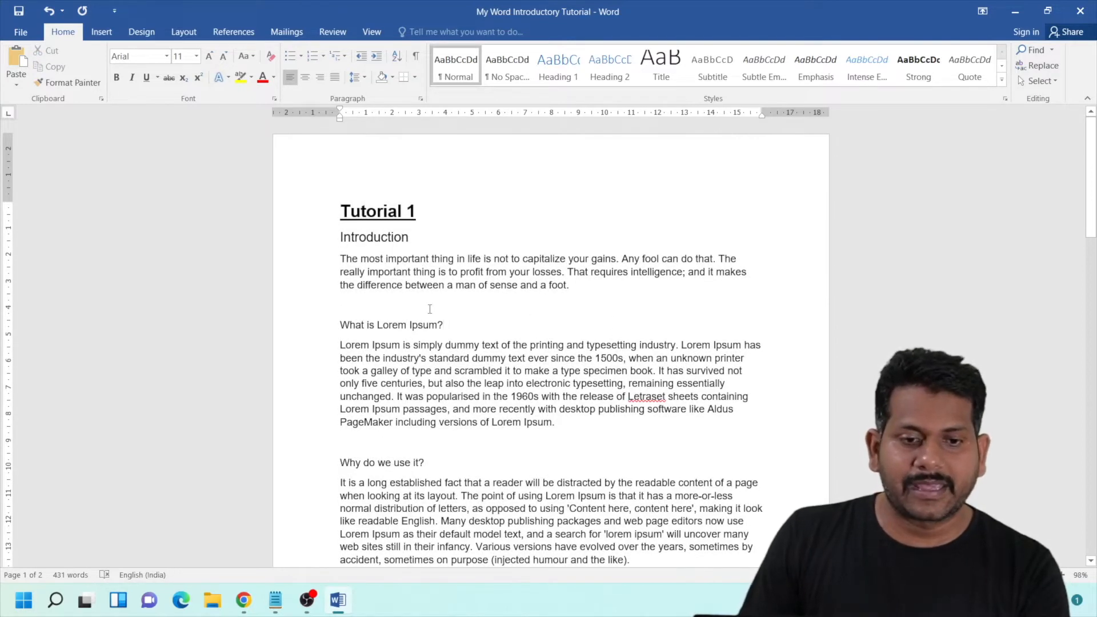
Center the "What is Lorem Ipsum?" heading together with its paragraph
{"action": "scroll", "coordinate": [430, 309], "scroll_direction": "down", "scroll_amount": 8}
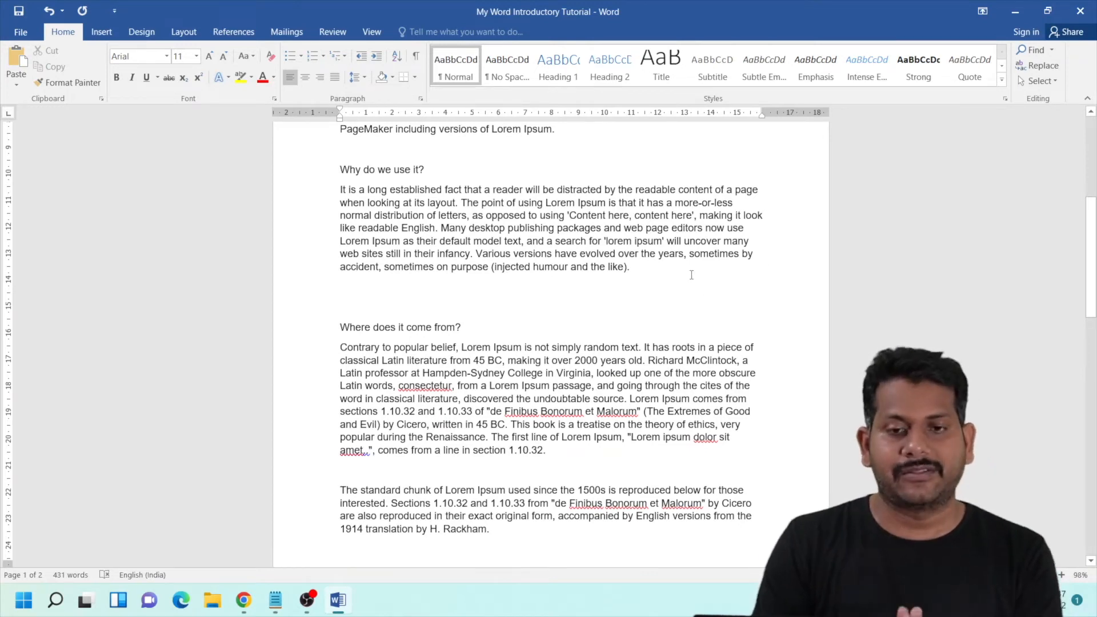
{"action": "scroll", "coordinate": [502, 196], "scroll_direction": "up", "scroll_amount": 6}
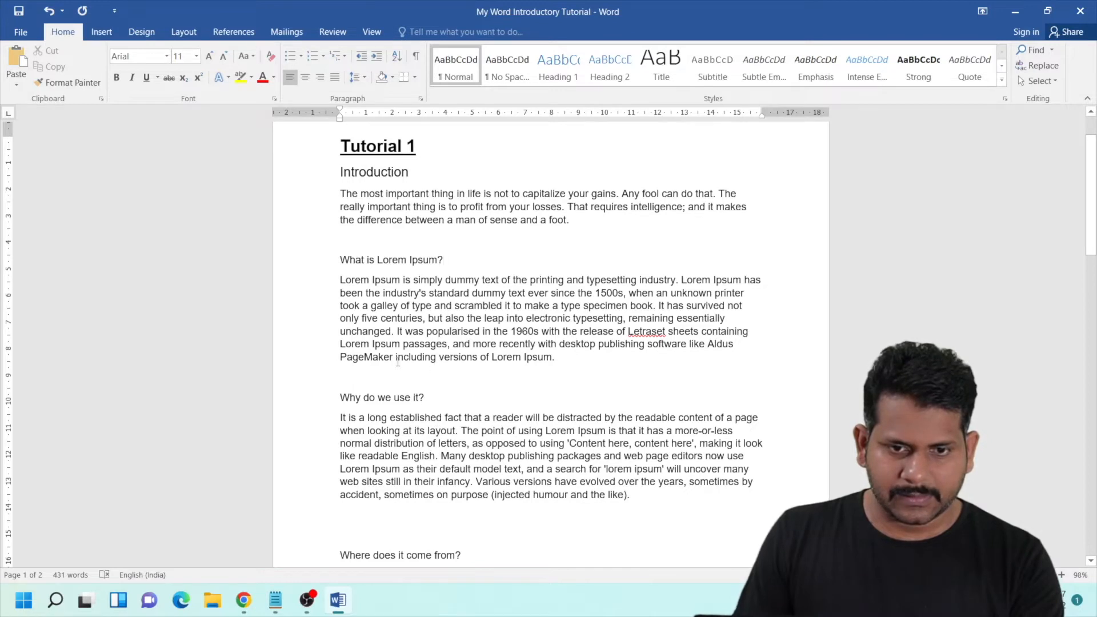
{"action": "left_click_drag", "start_coordinate": [561, 360], "coordinate": [339, 260]}
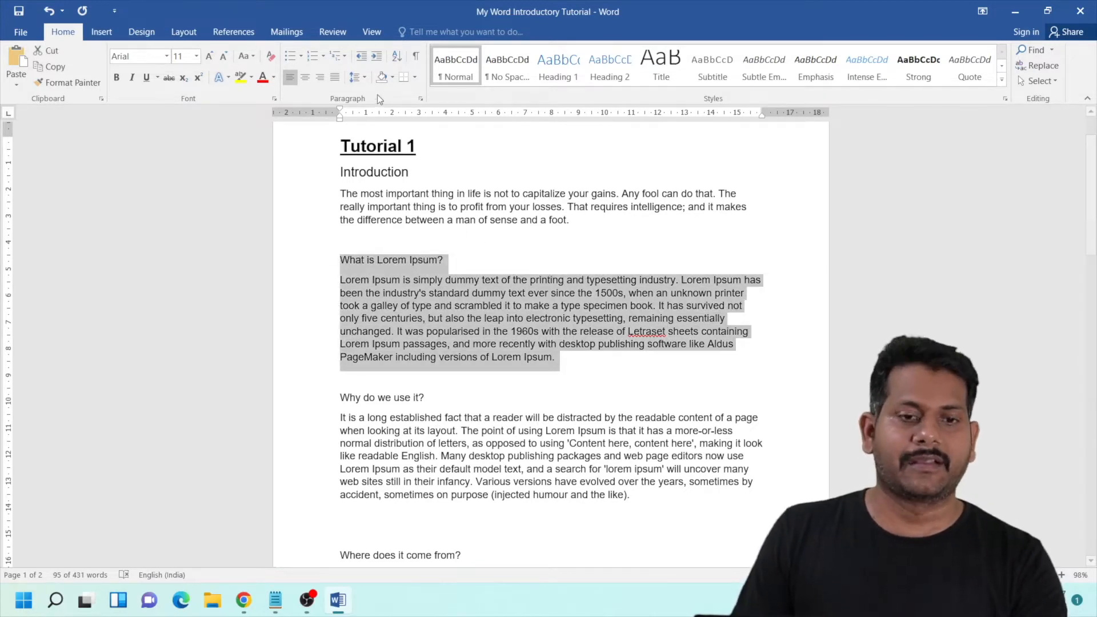
{"action": "left_click", "coordinate": [555, 359]}
{"action": "left_click_drag", "start_coordinate": [556, 359], "coordinate": [339, 258]}
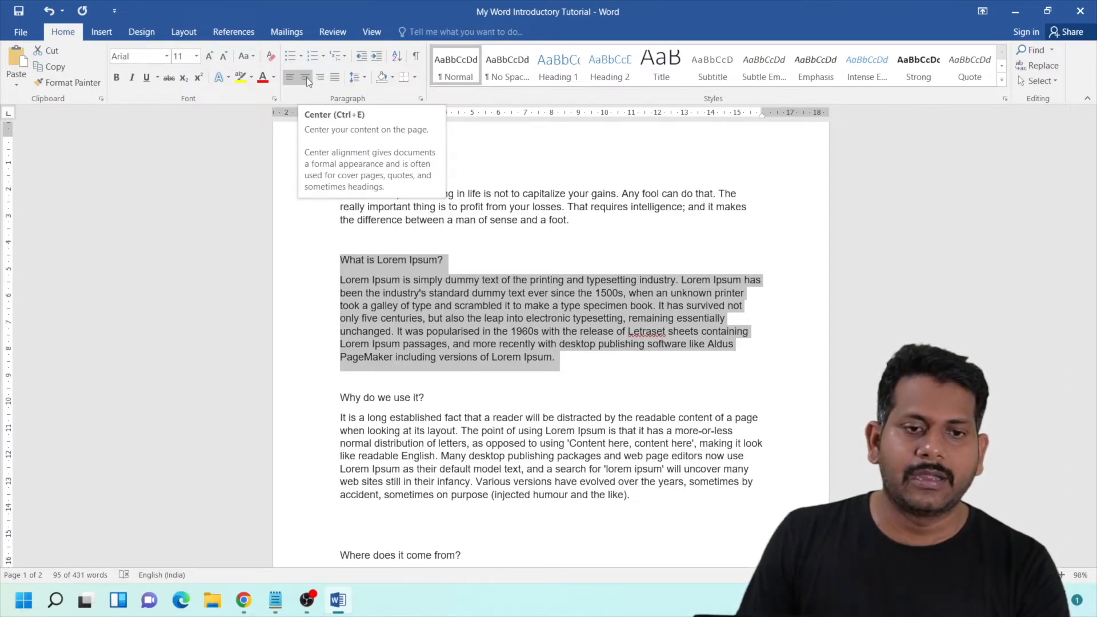
{"action": "left_click", "coordinate": [306, 77]}
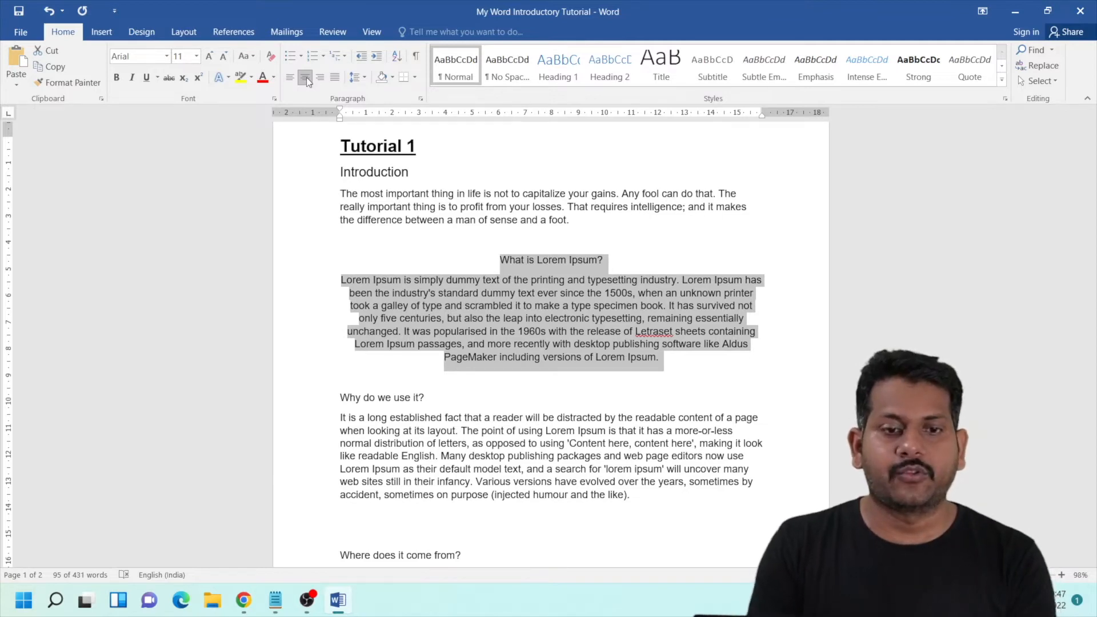
Right-align the "What is Lorem Ipsum?" and "Why do we use it?" sections and switch both to centered alignment
{"action": "scroll", "coordinate": [661, 243], "scroll_direction": "down", "scroll_amount": 4}
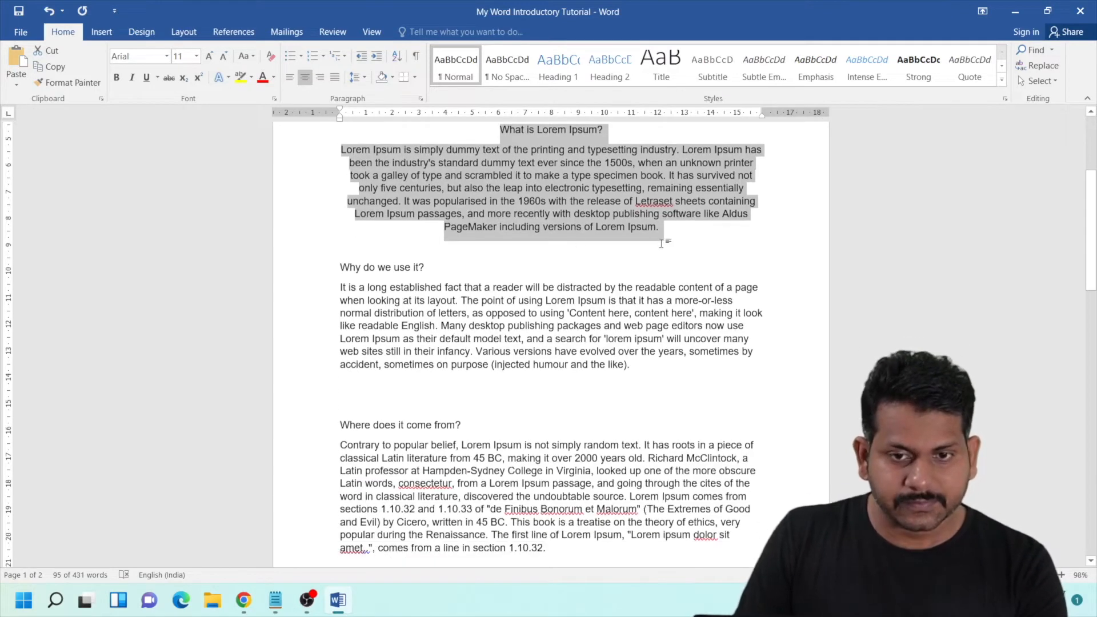
{"action": "left_click", "coordinate": [679, 237]}
{"action": "scroll", "coordinate": [646, 248], "scroll_direction": "up", "scroll_amount": 3}
{"action": "left_click_drag", "start_coordinate": [656, 487], "coordinate": [340, 219]}
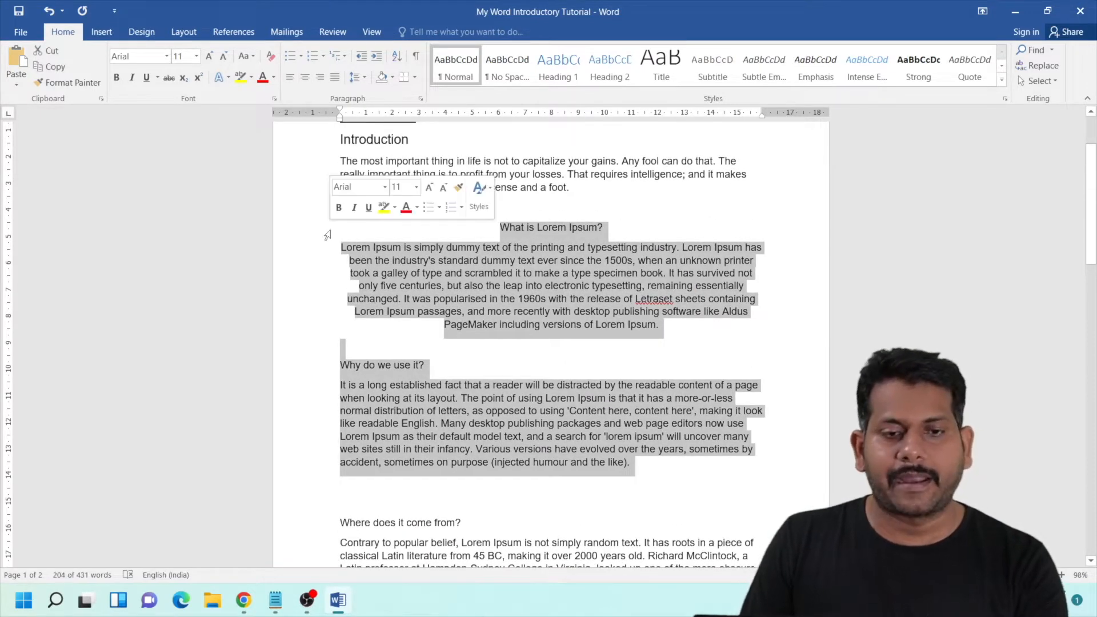
{"action": "left_click", "coordinate": [318, 78]}
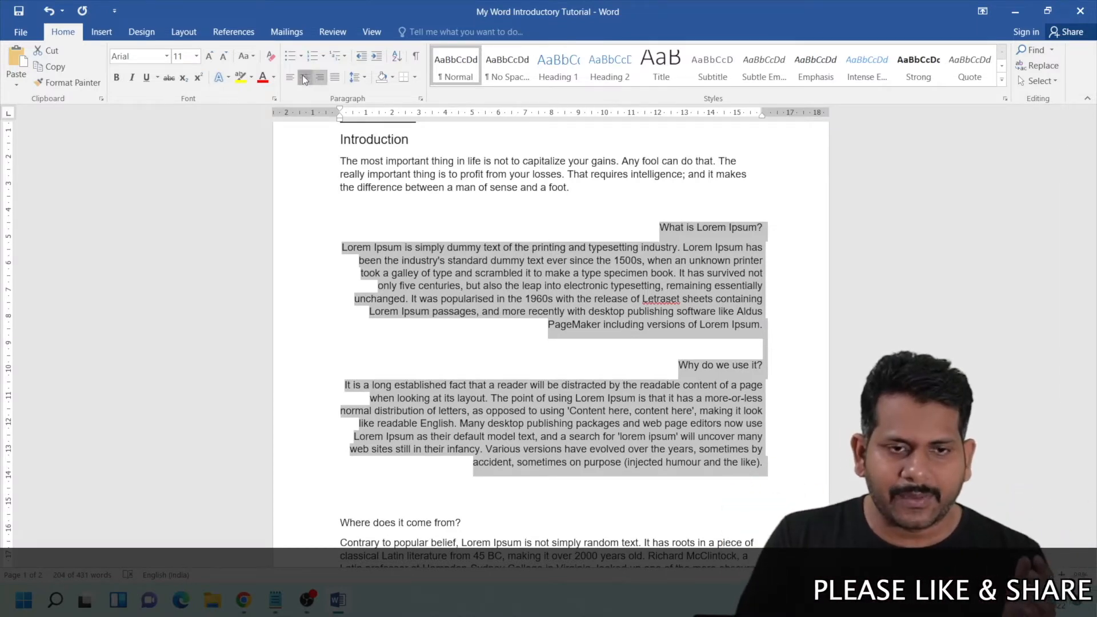
{"action": "left_click", "coordinate": [305, 77]}
{"action": "left_click", "coordinate": [764, 248]}
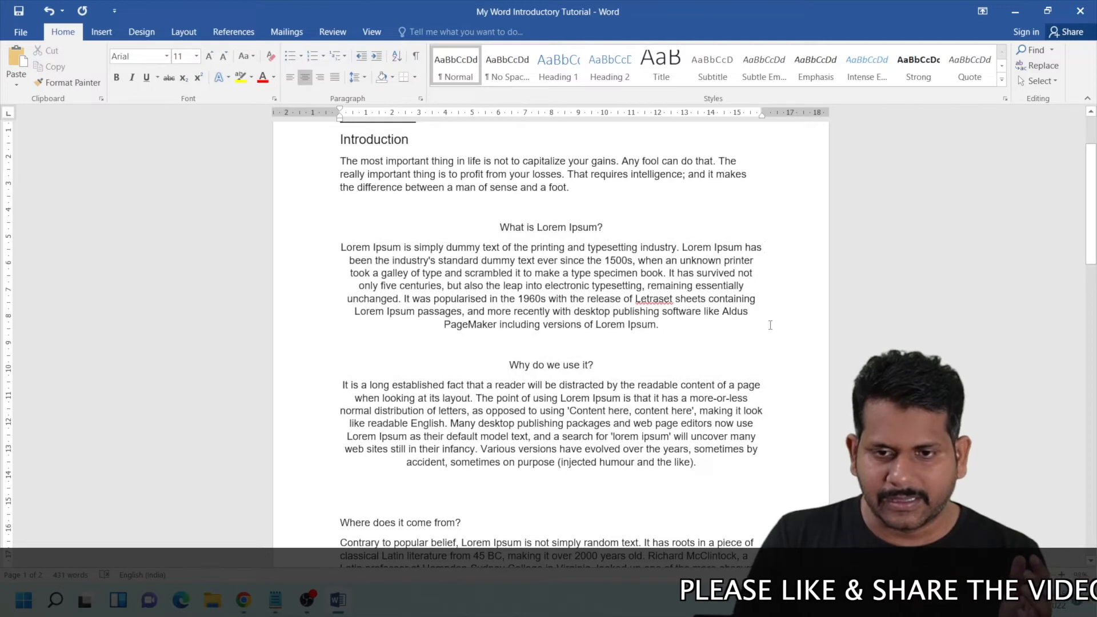
Justify the "What is Lorem Ipsum?" and "Why do we use it?" sections, including their headings
{"action": "left_click_drag", "start_coordinate": [709, 472], "coordinate": [501, 238]}
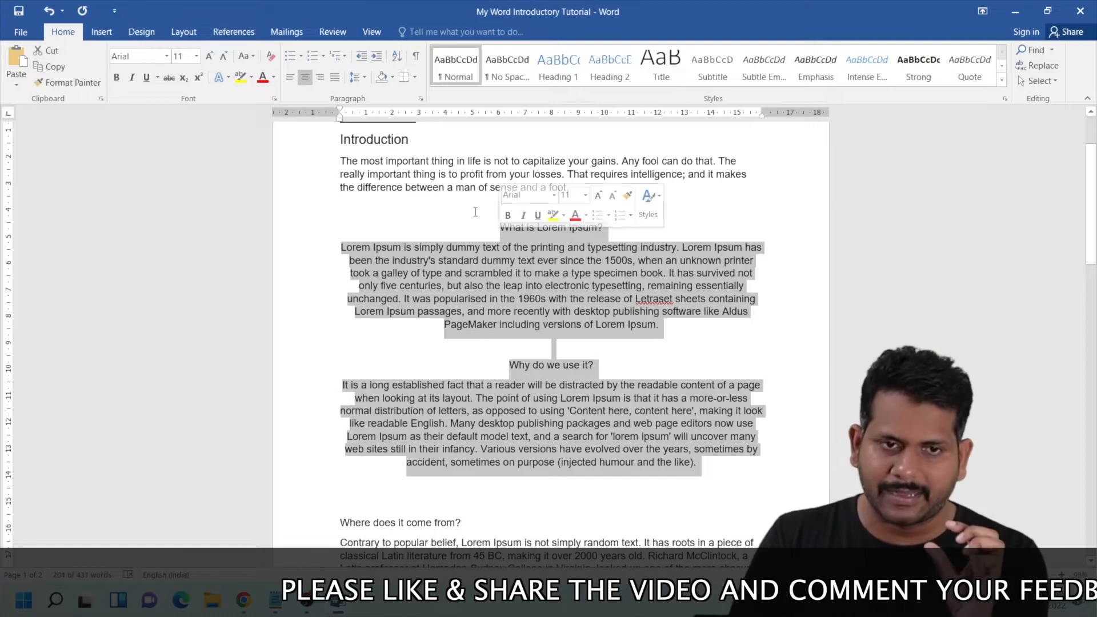
{"action": "left_click", "coordinate": [336, 78]}
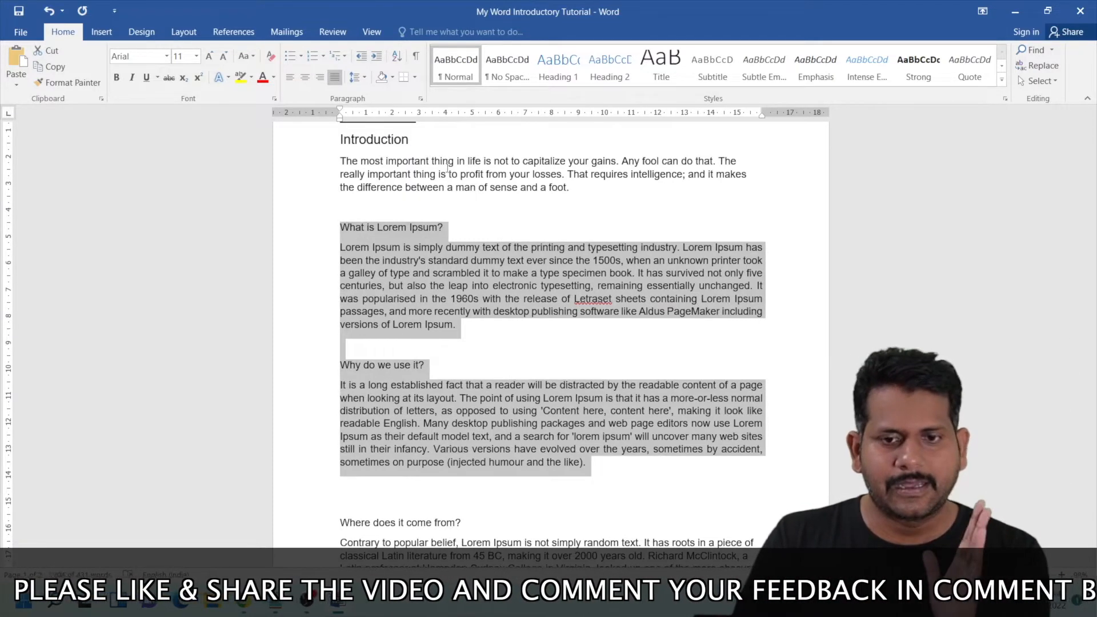
{"action": "left_click", "coordinate": [464, 350]}
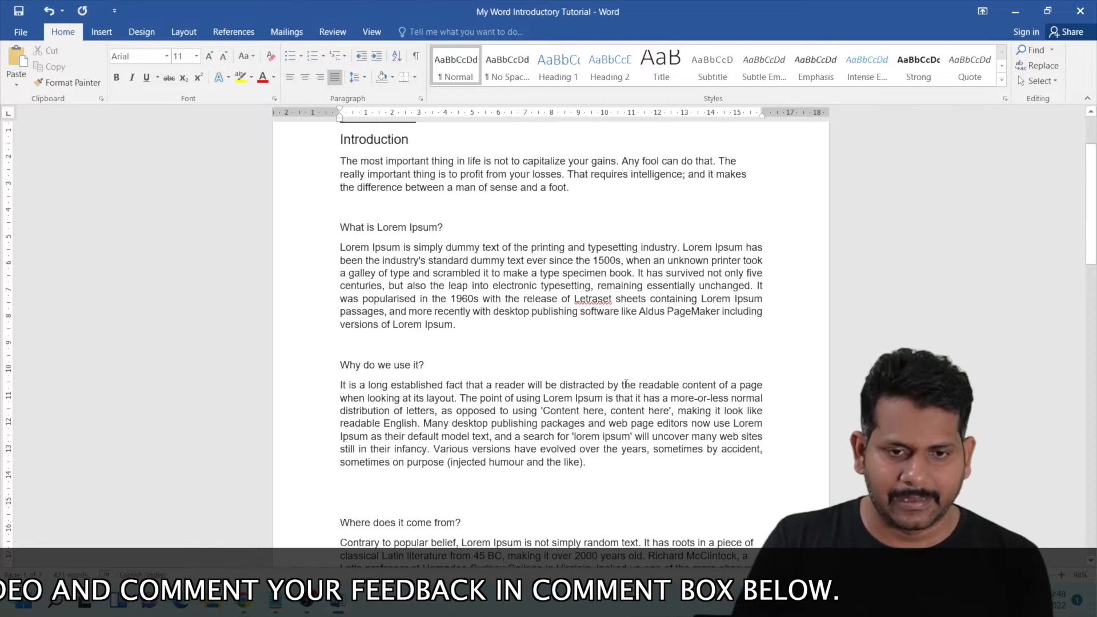
{"action": "scroll", "coordinate": [516, 470], "scroll_direction": "down", "scroll_amount": 4}
{"action": "scroll", "coordinate": [516, 470], "scroll_direction": "down", "scroll_amount": 10}
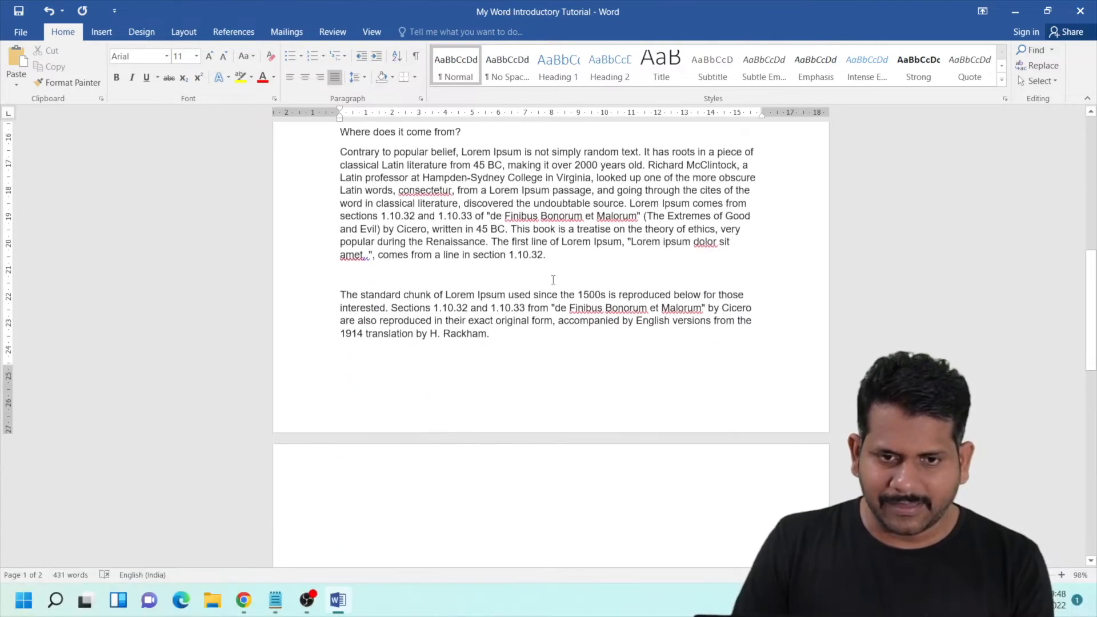
{"action": "scroll", "coordinate": [568, 296], "scroll_direction": "up", "scroll_amount": 12}
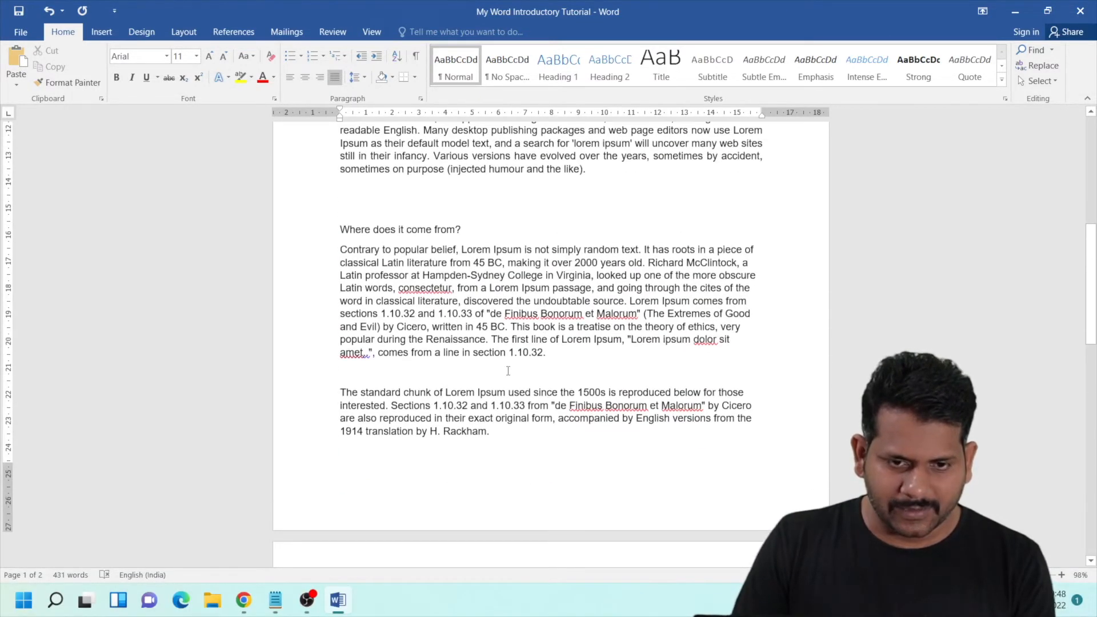
{"action": "left_click_drag", "start_coordinate": [524, 361], "coordinate": [342, 191]}
{"action": "left_click_drag", "start_coordinate": [504, 436], "coordinate": [381, 264]}
{"action": "scroll", "coordinate": [391, 263], "scroll_direction": "up", "scroll_amount": 3}
{"action": "left_click", "coordinate": [545, 280]}
{"action": "left_click_drag", "start_coordinate": [504, 300], "coordinate": [574, 301]}
{"action": "left_click_drag", "start_coordinate": [599, 367], "coordinate": [345, 141]}
{"action": "left_click", "coordinate": [478, 231]}
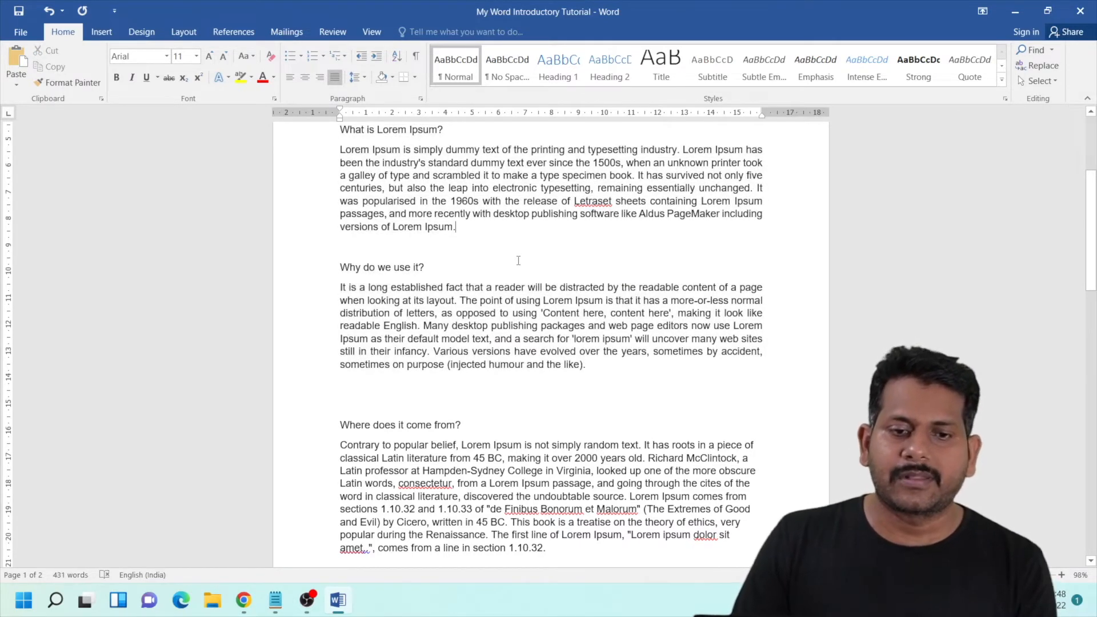
{"action": "scroll", "coordinate": [517, 259], "scroll_direction": "up", "scroll_amount": 5}
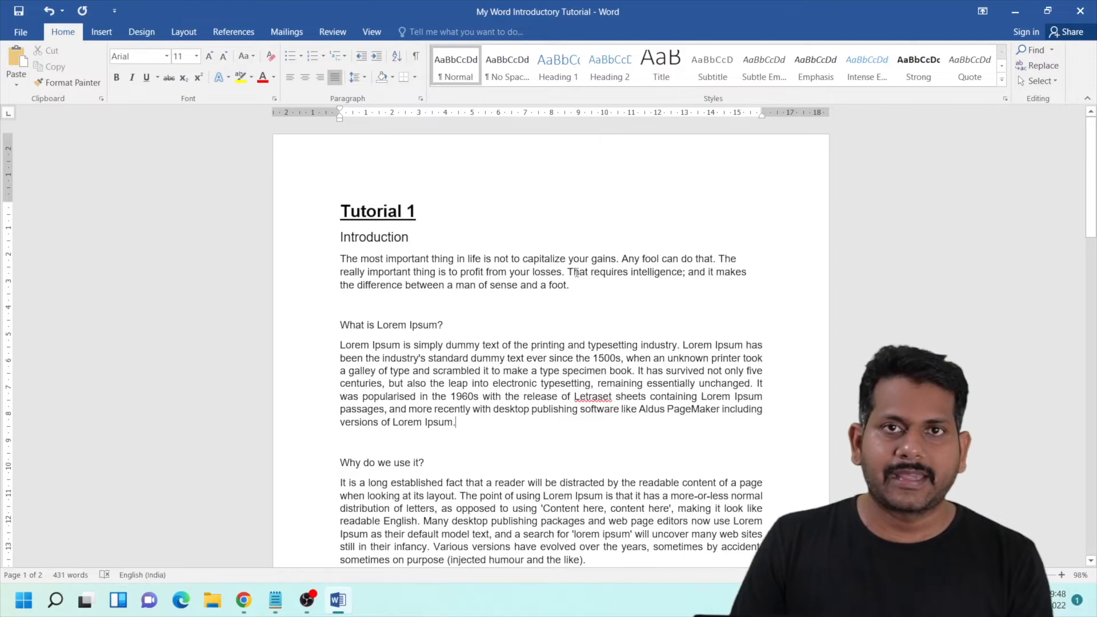
{"action": "scroll", "coordinate": [576, 273], "scroll_direction": "down", "scroll_amount": 6}
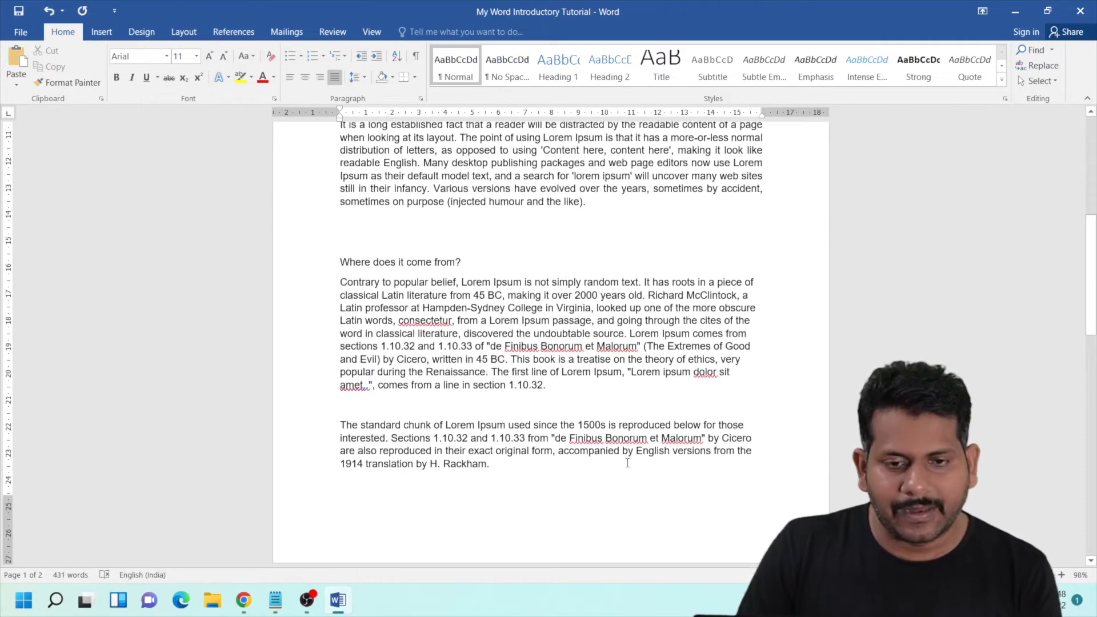
{"action": "left_click_drag", "start_coordinate": [550, 479], "coordinate": [334, 144]}
{"action": "scroll", "coordinate": [315, 255], "scroll_direction": "up", "scroll_amount": 4}
{"action": "left_click", "coordinate": [468, 207]}
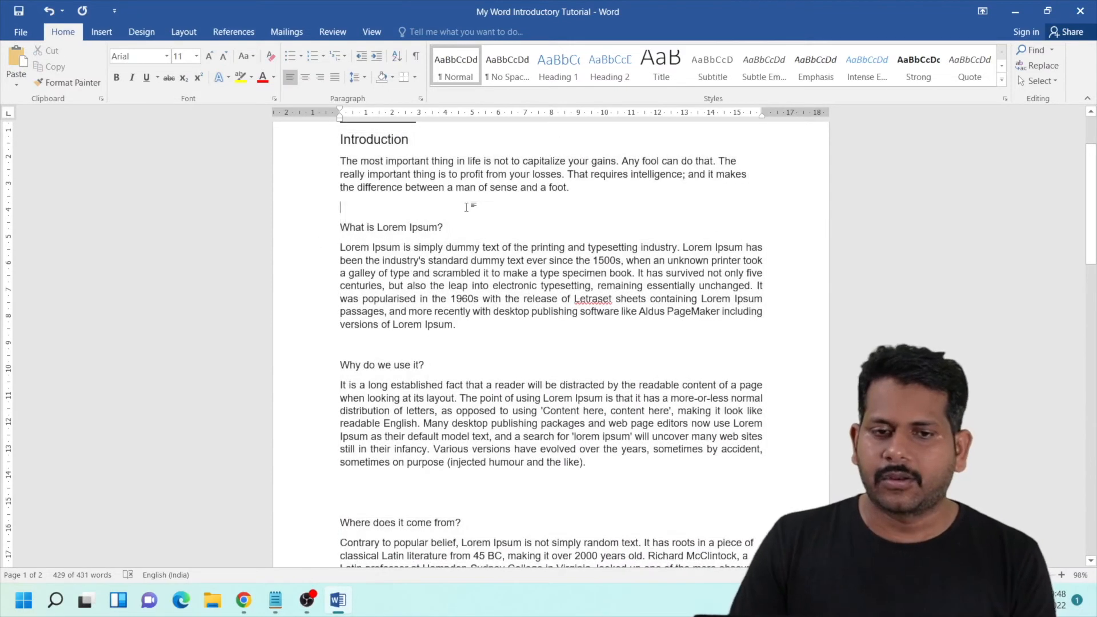
{"action": "scroll", "coordinate": [557, 296], "scroll_direction": "up", "scroll_amount": 2}
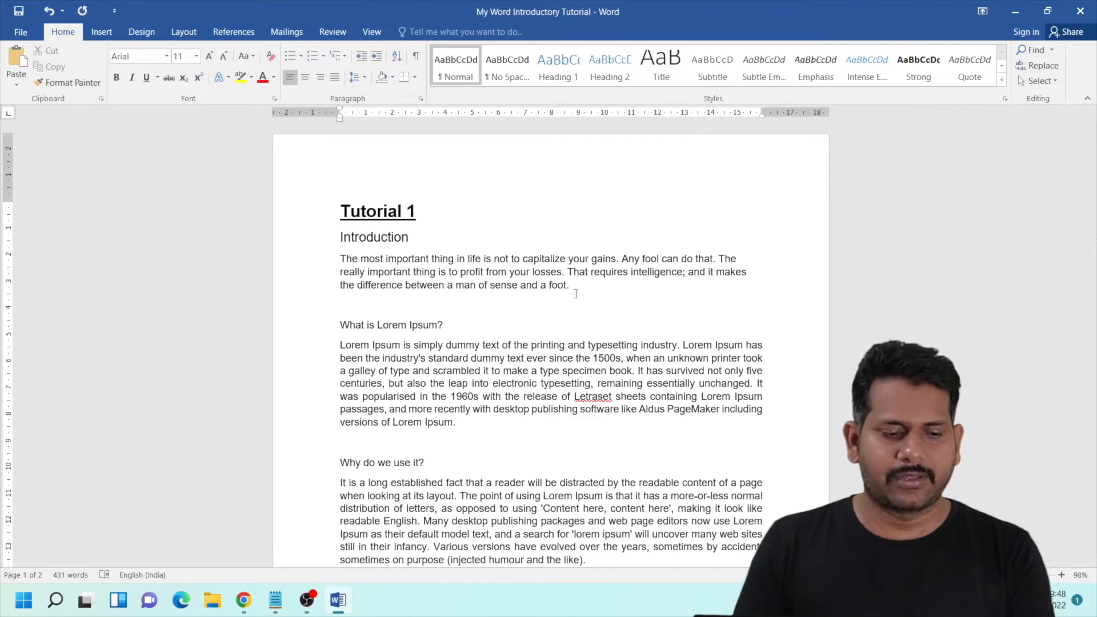
Try left, centered and right alignment on the whole document and finish by justifying all of its text
{"action": "key", "text": "ctrl+a"}
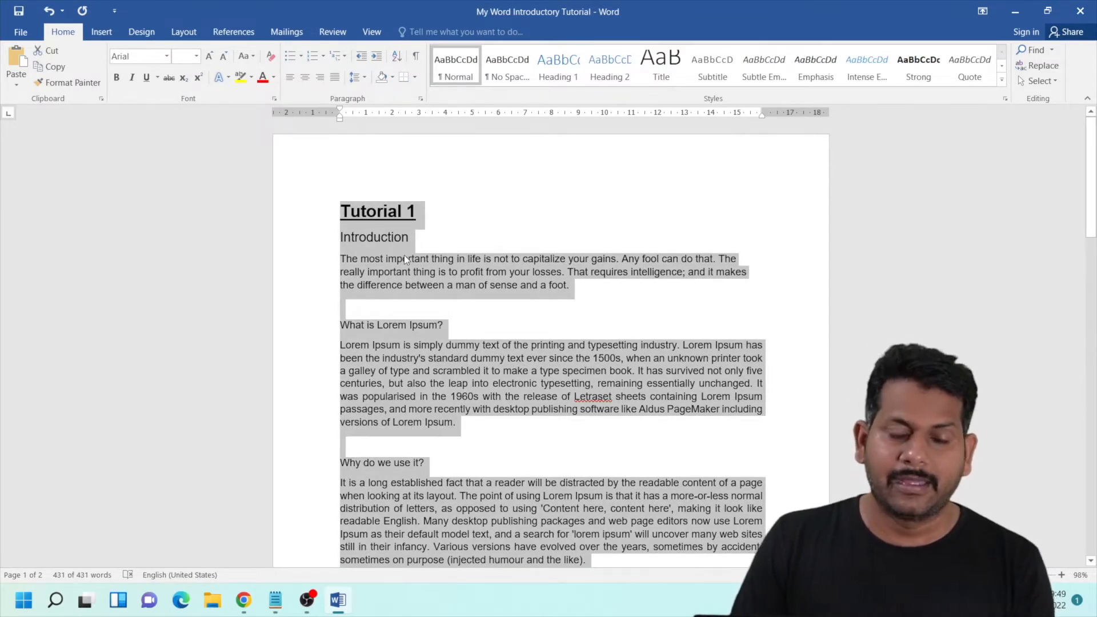
{"action": "scroll", "coordinate": [403, 255], "scroll_direction": "down", "scroll_amount": 15}
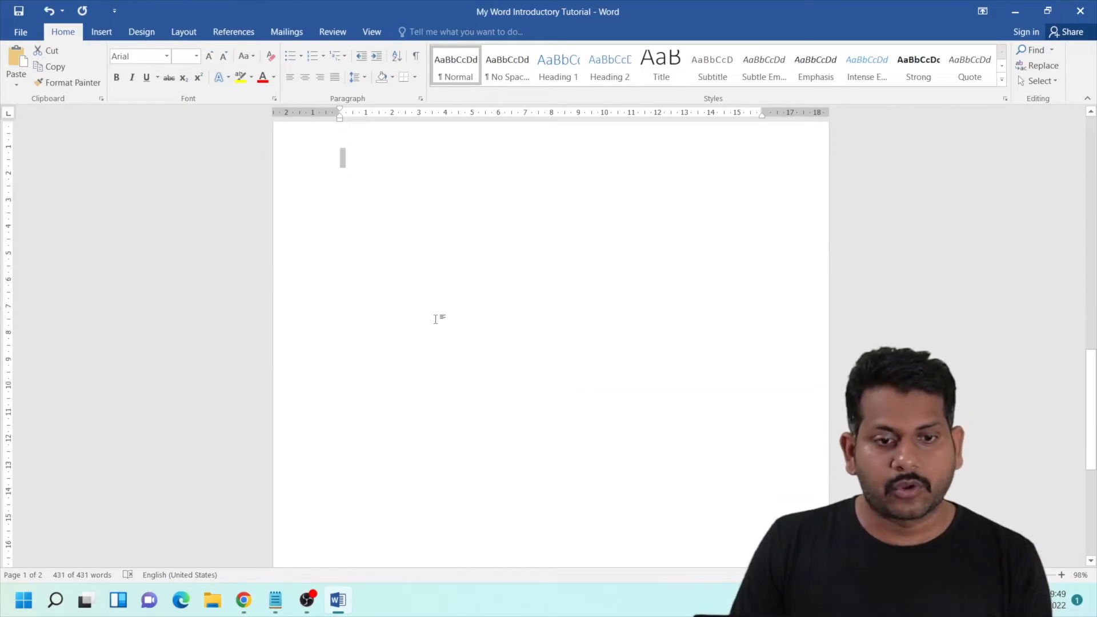
{"action": "scroll", "coordinate": [436, 319], "scroll_direction": "up", "scroll_amount": 3}
{"action": "scroll", "coordinate": [437, 319], "scroll_direction": "up", "scroll_amount": 4}
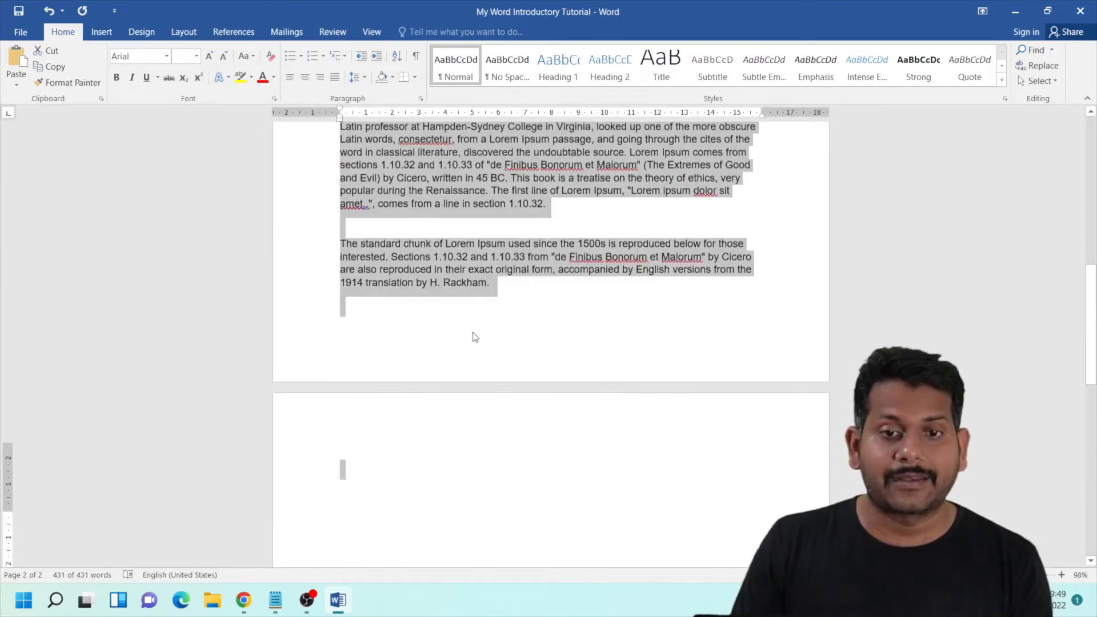
{"action": "scroll", "coordinate": [467, 328], "scroll_direction": "up", "scroll_amount": 3}
{"action": "scroll", "coordinate": [498, 290], "scroll_direction": "up", "scroll_amount": 5}
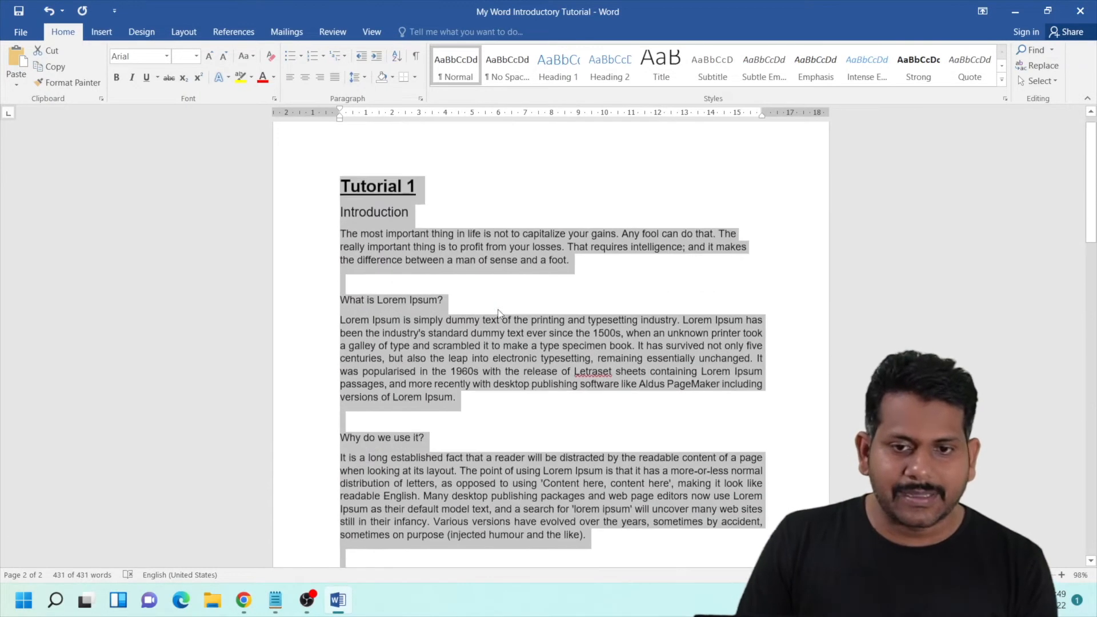
{"action": "left_click", "coordinate": [289, 78]}
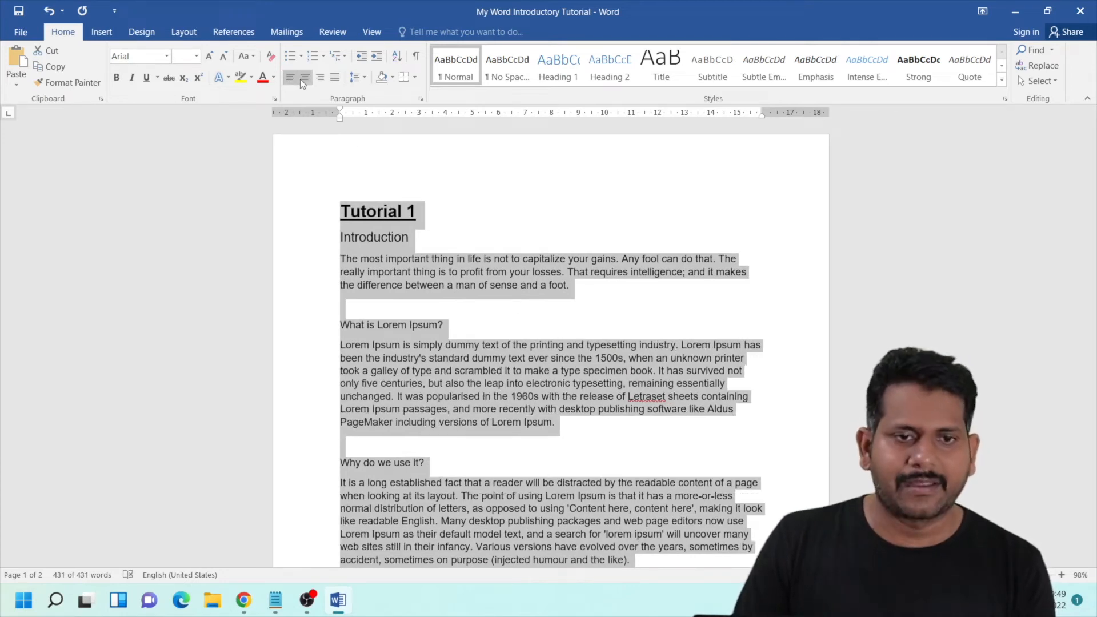
{"action": "left_click", "coordinate": [304, 77]}
{"action": "left_click", "coordinate": [323, 79]}
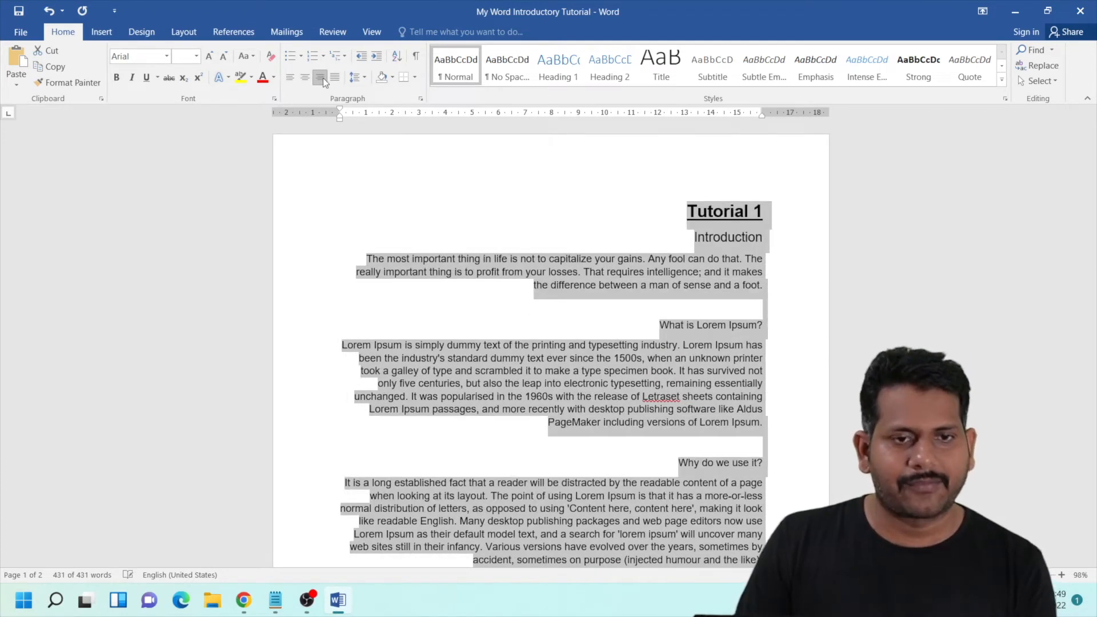
{"action": "left_click", "coordinate": [335, 78]}
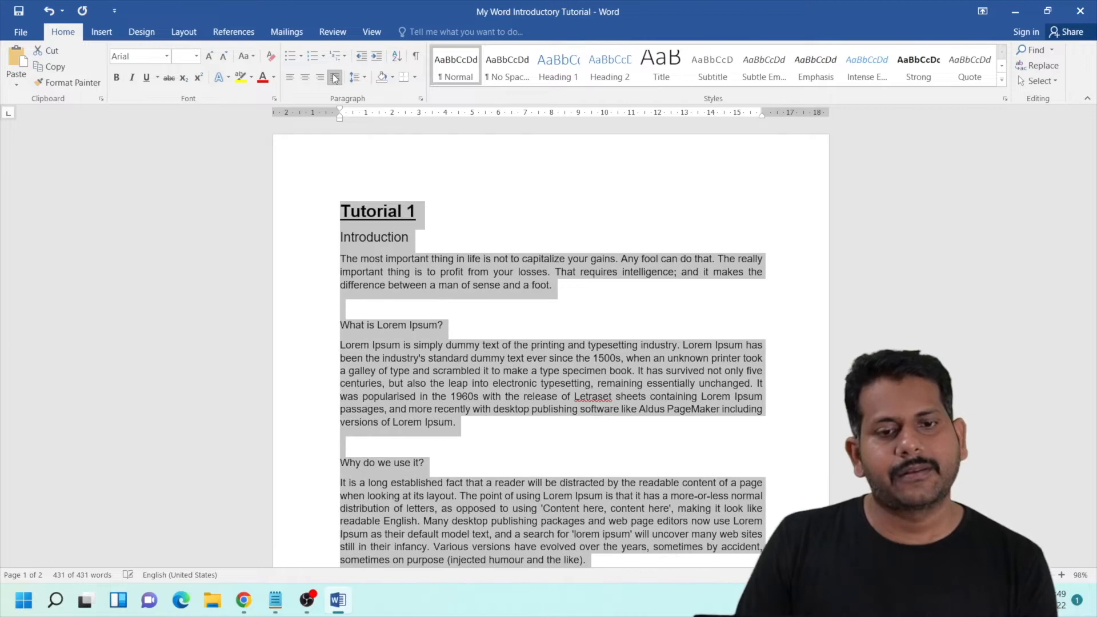
Turn the "Why do we use it?" heading and its paragraph into a bulleted list
{"action": "scroll", "coordinate": [598, 344], "scroll_direction": "down", "scroll_amount": 9}
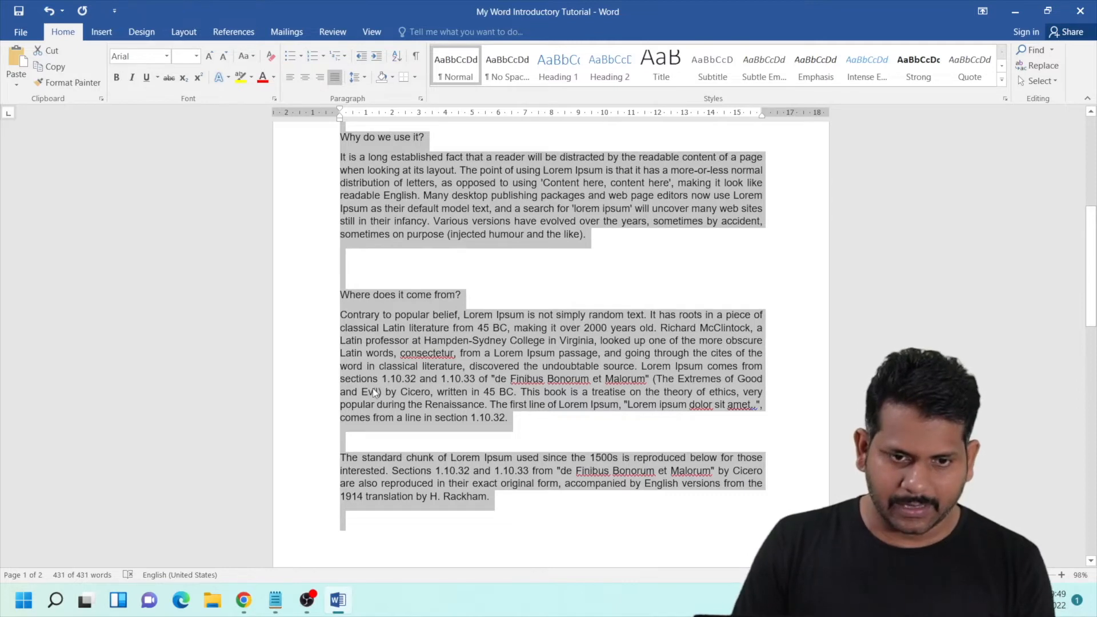
{"action": "scroll", "coordinate": [374, 390], "scroll_direction": "down", "scroll_amount": 4}
{"action": "scroll", "coordinate": [544, 343], "scroll_direction": "up", "scroll_amount": 9}
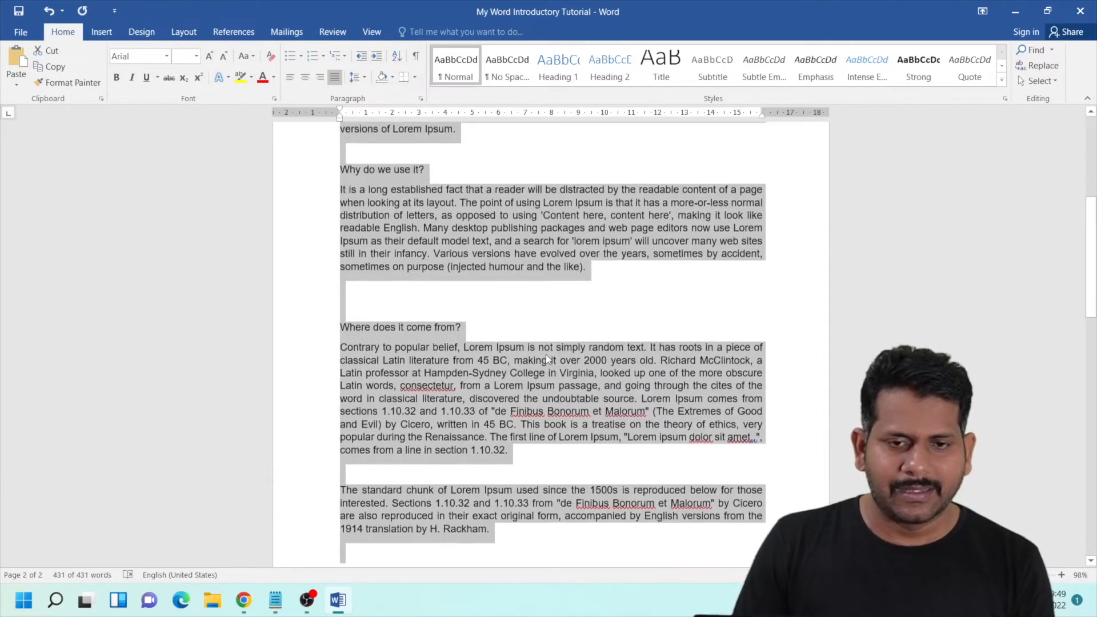
{"action": "scroll", "coordinate": [456, 356], "scroll_direction": "up", "scroll_amount": 4}
{"action": "scroll", "coordinate": [440, 353], "scroll_direction": "down", "scroll_amount": 3}
{"action": "left_click", "coordinate": [443, 351]}
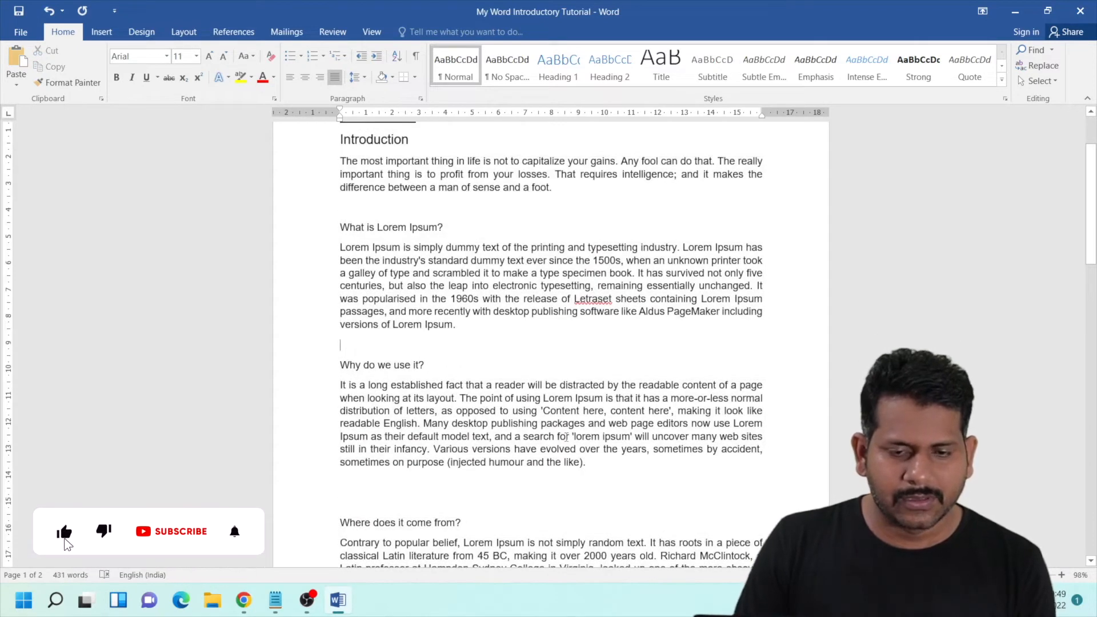
{"action": "left_click_drag", "start_coordinate": [592, 488], "coordinate": [341, 365]}
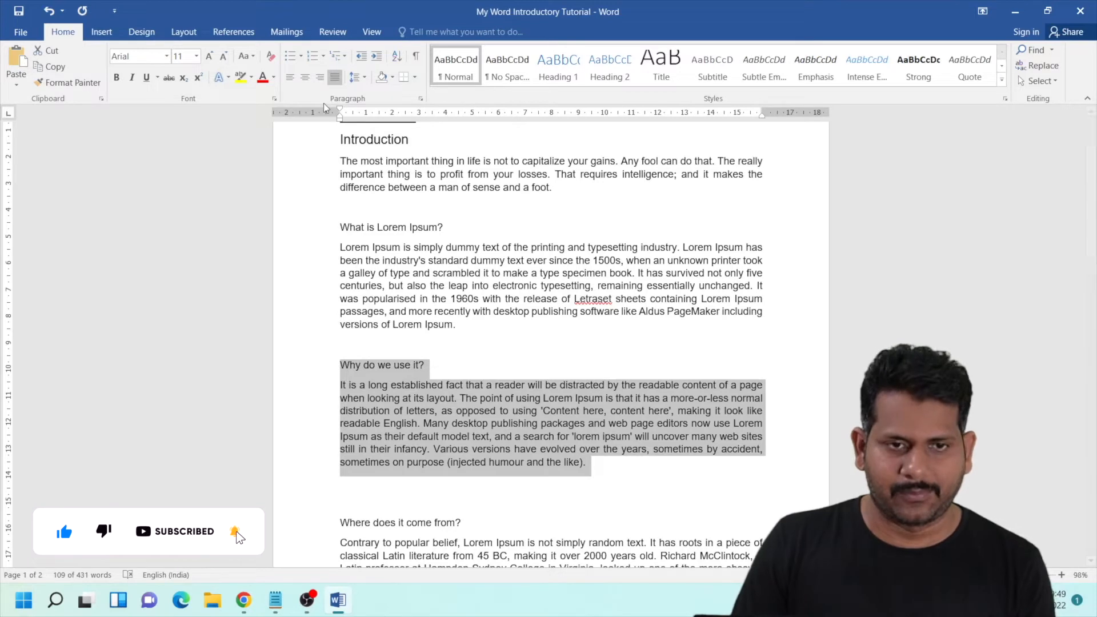
{"action": "left_click", "coordinate": [290, 57]}
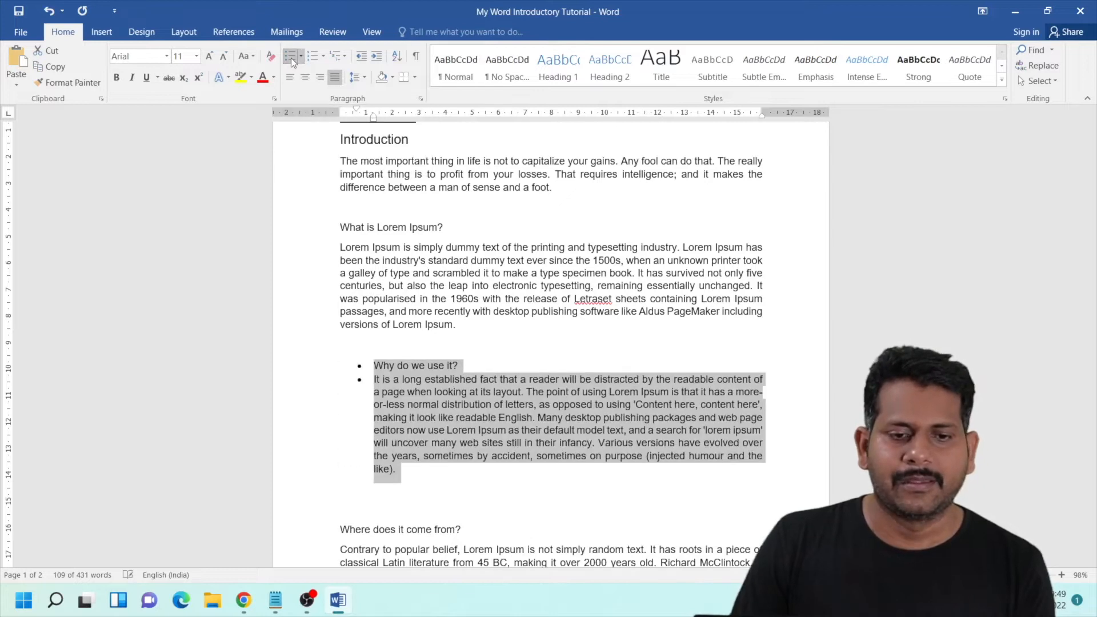
Split the second bullet after "when looking at its layout." so the remaining text starts a new bullet
{"action": "left_click", "coordinate": [393, 379]}
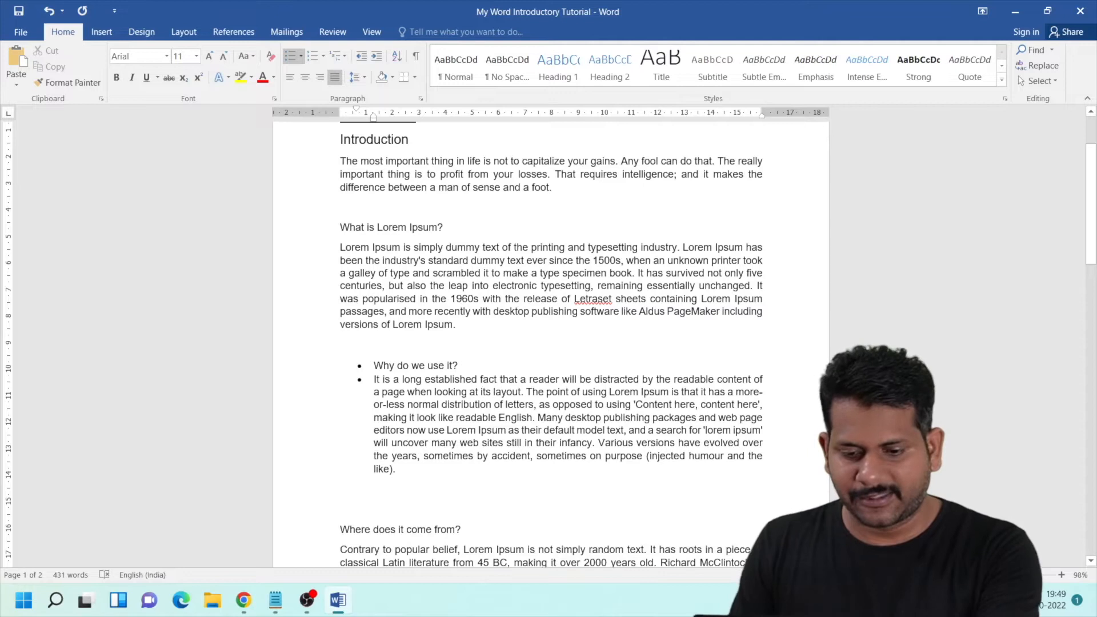
{"action": "key", "text": "Return"}
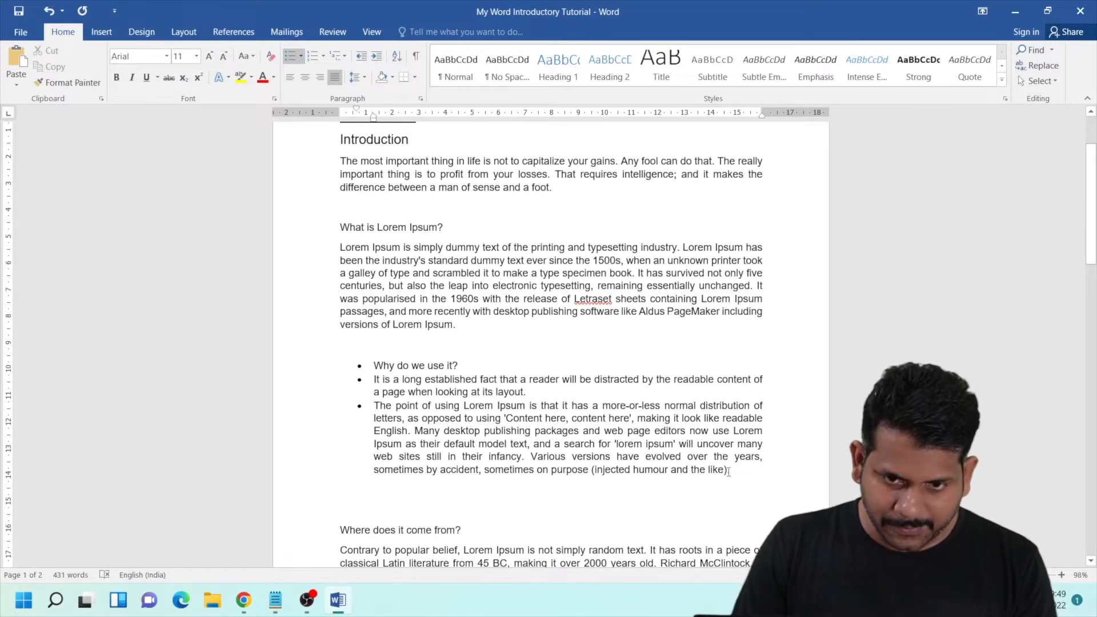
{"action": "left_click_drag", "start_coordinate": [729, 472], "coordinate": [345, 345]}
{"action": "left_click", "coordinate": [496, 405]}
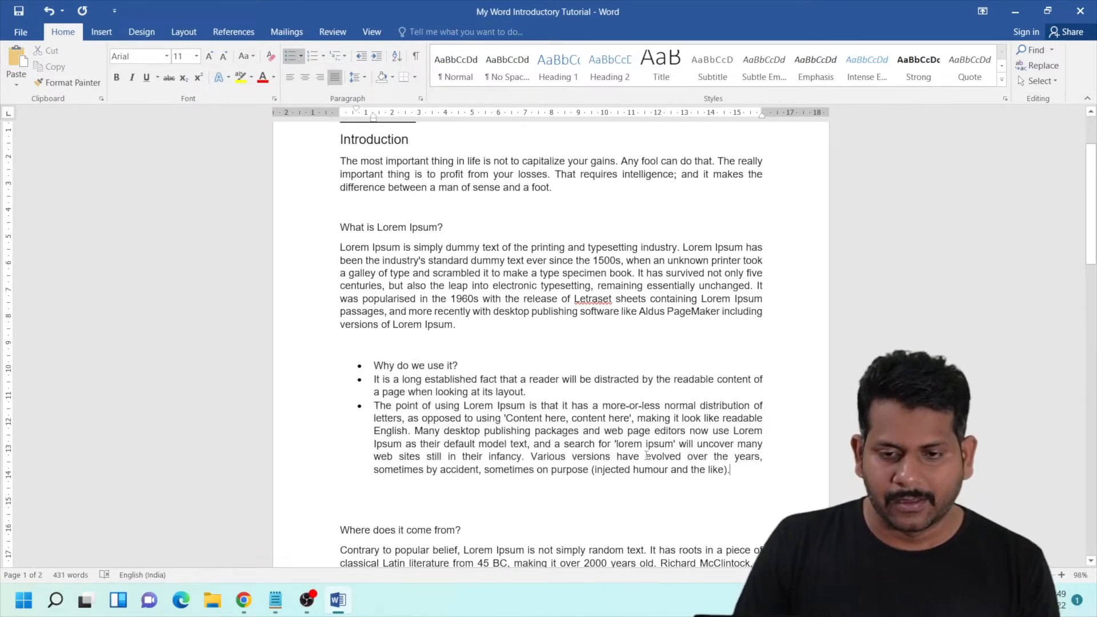
{"action": "scroll", "coordinate": [646, 456], "scroll_direction": "down", "scroll_amount": 2}
{"action": "left_click", "coordinate": [418, 462]}
{"action": "scroll", "coordinate": [445, 434], "scroll_direction": "down", "scroll_amount": 3}
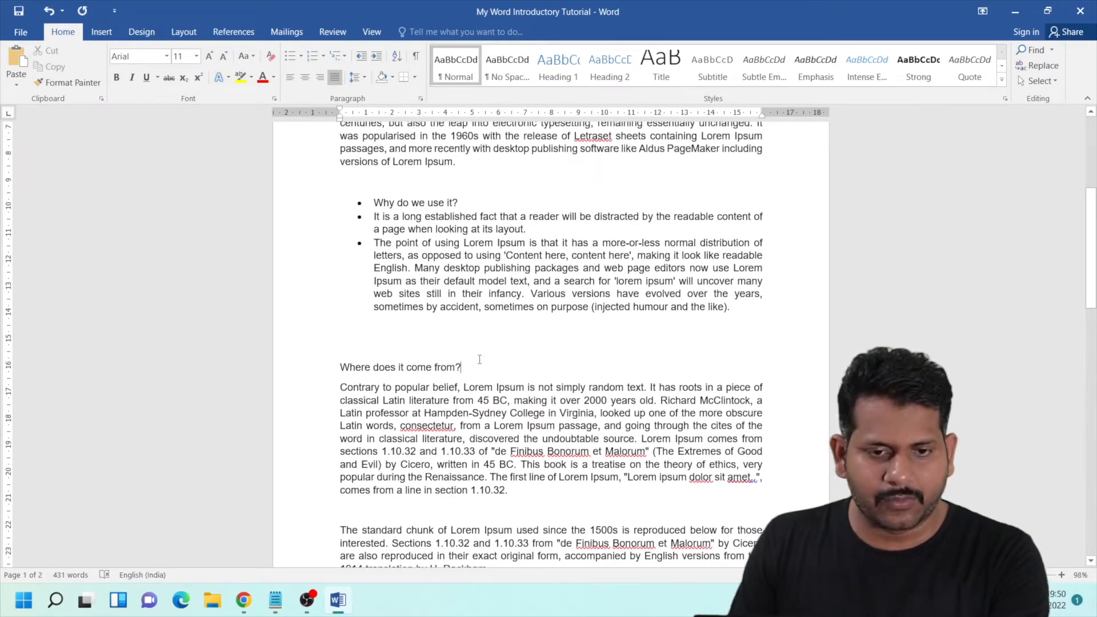
{"action": "key", "text": "Return"}
{"action": "key", "text": "BackSpace"}
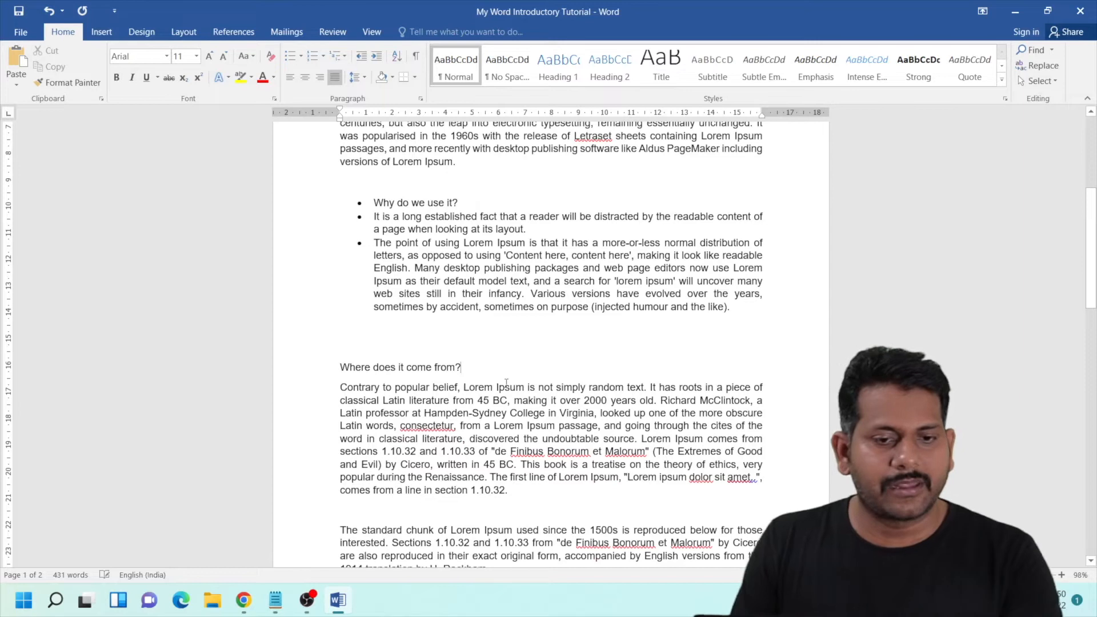
{"action": "left_click_drag", "start_coordinate": [516, 502], "coordinate": [317, 360]}
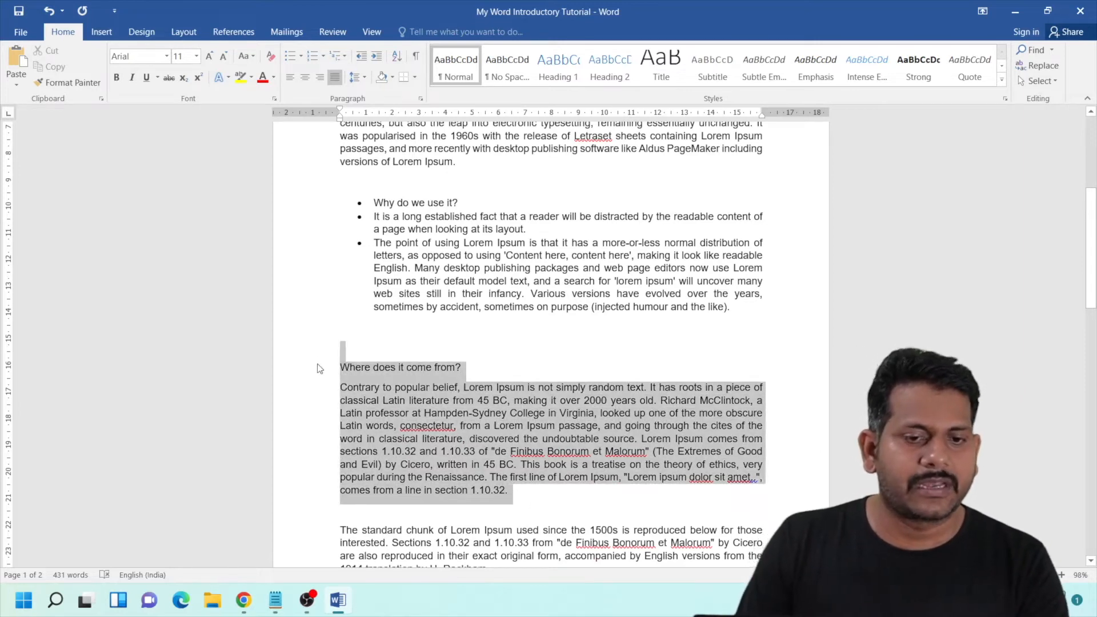
{"action": "left_click", "coordinate": [594, 346]}
Remove the round bullets from the "Why do we use it?" section and apply arrow bullets instead
{"action": "left_click_drag", "start_coordinate": [736, 308], "coordinate": [374, 203]}
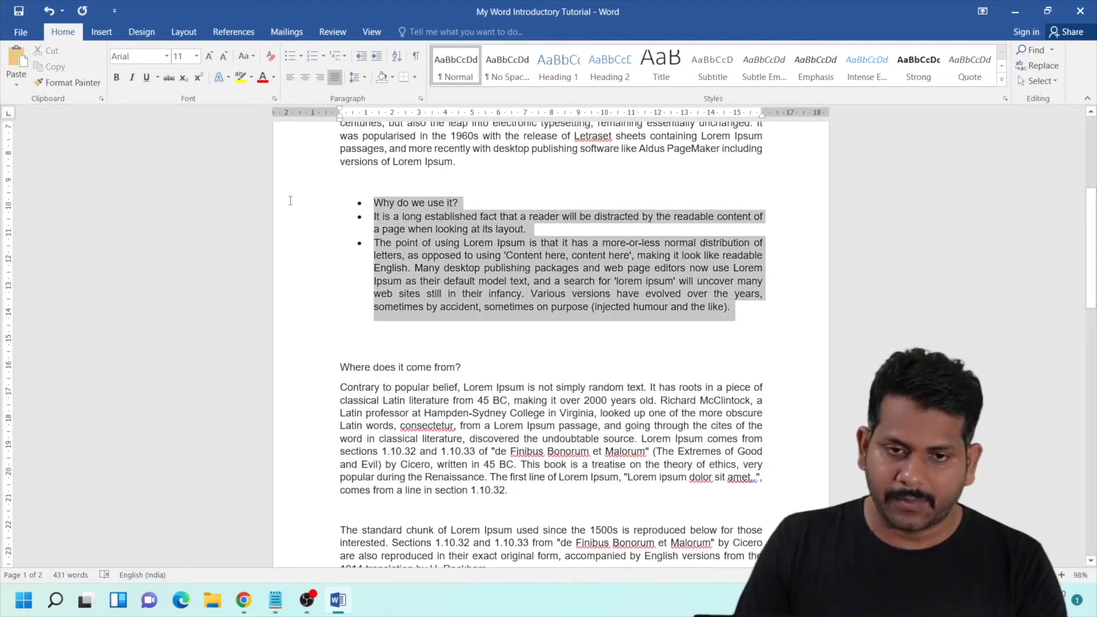
{"action": "left_click", "coordinate": [300, 56]}
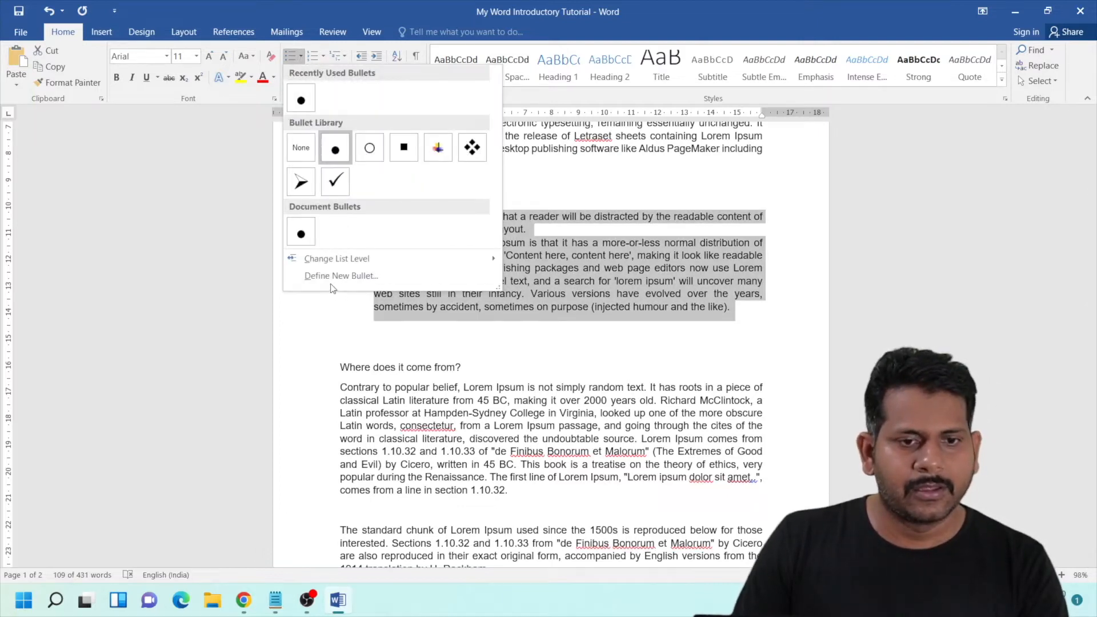
{"action": "left_click", "coordinate": [296, 149]}
{"action": "left_click_drag", "start_coordinate": [506, 321], "coordinate": [339, 202]}
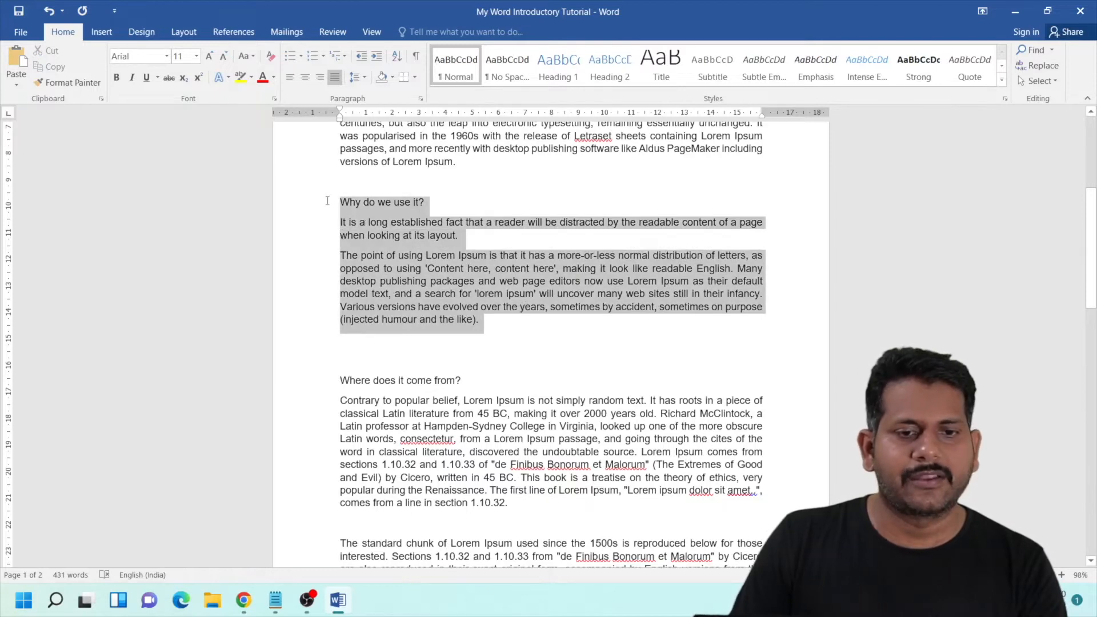
{"action": "left_click", "coordinate": [300, 56]}
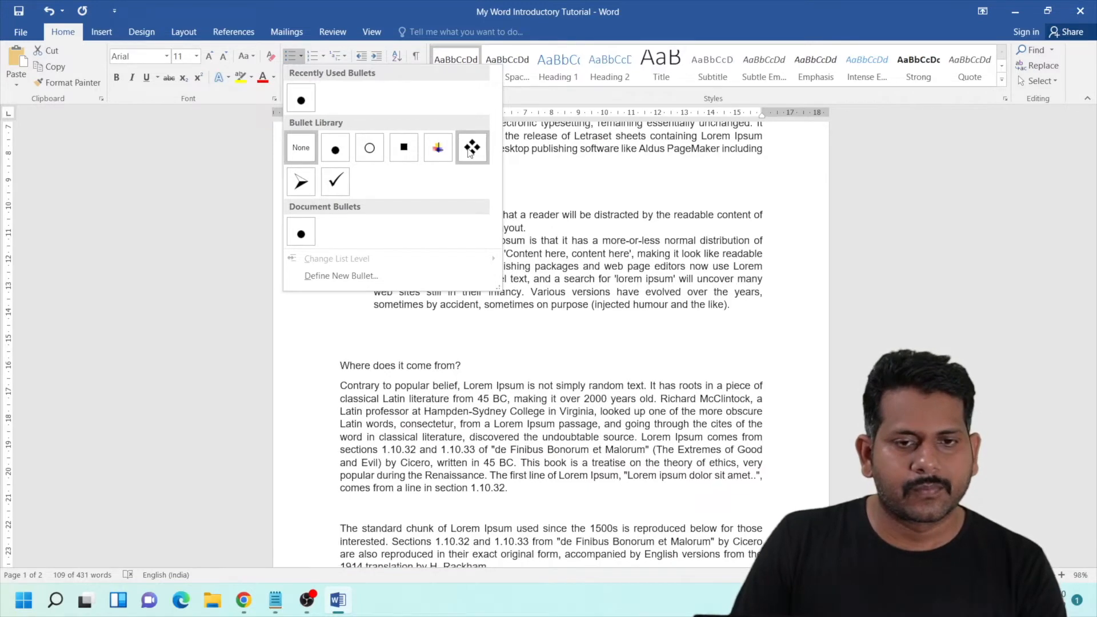
{"action": "left_click", "coordinate": [301, 182]}
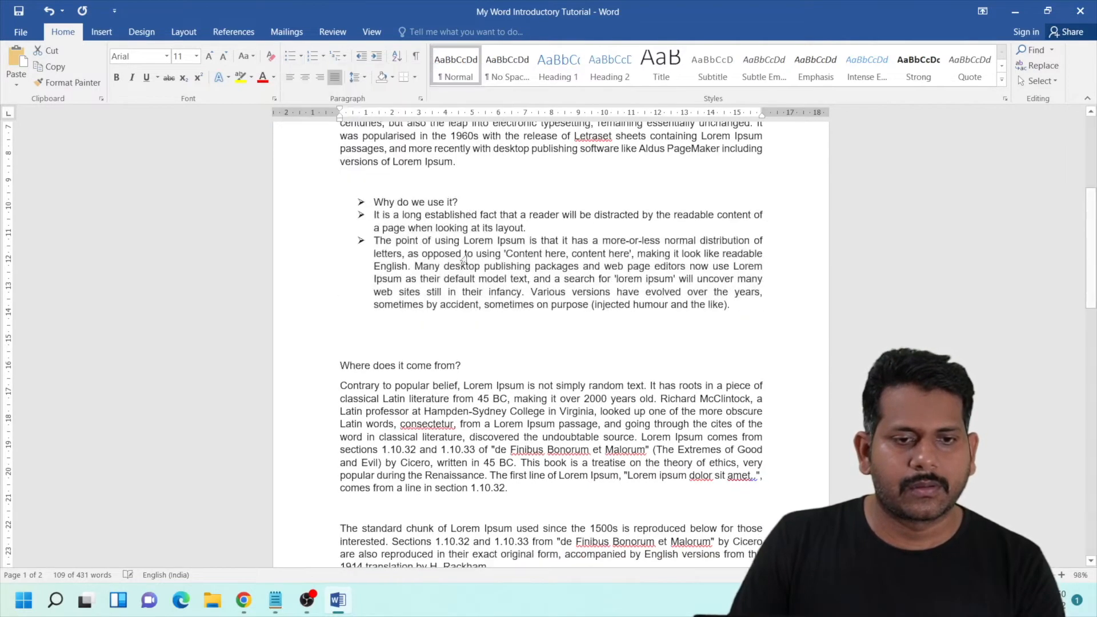
Try check mark bullets on the "Why do we use it?" section and clear the bullets again
{"action": "left_click", "coordinate": [301, 56]}
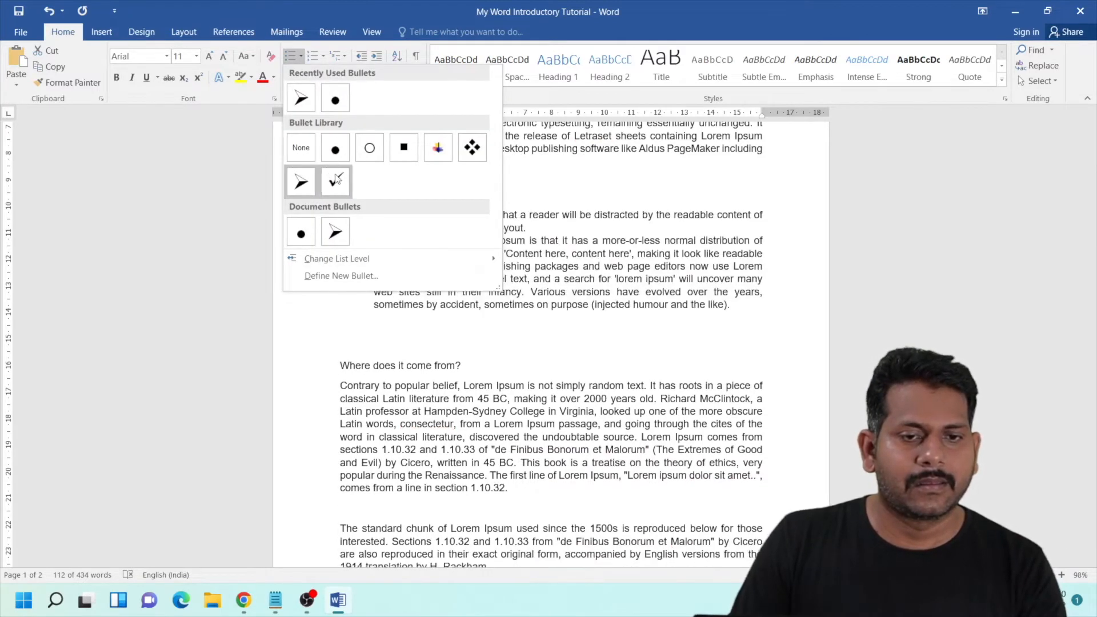
{"action": "left_click", "coordinate": [337, 181]}
{"action": "left_click", "coordinate": [302, 56]}
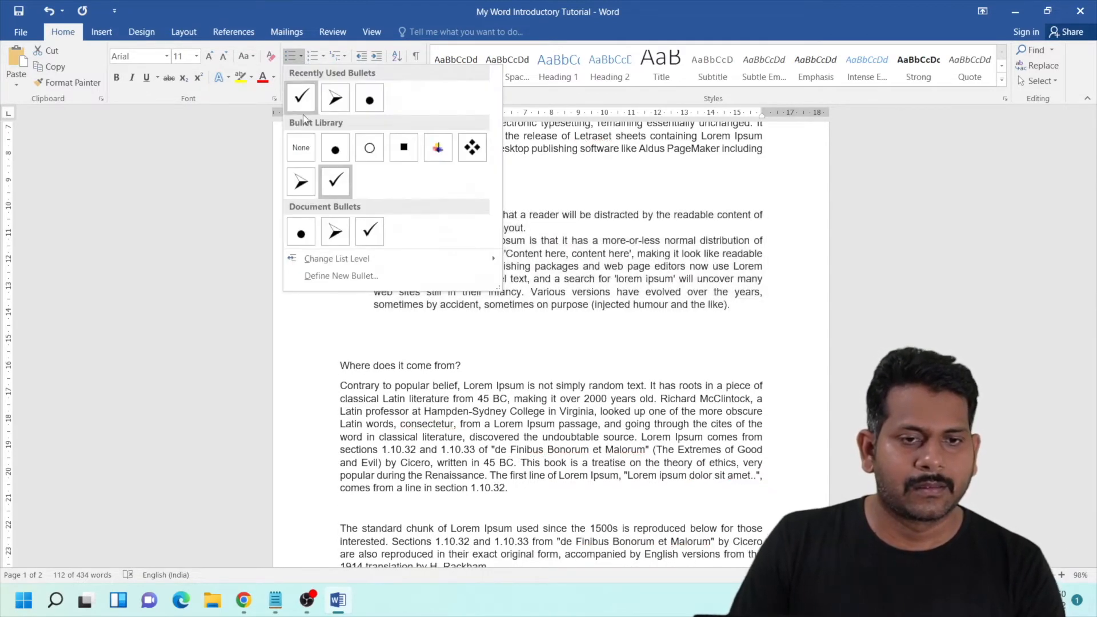
{"action": "left_click", "coordinate": [300, 148]}
Apply check mark bullets to the "Why do we use it?" heading and the two paragraphs below it
{"action": "left_click_drag", "start_coordinate": [526, 341], "coordinate": [281, 102]}
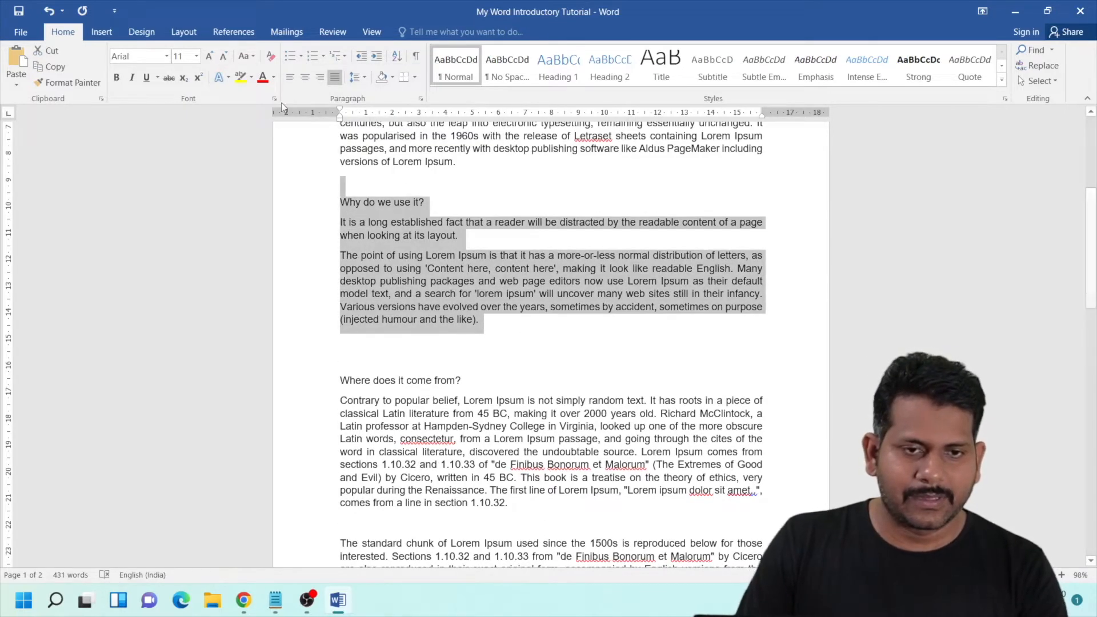
{"action": "left_click", "coordinate": [290, 55]}
{"action": "left_click", "coordinate": [464, 305]}
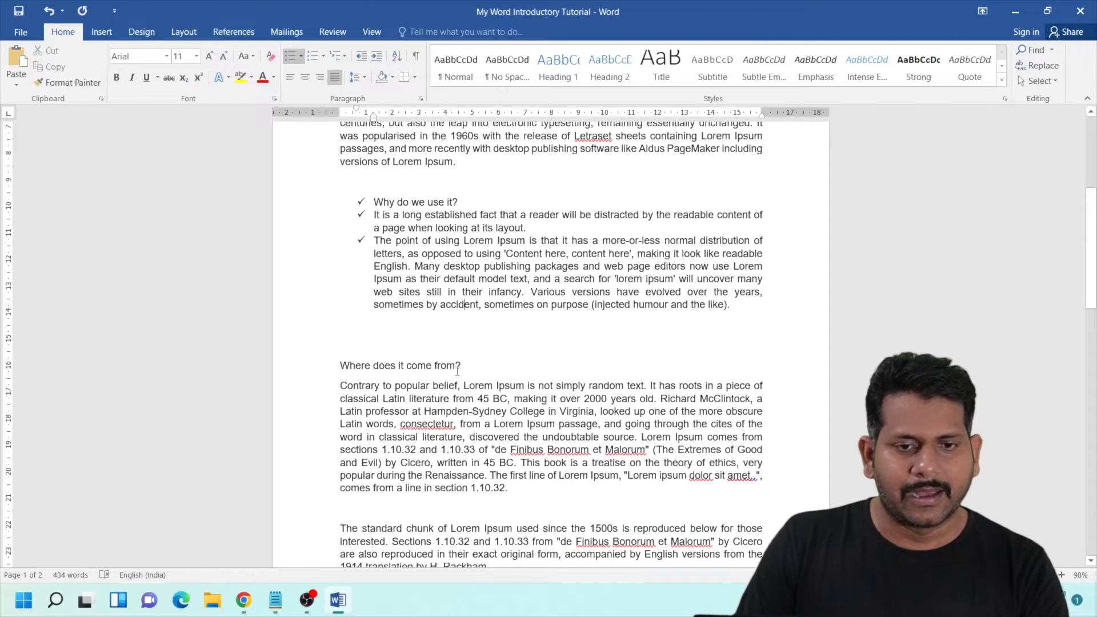
Select the "Where does it come from?" heading with its paragraph and look at the numbering styles and the new number format settings
{"action": "scroll", "coordinate": [457, 371], "scroll_direction": "down", "scroll_amount": 2}
{"action": "left_click_drag", "start_coordinate": [340, 281], "coordinate": [345, 311]}
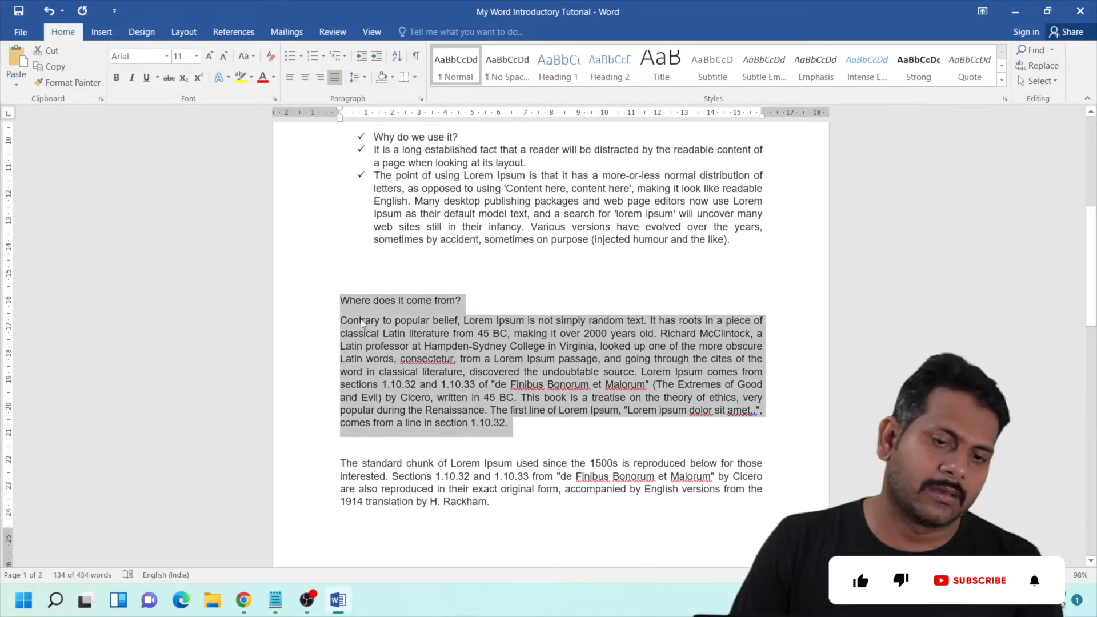
{"action": "left_click", "coordinate": [325, 57]}
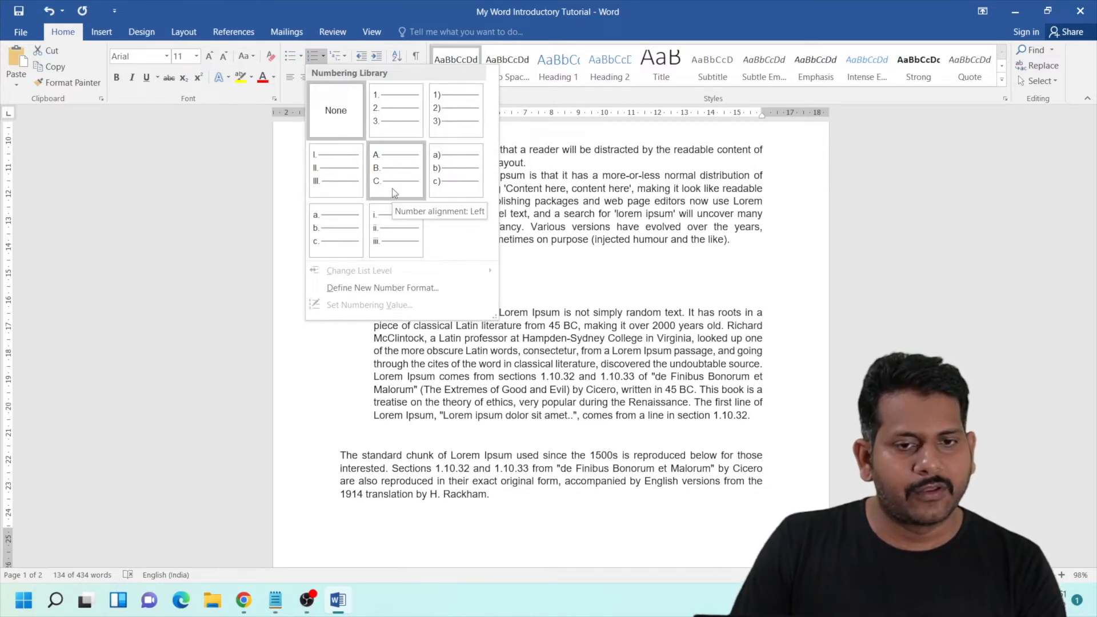
{"action": "left_click", "coordinate": [387, 288]}
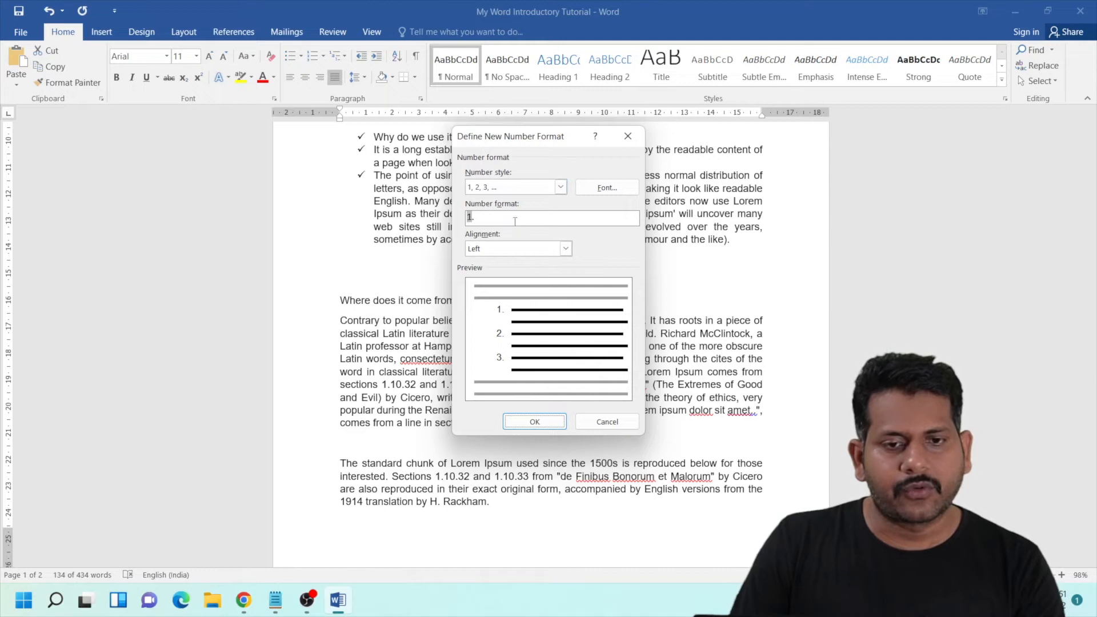
{"action": "left_click", "coordinate": [612, 420]}
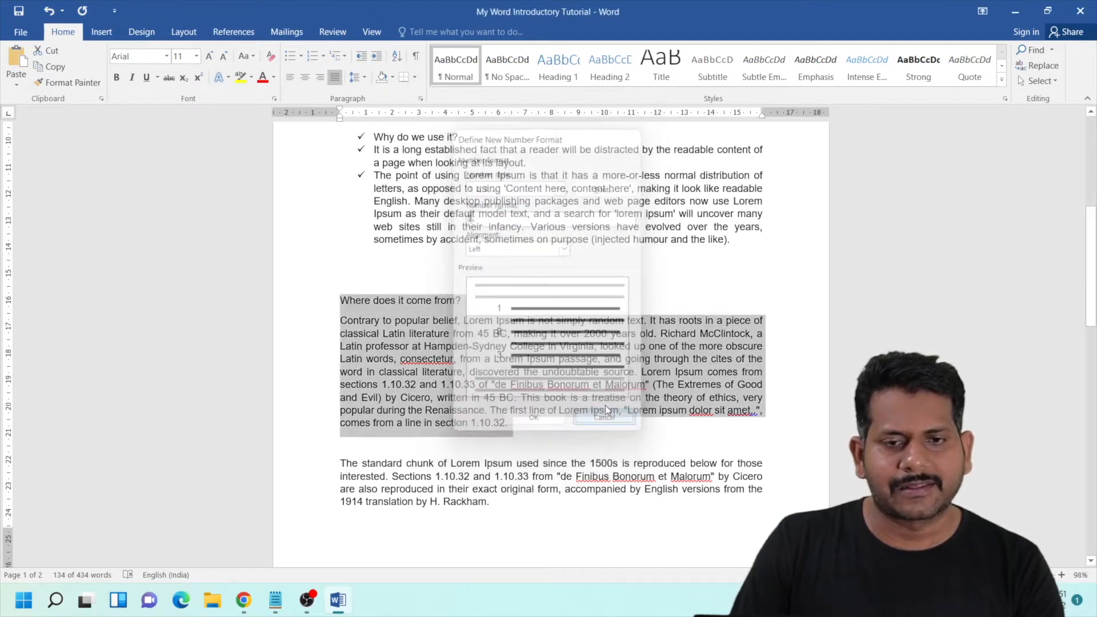
Number the "Where does it come from?" heading and its paragraph in the 1. 2. 3. format
{"action": "left_click", "coordinate": [321, 56]}
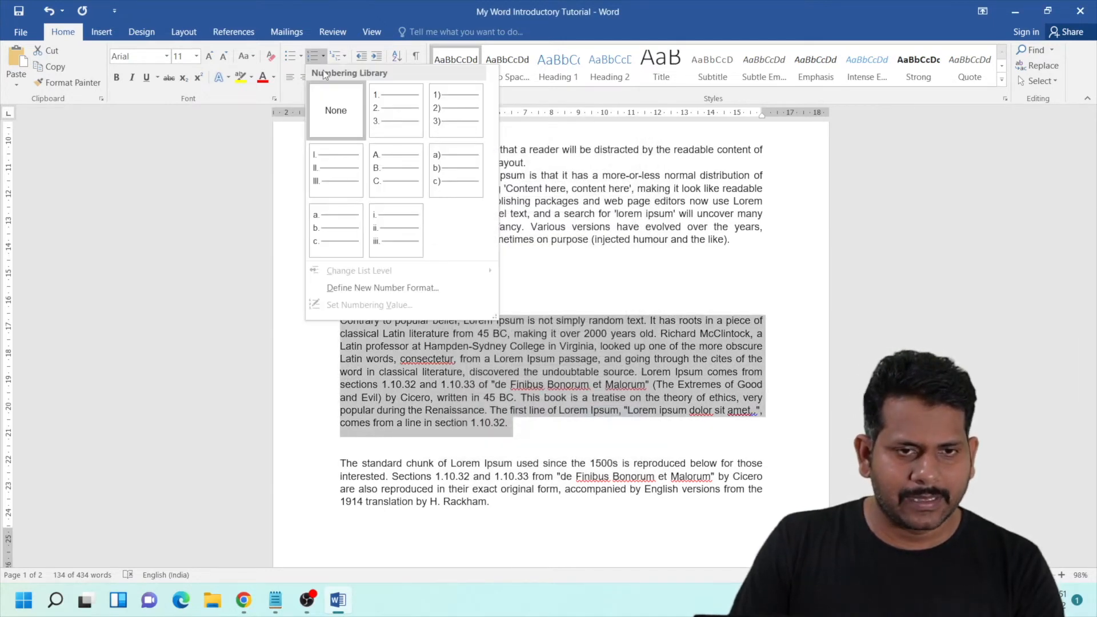
{"action": "left_click", "coordinate": [406, 106]}
{"action": "left_click", "coordinate": [395, 343]}
Apply the 1. / a. / i. multilevel list format to the paragraph beginning "The standard chunk of Lorem Ipsum"
{"action": "scroll", "coordinate": [395, 343], "scroll_direction": "down", "scroll_amount": 3}
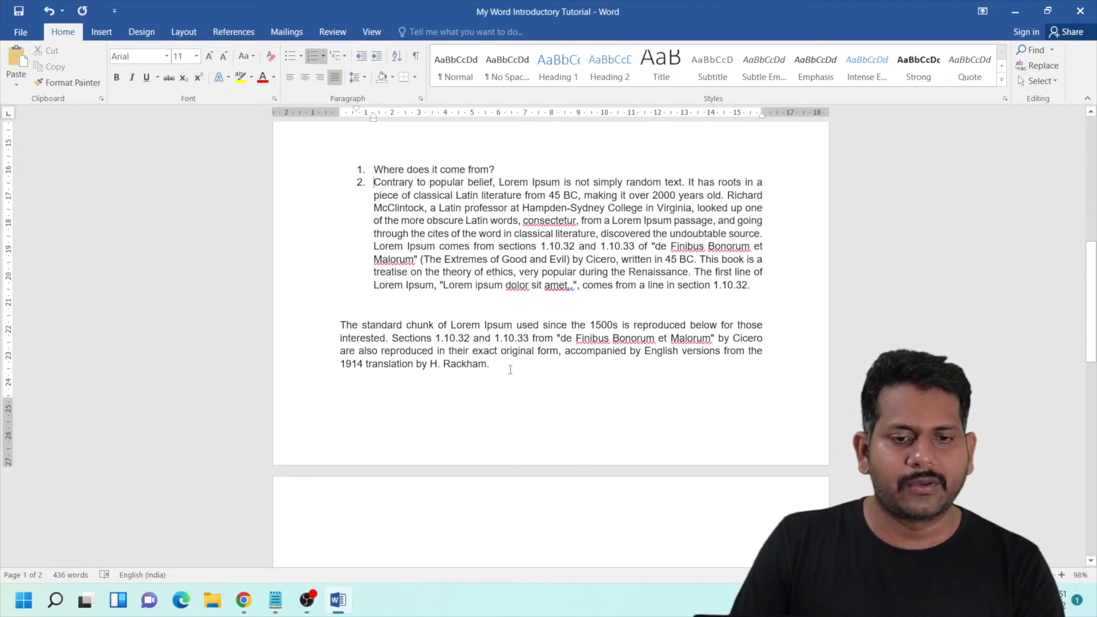
{"action": "left_click_drag", "start_coordinate": [543, 384], "coordinate": [321, 326]}
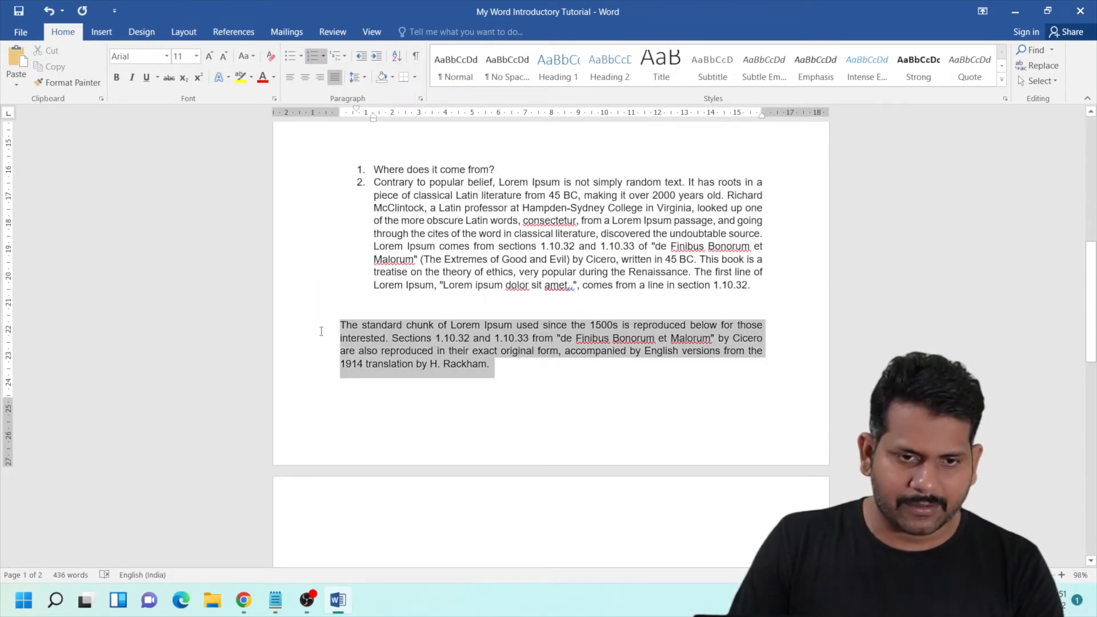
{"action": "left_click", "coordinate": [342, 59]}
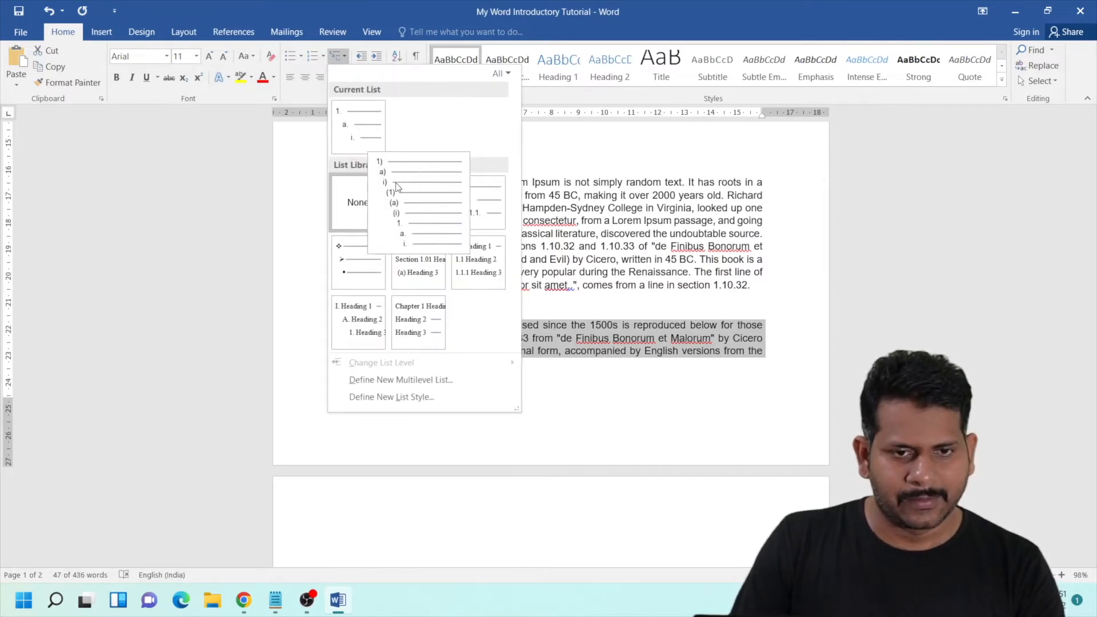
{"action": "left_click", "coordinate": [368, 147]}
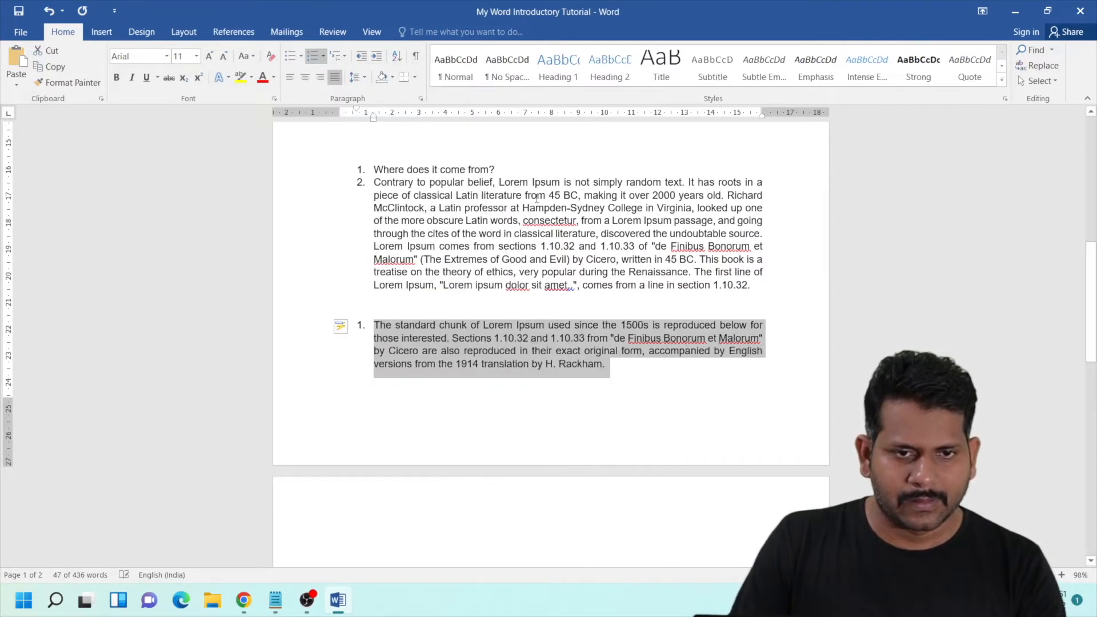
Split that list paragraph before "those interested" and demote the new item to second level "a."
{"action": "left_click", "coordinate": [403, 338]}
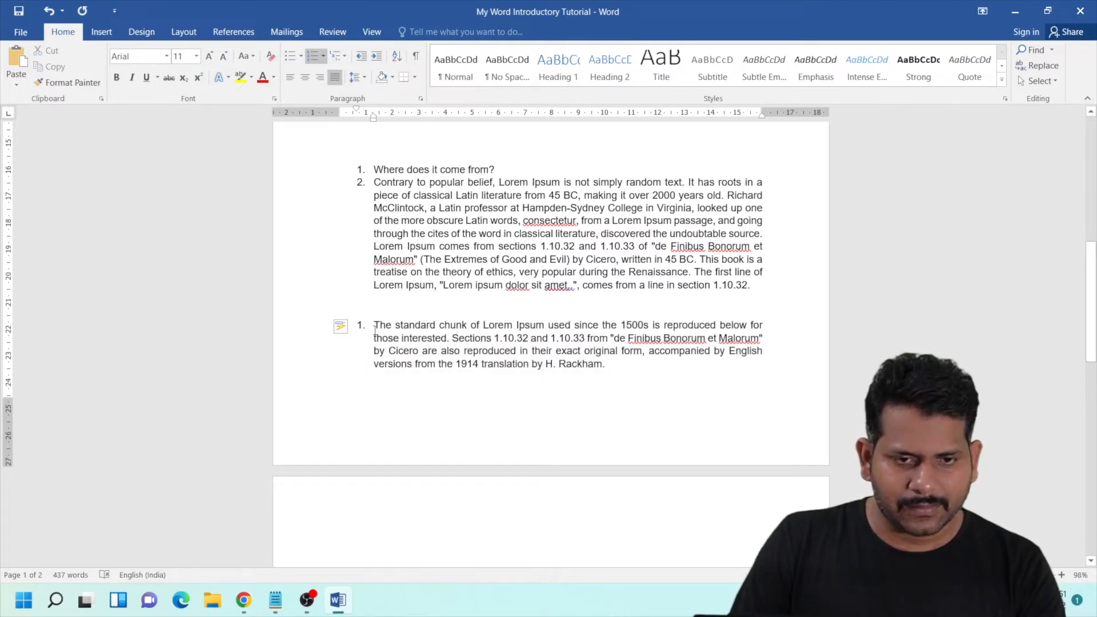
{"action": "key", "text": "Return"}
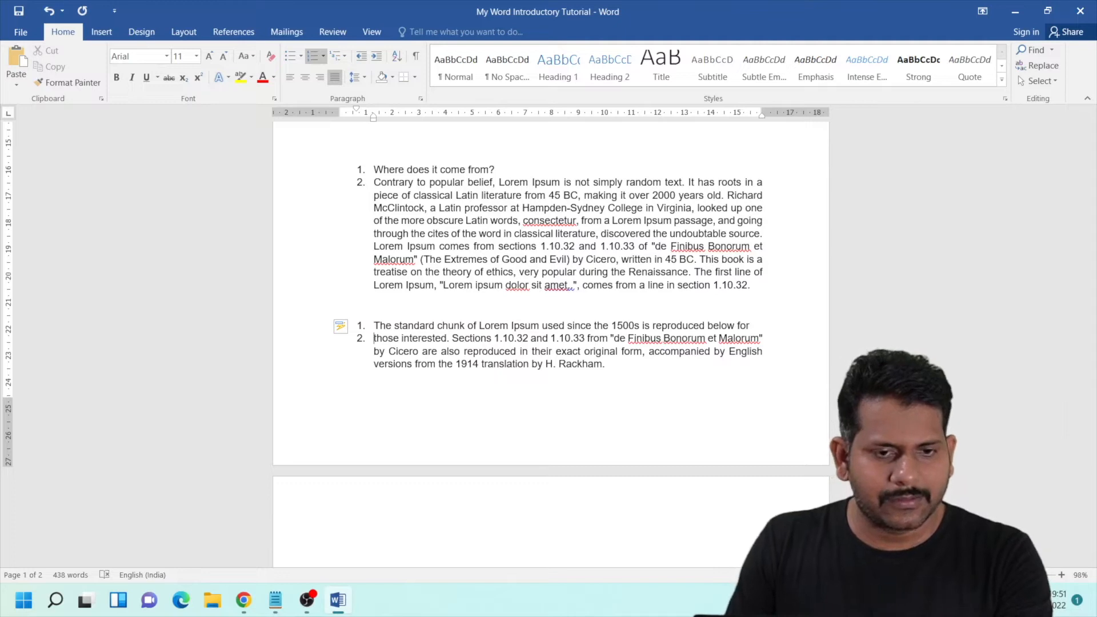
{"action": "key", "text": "Tab"}
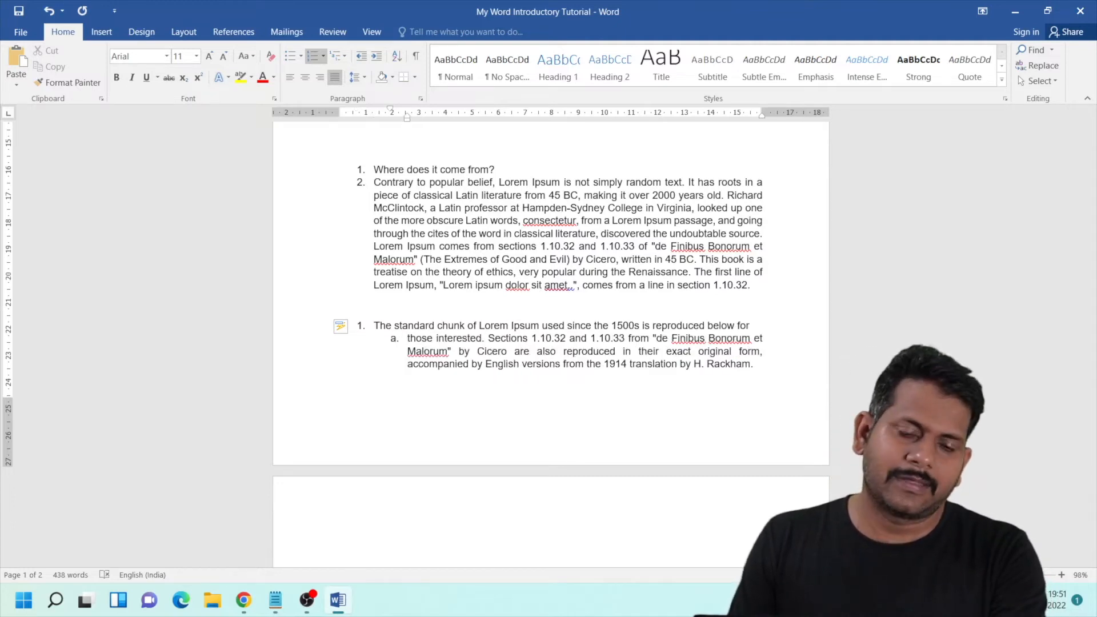
{"action": "key", "text": "Tab"}
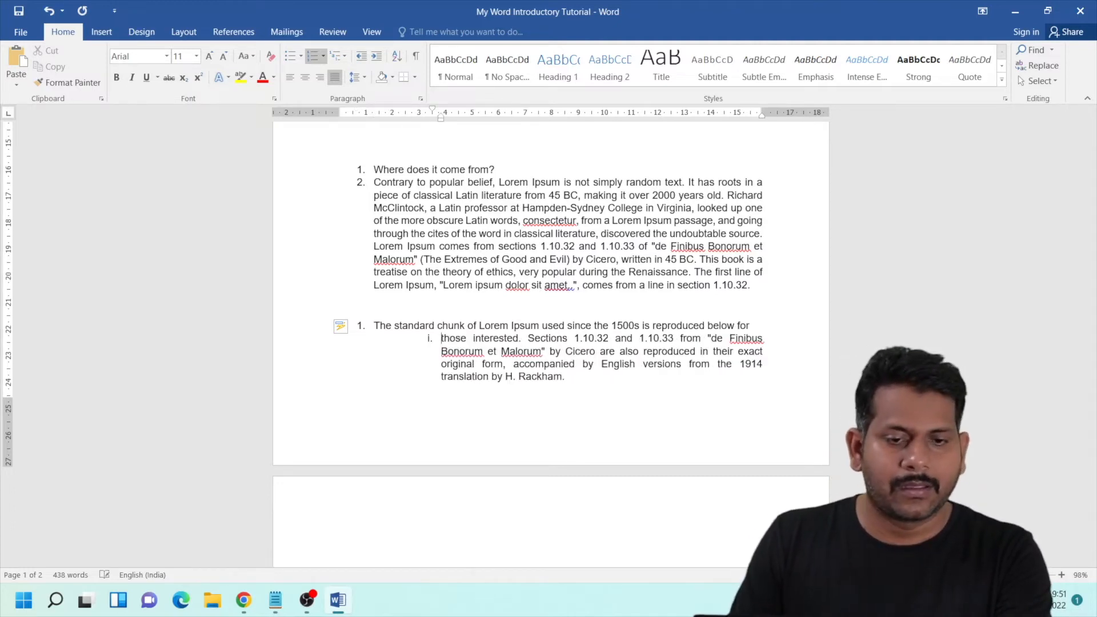
{"action": "key", "text": "shift+Tab"}
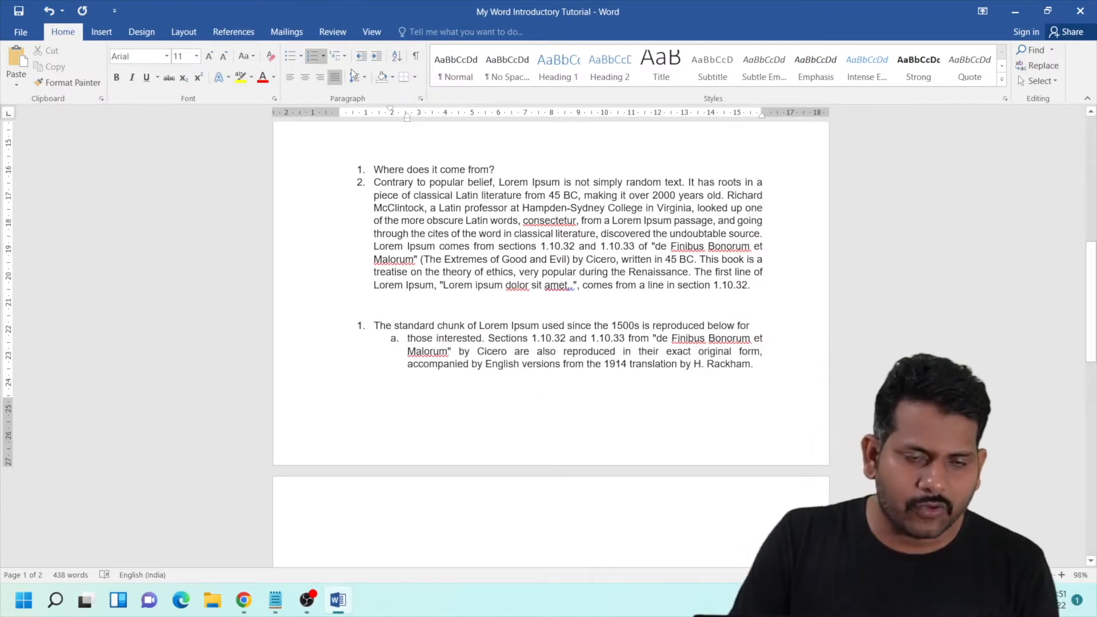
Look through the available multilevel list formats for the "those interested" item without changing it
{"action": "left_click", "coordinate": [346, 53]}
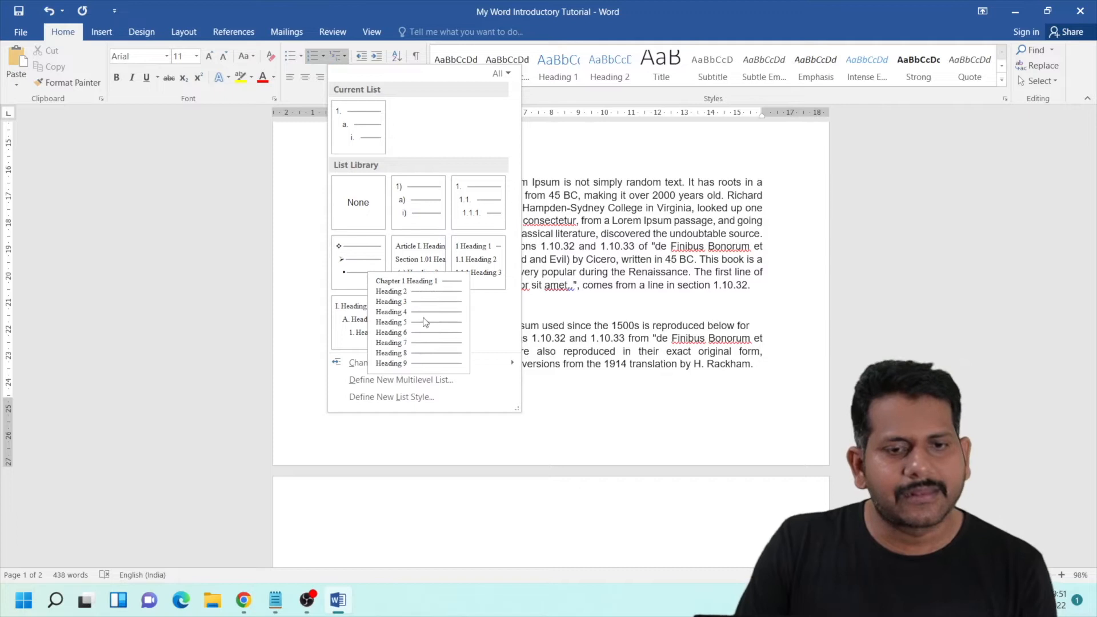
{"action": "left_click", "coordinate": [638, 221]}
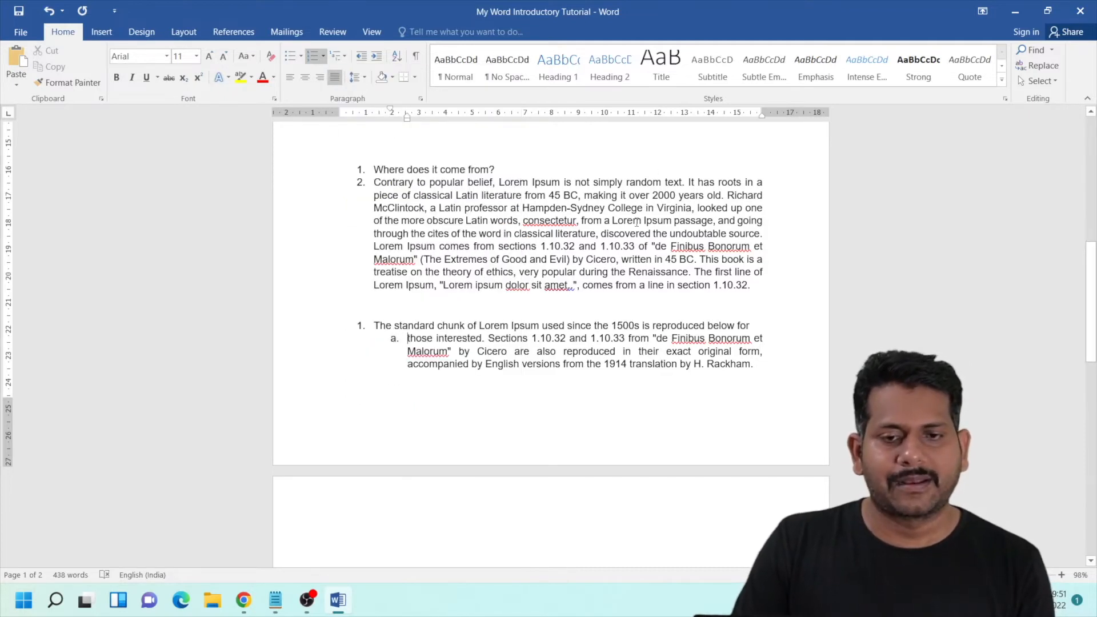
{"action": "left_click", "coordinate": [538, 303]}
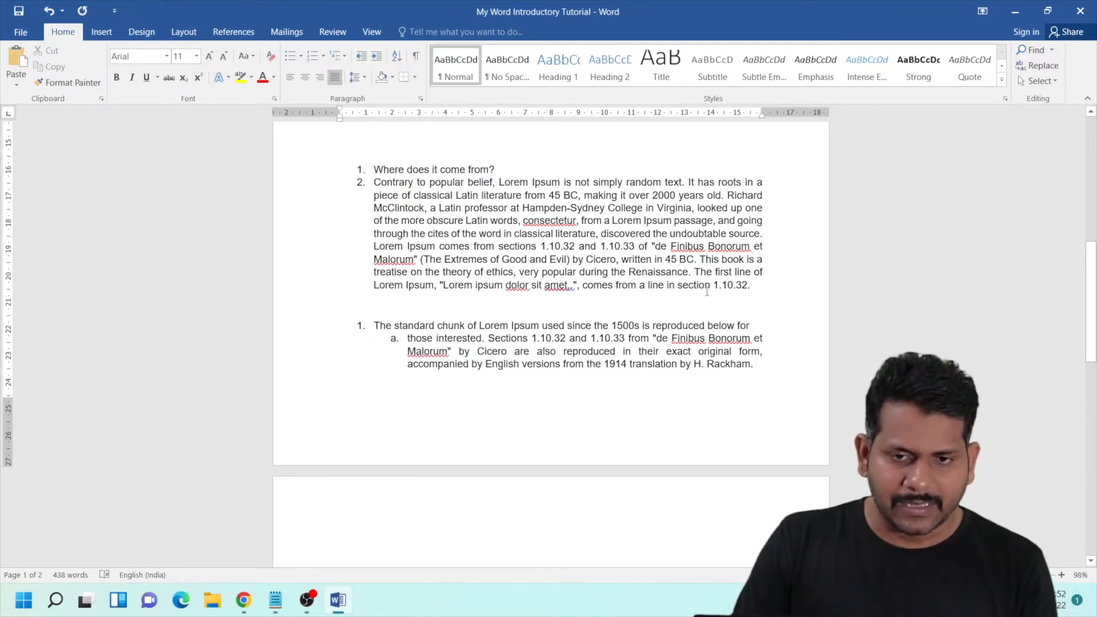
Select the numbered "Where does it come from?" heading with its paragraph and increase their indent by several levels
{"action": "left_click_drag", "start_coordinate": [752, 290], "coordinate": [333, 170]}
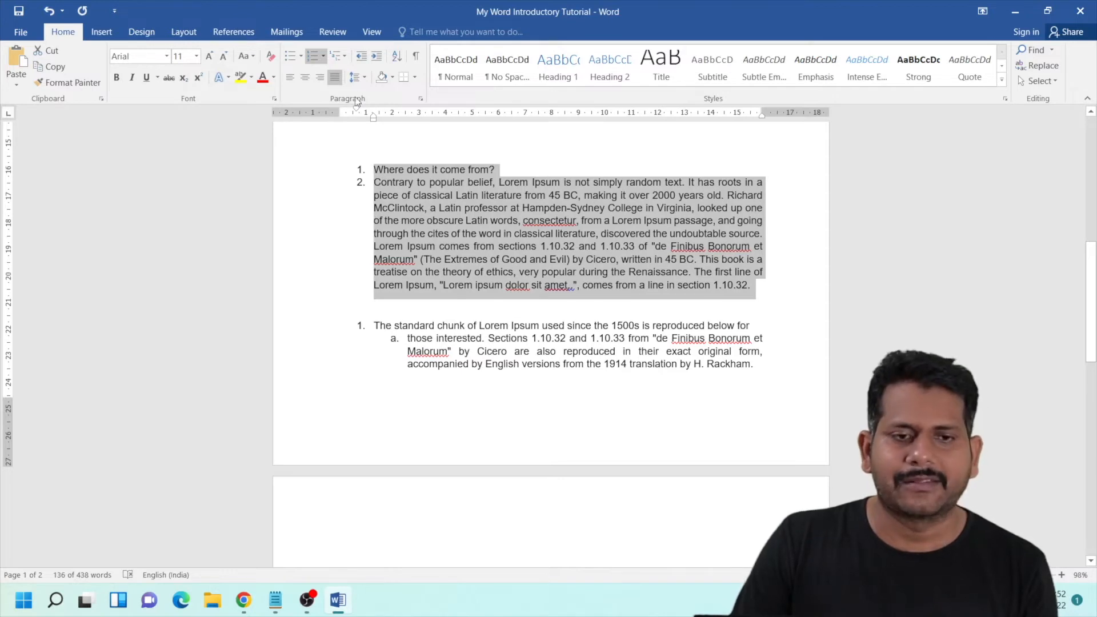
{"action": "left_click", "coordinate": [377, 57]}
{"action": "left_click", "coordinate": [378, 57]}
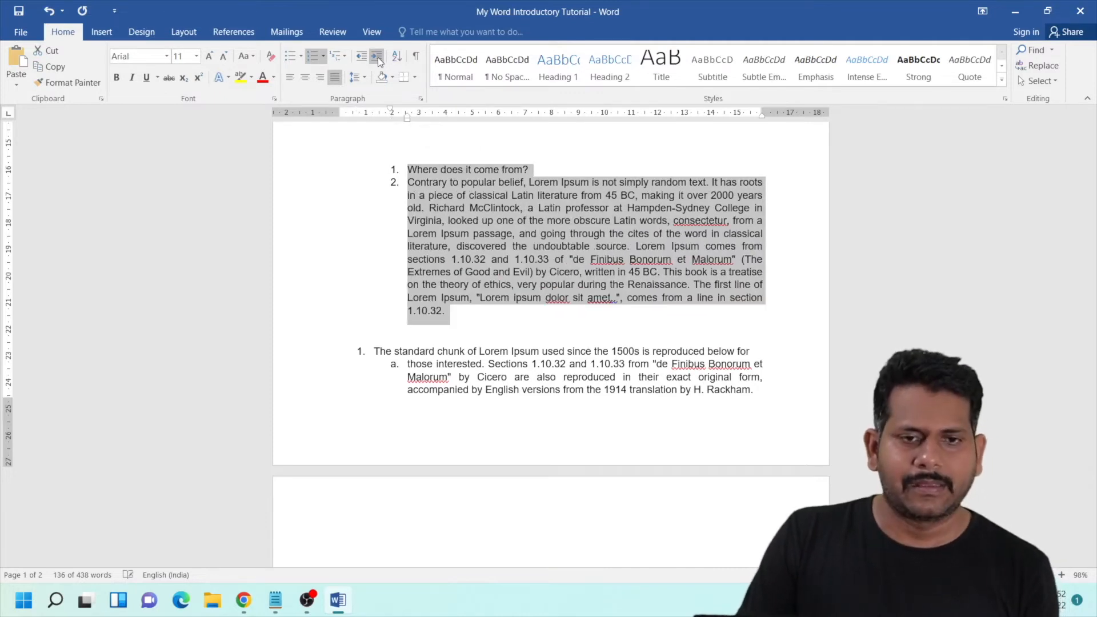
{"action": "left_click", "coordinate": [378, 57]}
{"action": "left_click", "coordinate": [378, 57]}
{"action": "left_click", "coordinate": [379, 57]}
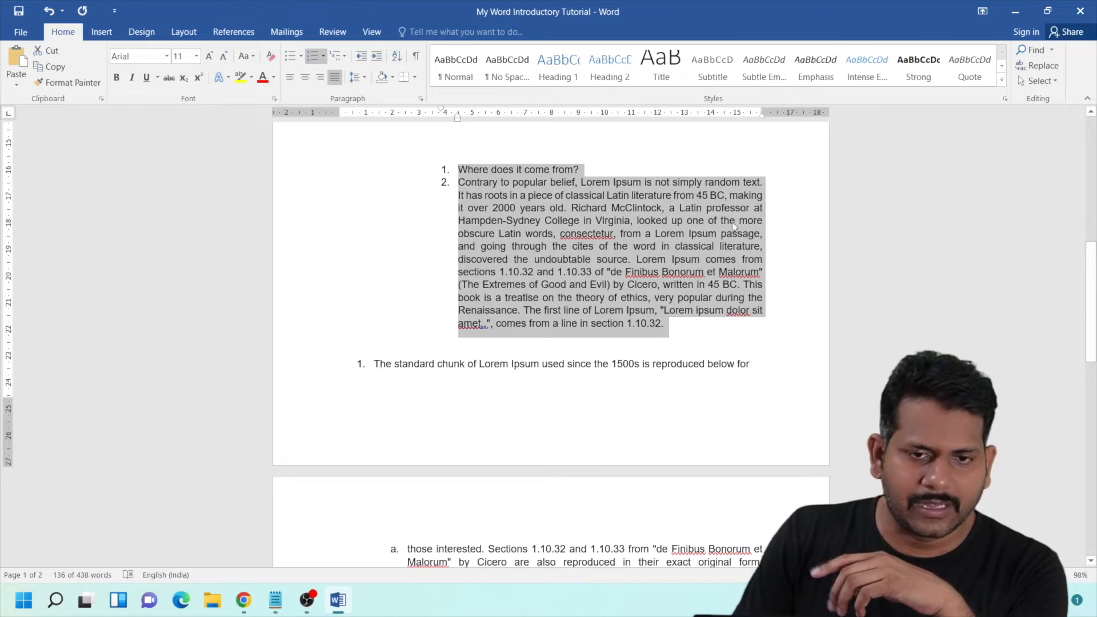
Decrease the indent of the selected heading and paragraph back to their original list position
{"action": "left_click", "coordinate": [361, 61]}
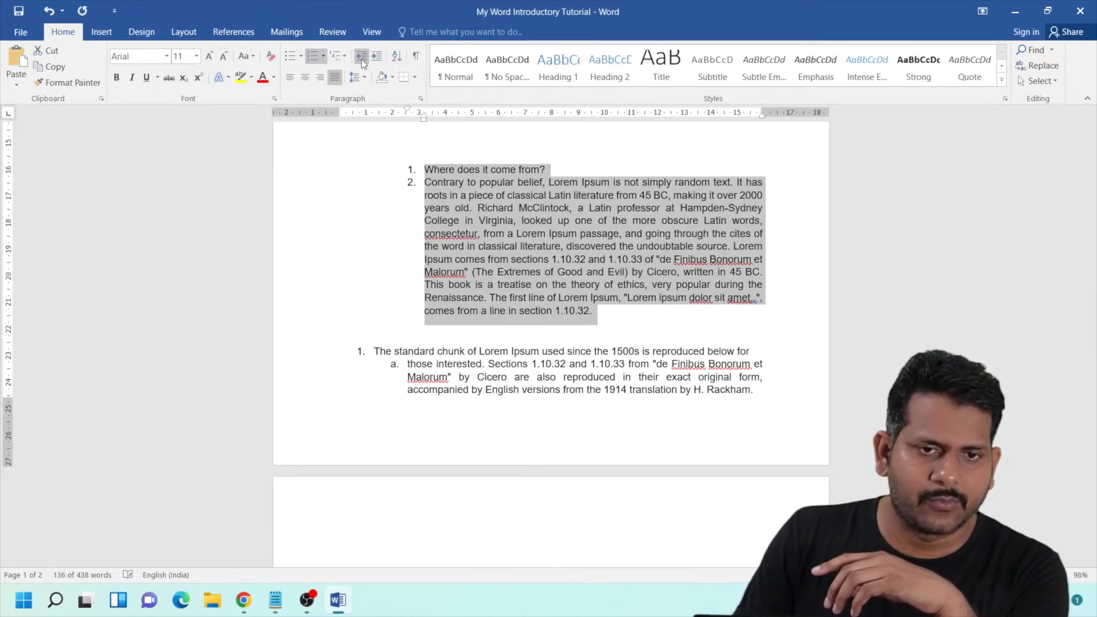
{"action": "left_click", "coordinate": [362, 61]}
{"action": "left_click", "coordinate": [362, 61]}
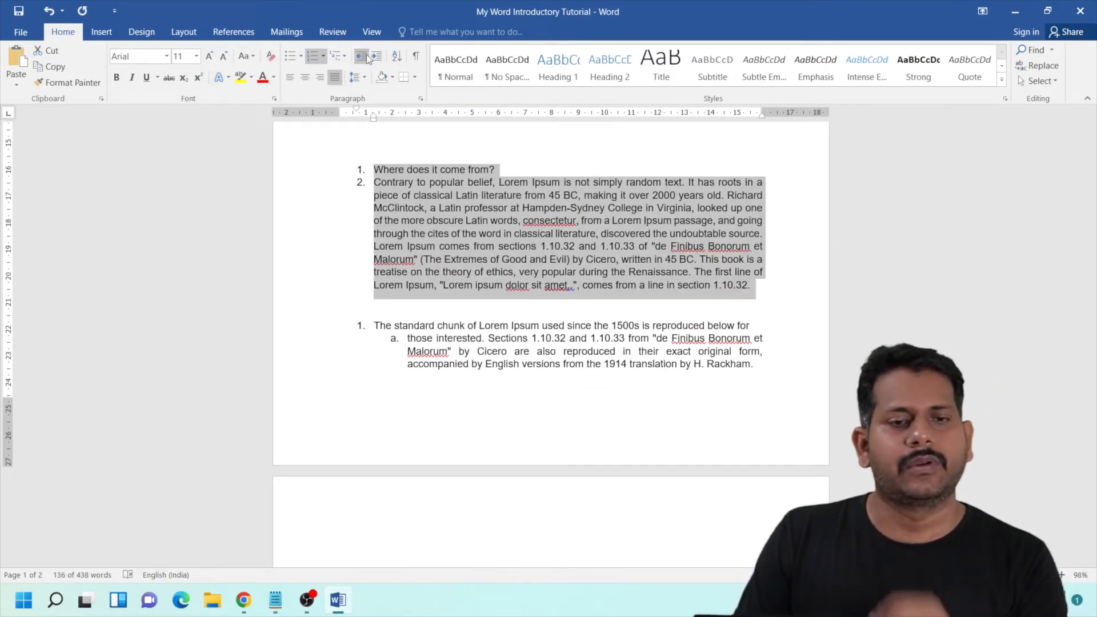
{"action": "left_click", "coordinate": [369, 57]}
{"action": "left_click", "coordinate": [361, 59]}
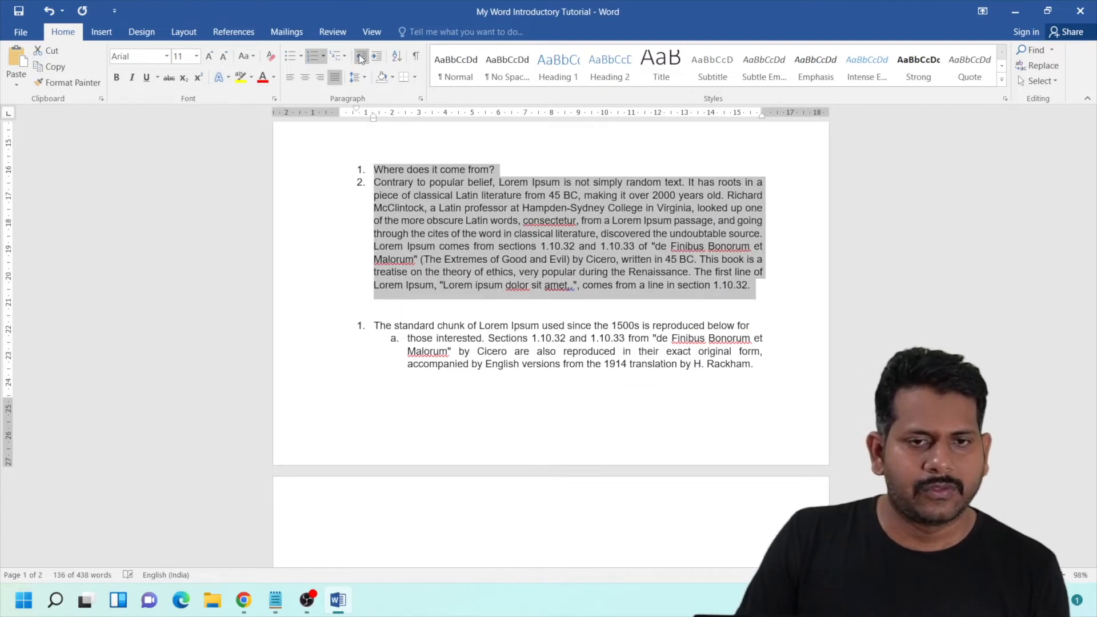
Set the line spacing of the numbered "Where does it come from?" heading and its paragraph to 2.5
{"action": "left_click", "coordinate": [634, 306]}
{"action": "left_click_drag", "start_coordinate": [763, 288], "coordinate": [372, 169]}
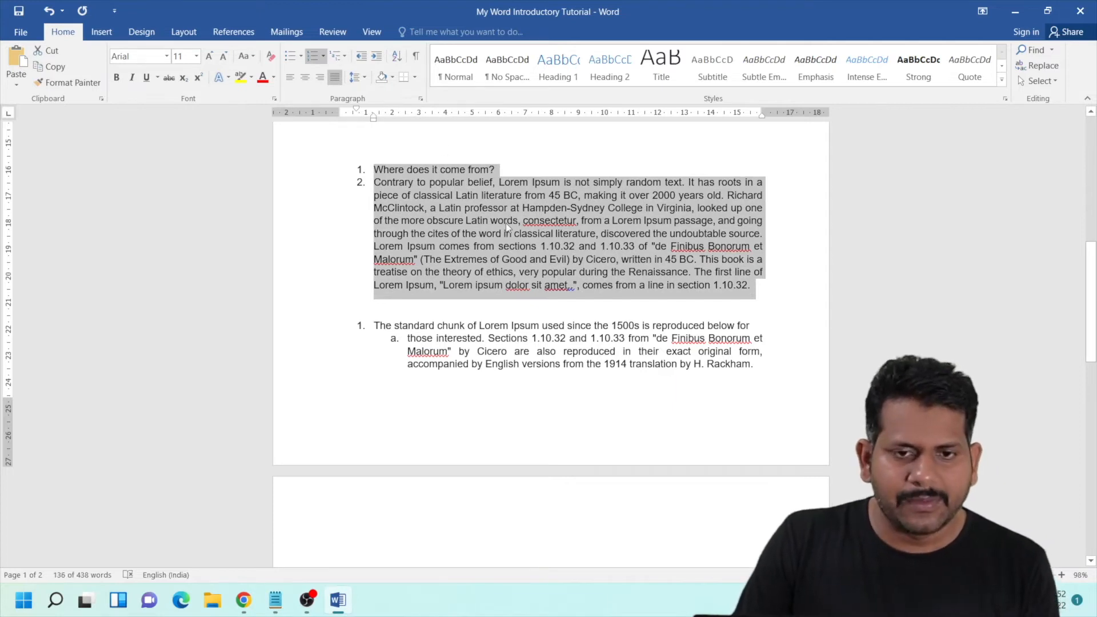
{"action": "left_click", "coordinate": [451, 169]}
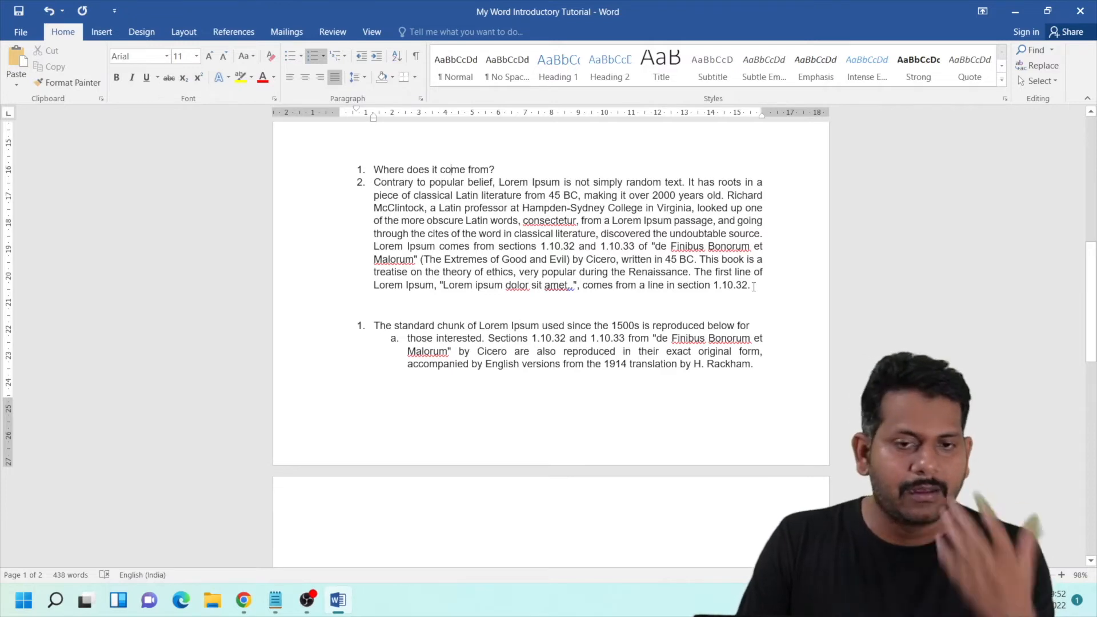
{"action": "left_click_drag", "start_coordinate": [753, 286], "coordinate": [378, 175]}
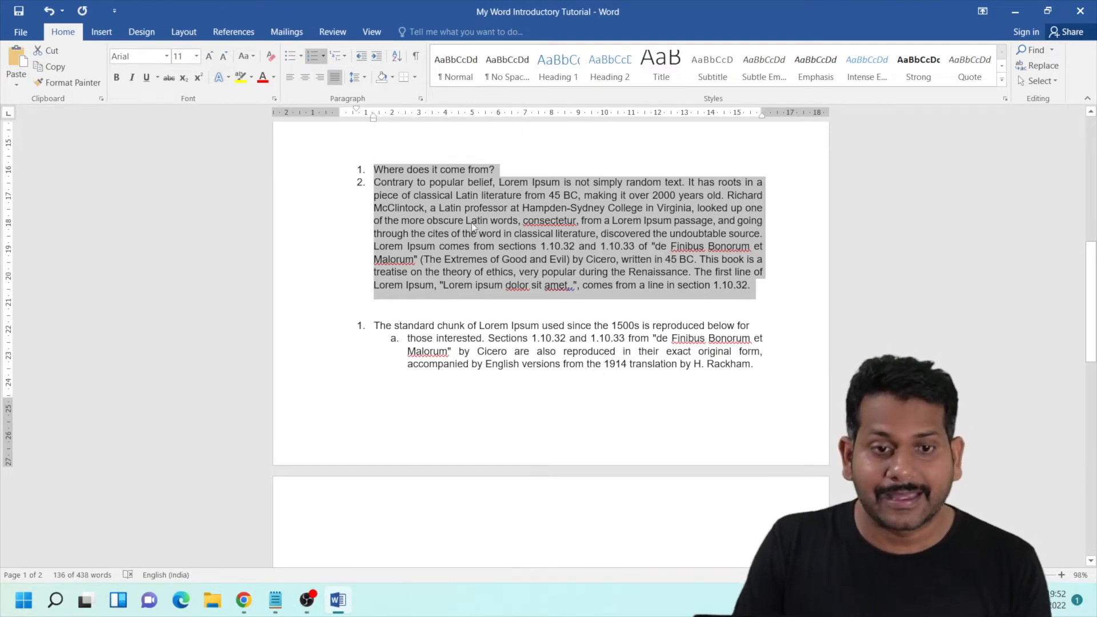
{"action": "left_click", "coordinate": [365, 79]}
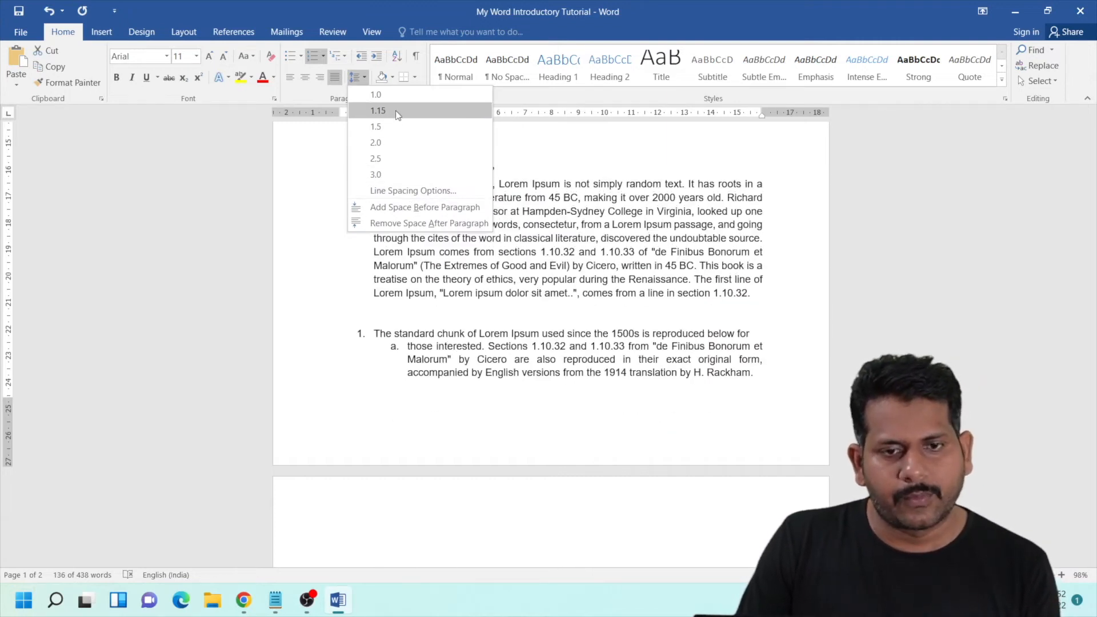
{"action": "left_click", "coordinate": [398, 158]}
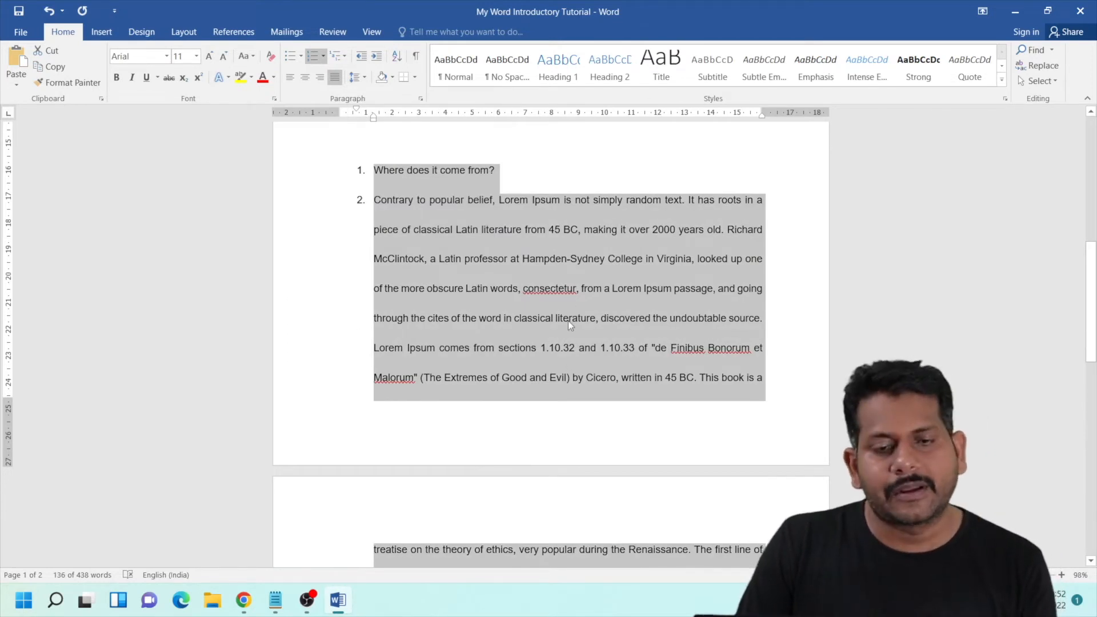
Examine the detailed indentation and line spacing options for the selected text and leave them without changes
{"action": "left_click", "coordinate": [367, 76]}
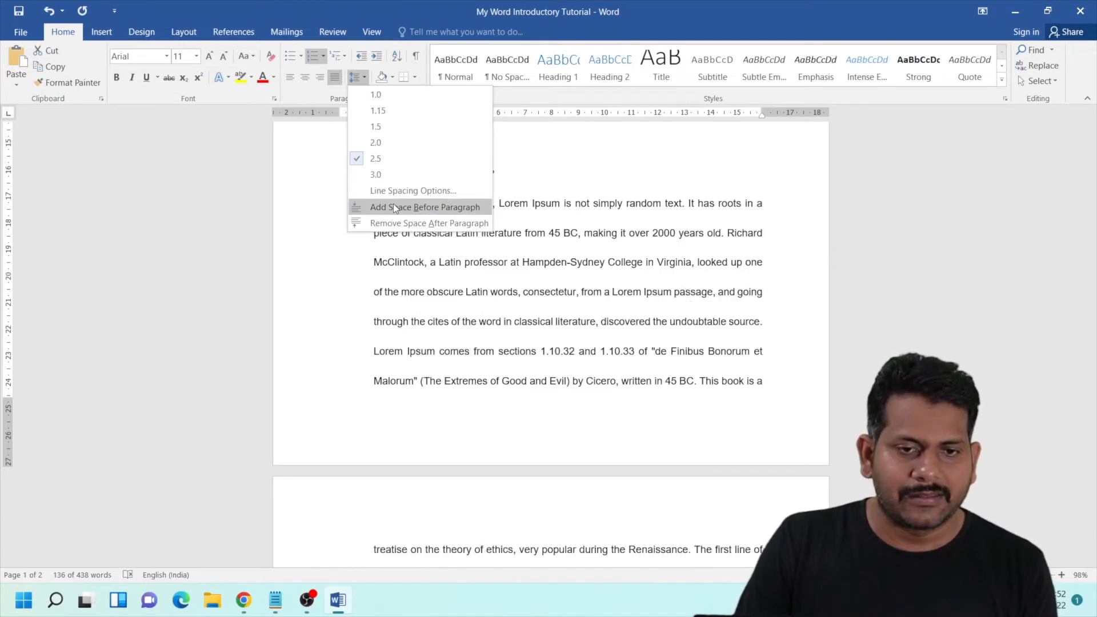
{"action": "left_click", "coordinate": [414, 191]}
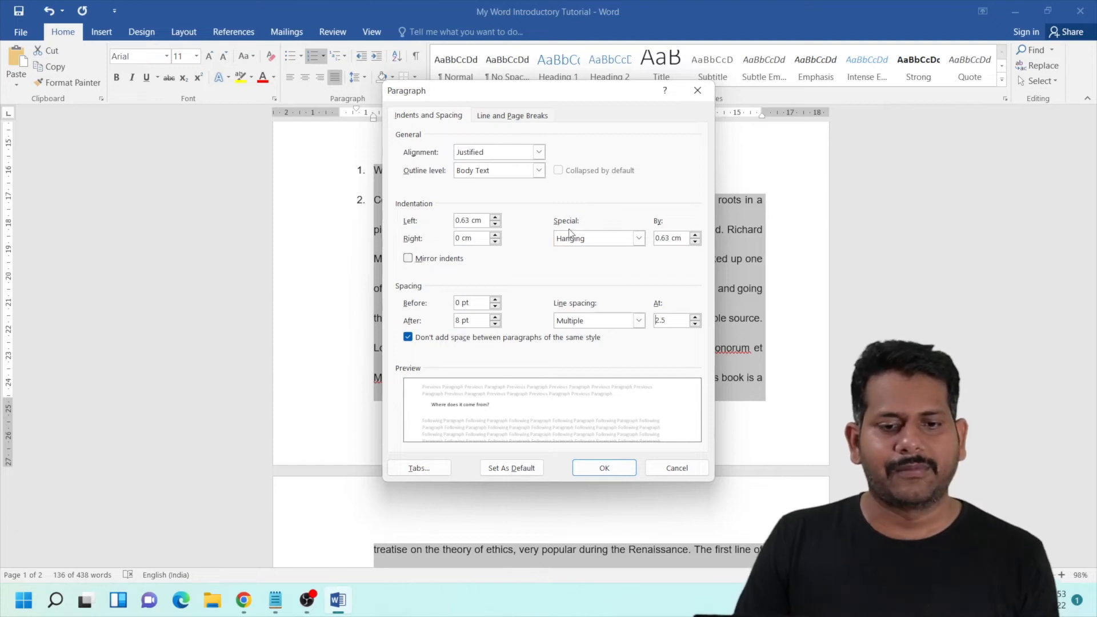
{"action": "left_click", "coordinate": [672, 467]}
{"action": "left_click", "coordinate": [537, 338]}
Select the "Contrary to popular belief" paragraph and examine the available border options without applying any
{"action": "scroll", "coordinate": [656, 434], "scroll_direction": "down", "scroll_amount": 3}
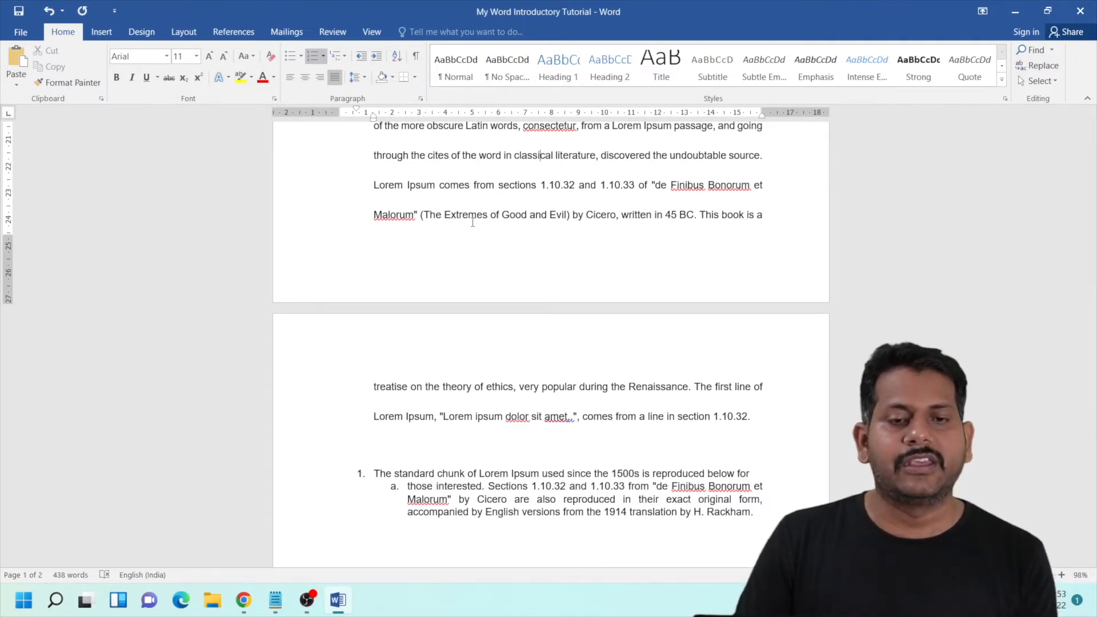
{"action": "left_click", "coordinate": [679, 216]}
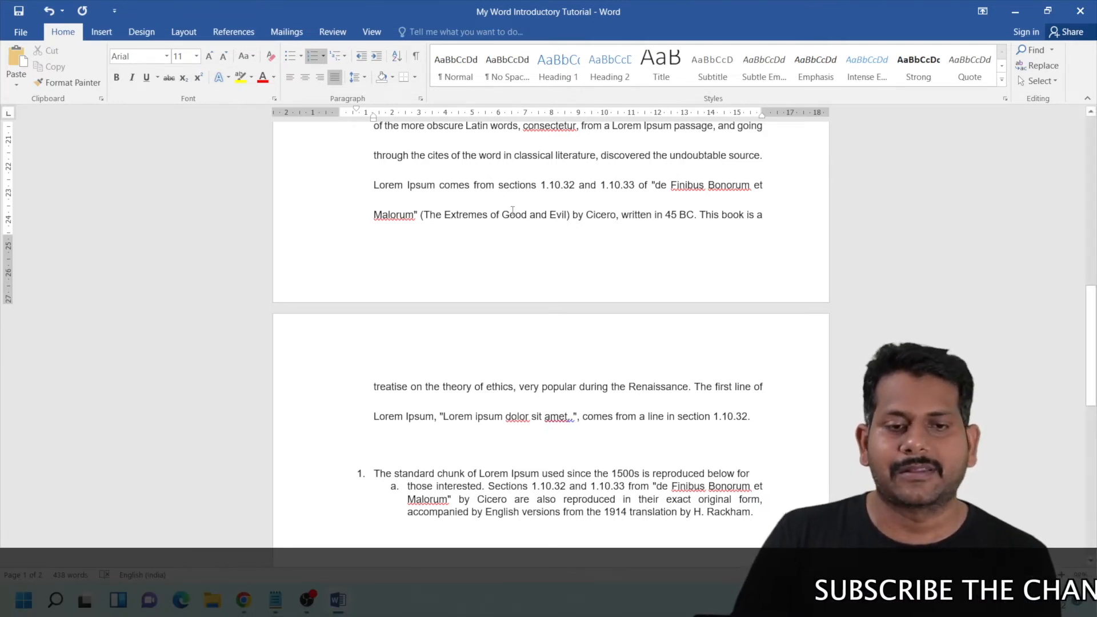
{"action": "left_click", "coordinate": [414, 77]}
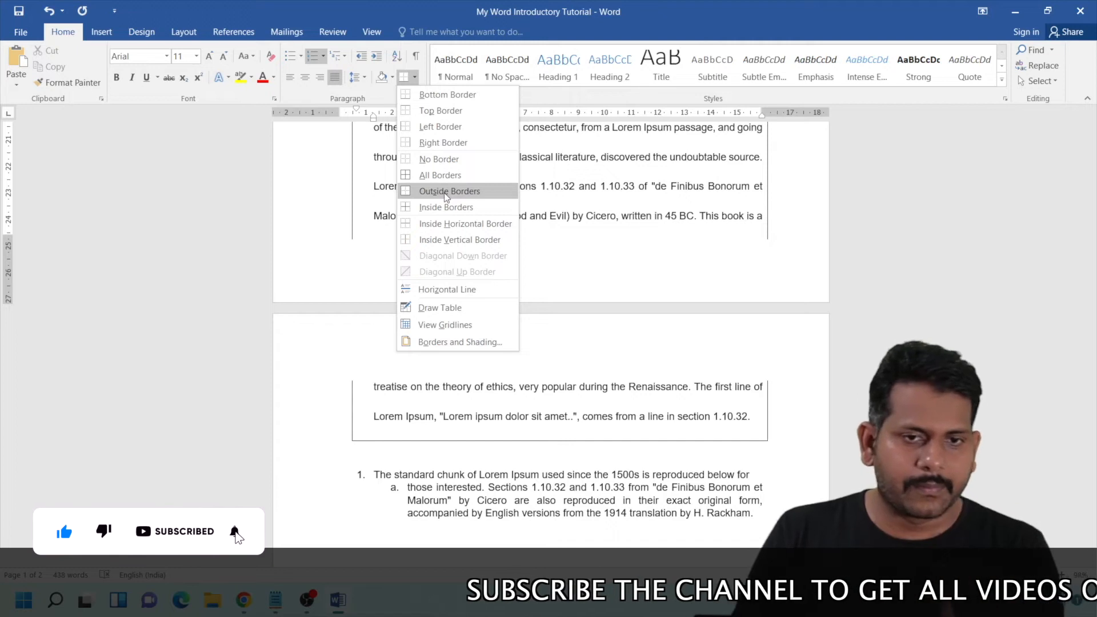
{"action": "scroll", "coordinate": [680, 285], "scroll_direction": "down", "scroll_amount": 2}
{"action": "left_click", "coordinate": [756, 352]}
{"action": "left_click_drag", "start_coordinate": [756, 351], "coordinate": [374, 200]}
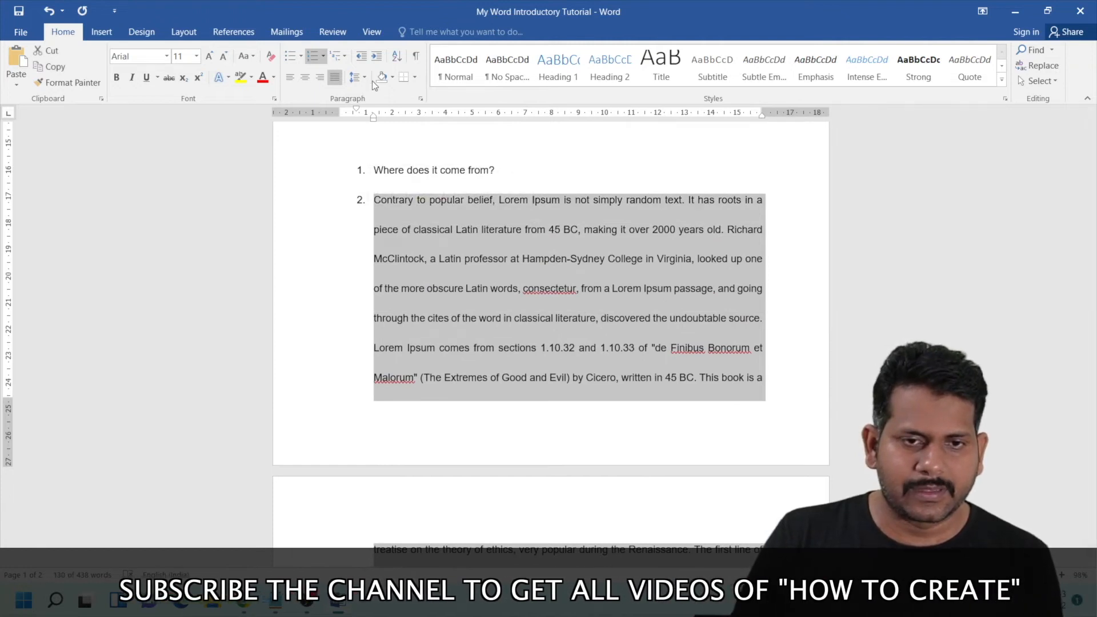
{"action": "left_click", "coordinate": [412, 80]}
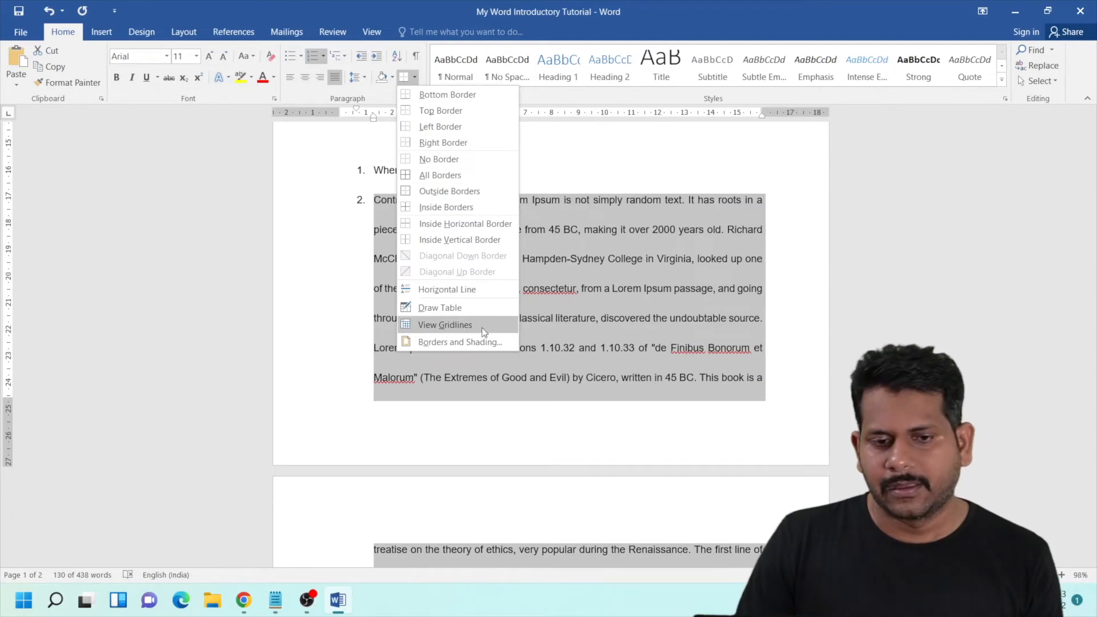
{"action": "left_click", "coordinate": [674, 371]}
{"action": "left_click", "coordinate": [563, 323]}
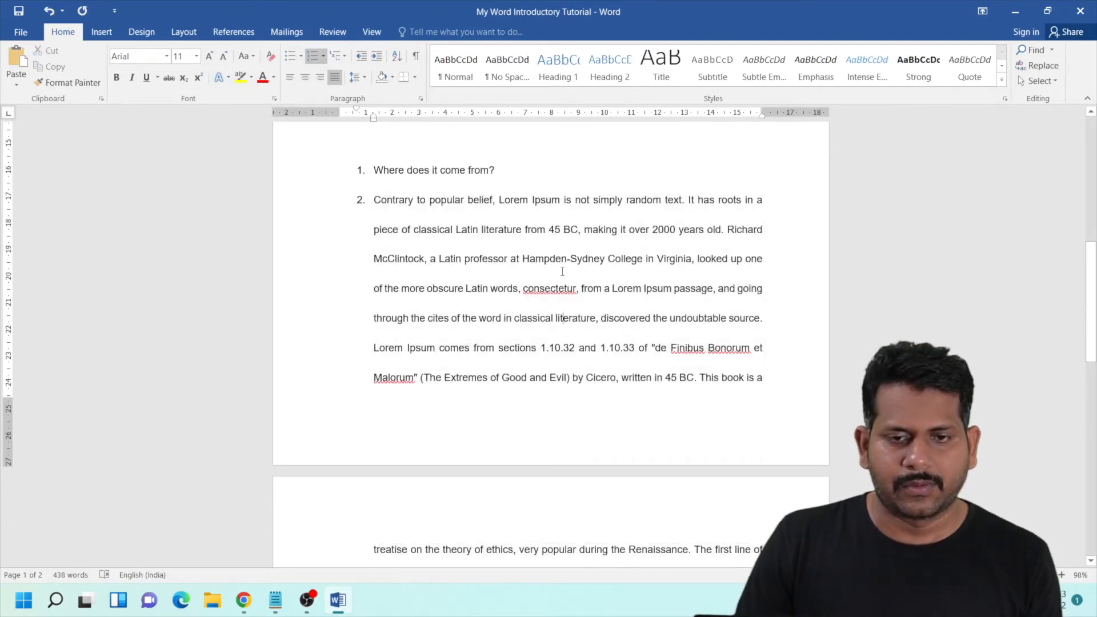
Show the paragraph marks and other hidden formatting symbols and review them in the bulleted and numbered sections
{"action": "left_click", "coordinate": [418, 59]}
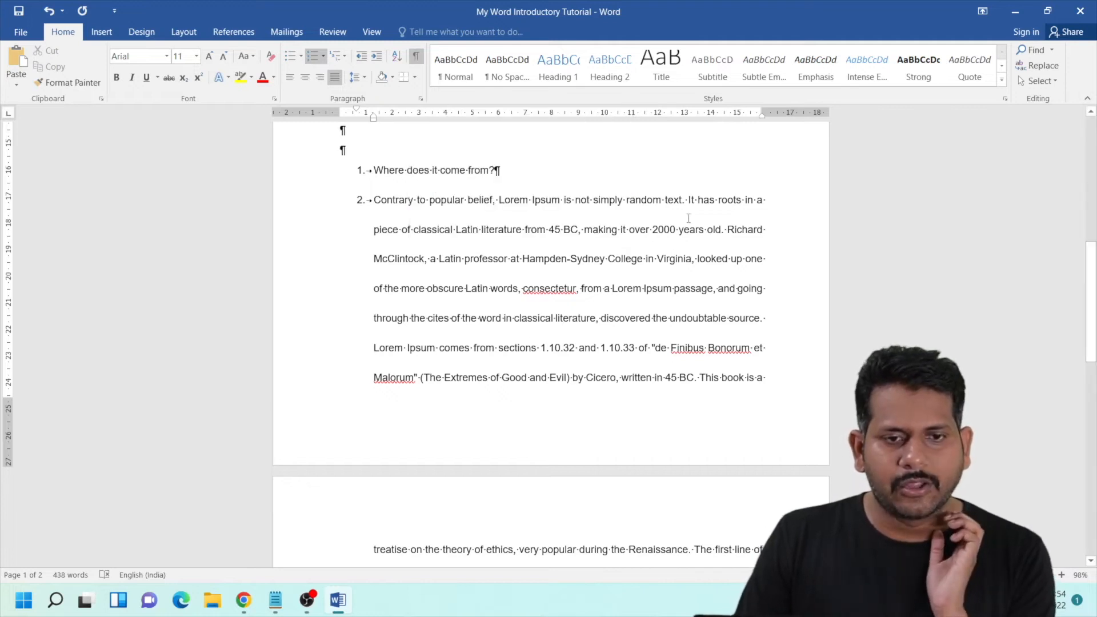
{"action": "scroll", "coordinate": [395, 208], "scroll_direction": "up", "scroll_amount": 2}
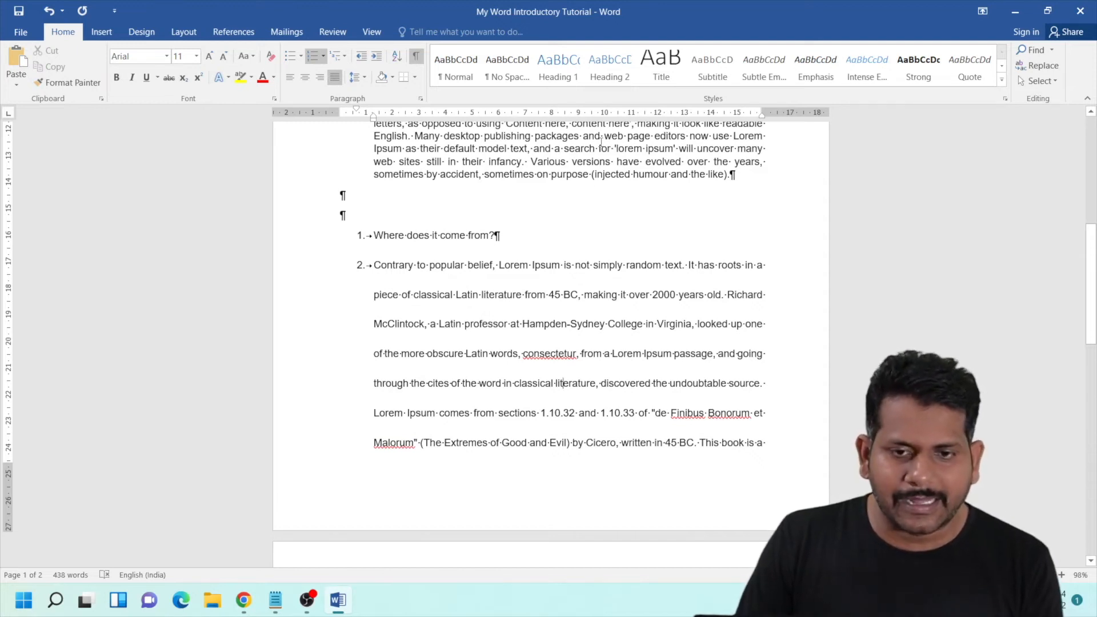
{"action": "scroll", "coordinate": [601, 142], "scroll_direction": "up", "scroll_amount": 4}
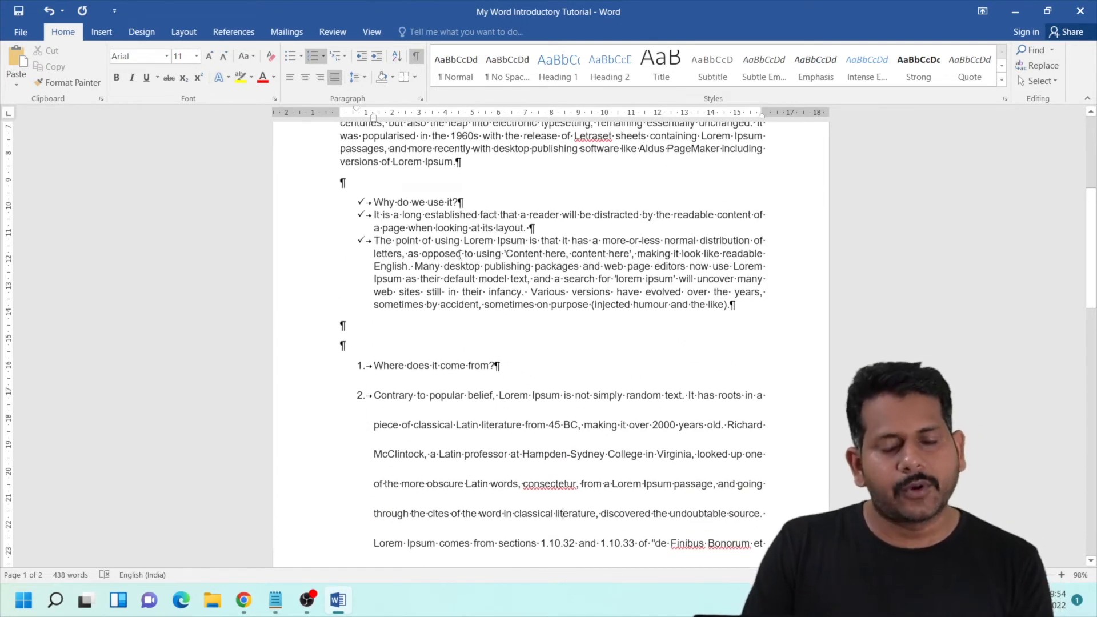
{"action": "left_click", "coordinate": [417, 56]}
{"action": "left_click", "coordinate": [416, 57]}
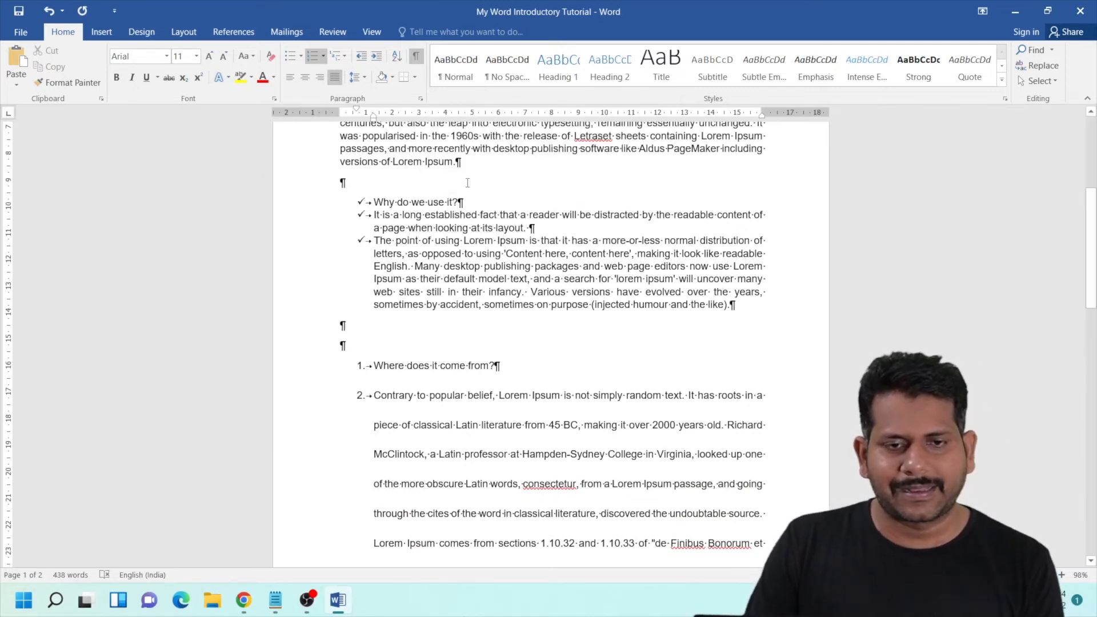
Examine the paragraph mark after "versions of Lorem Ipsum." and the space marks within the bulleted "The point of using Lorem Ipsum" paragraph
{"action": "left_click", "coordinate": [466, 163]}
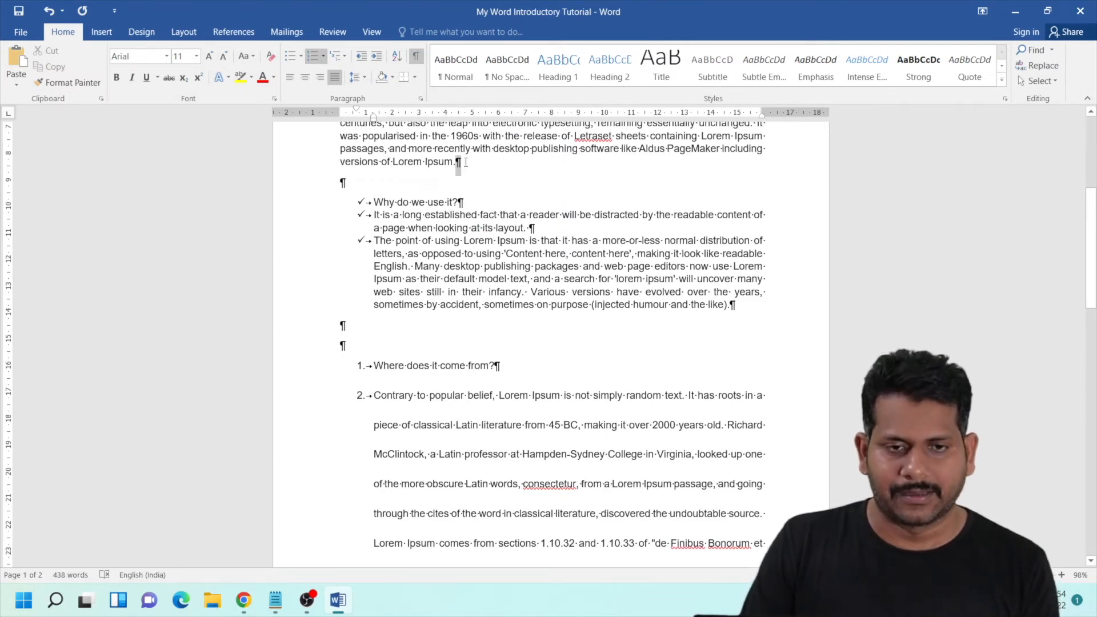
{"action": "left_click", "coordinate": [592, 240]}
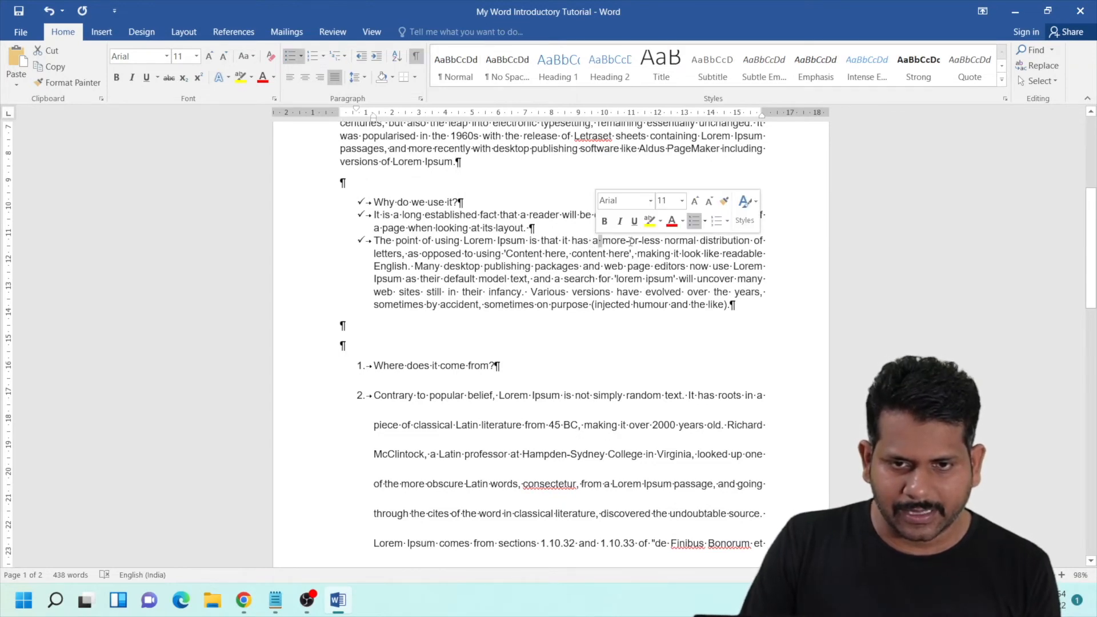
{"action": "double_click", "coordinate": [603, 267]}
{"action": "left_click", "coordinate": [609, 278]}
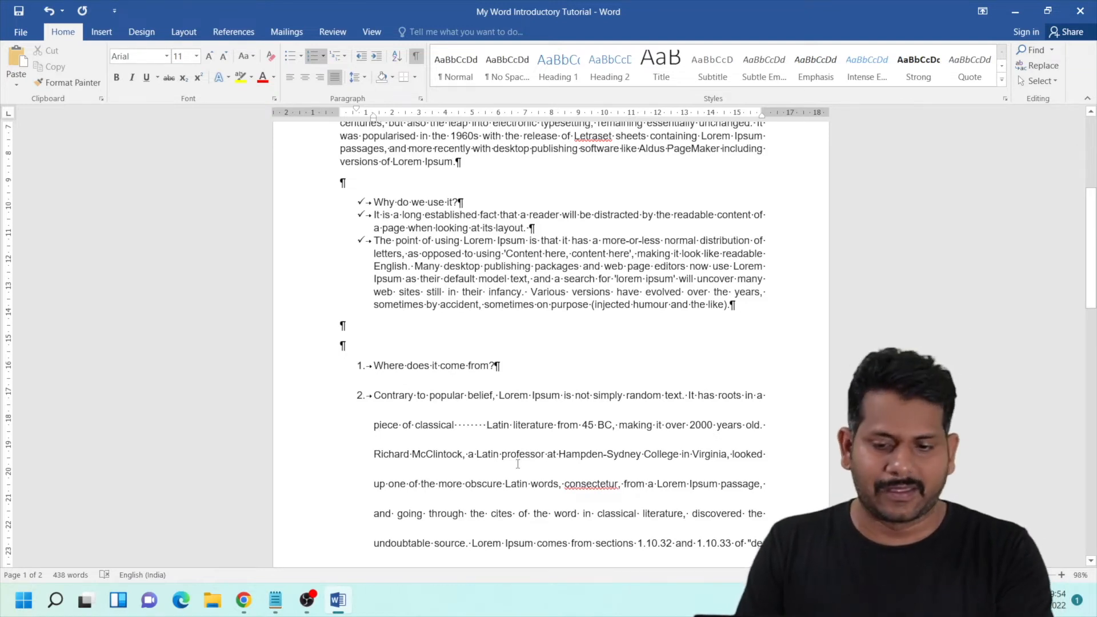
Delete the extra spaces in front of "Latin literature" in the "Contrary to popular belief" paragraph
{"action": "key", "text": "BackSpace"}
{"action": "key", "text": "BackSpace"}
{"action": "key", "text": "BackSpace"}
{"action": "key", "text": "BackSpace"}
{"action": "key", "text": "BackSpace"}
{"action": "key", "text": "BackSpace"}
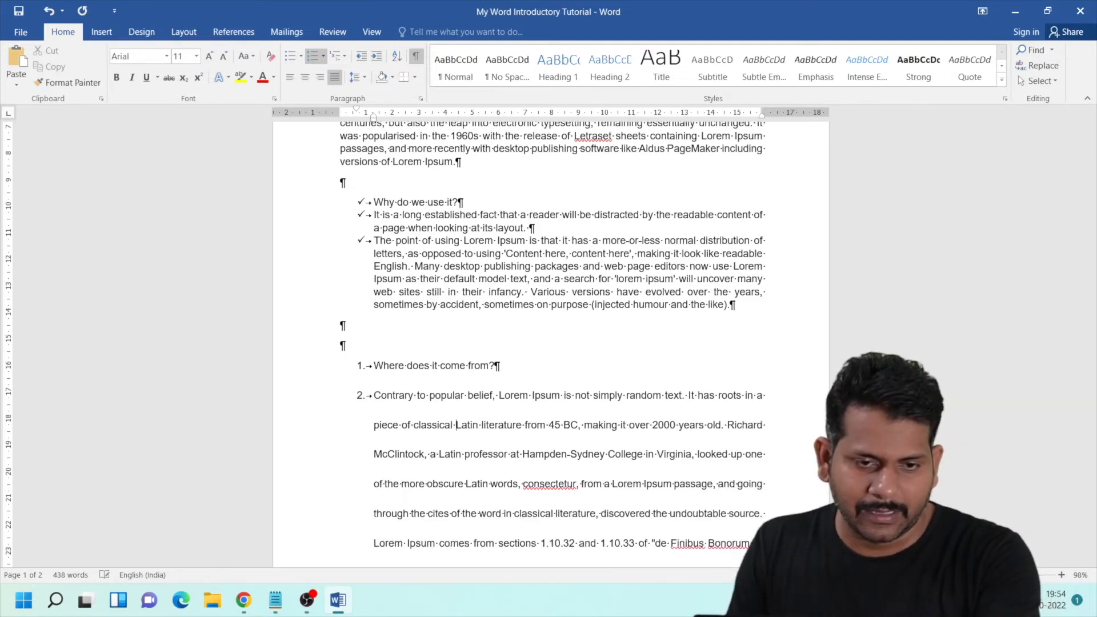
Hide the paragraph marks and other formatting symbols throughout the document
{"action": "scroll", "coordinate": [589, 417], "scroll_direction": "down", "scroll_amount": 3}
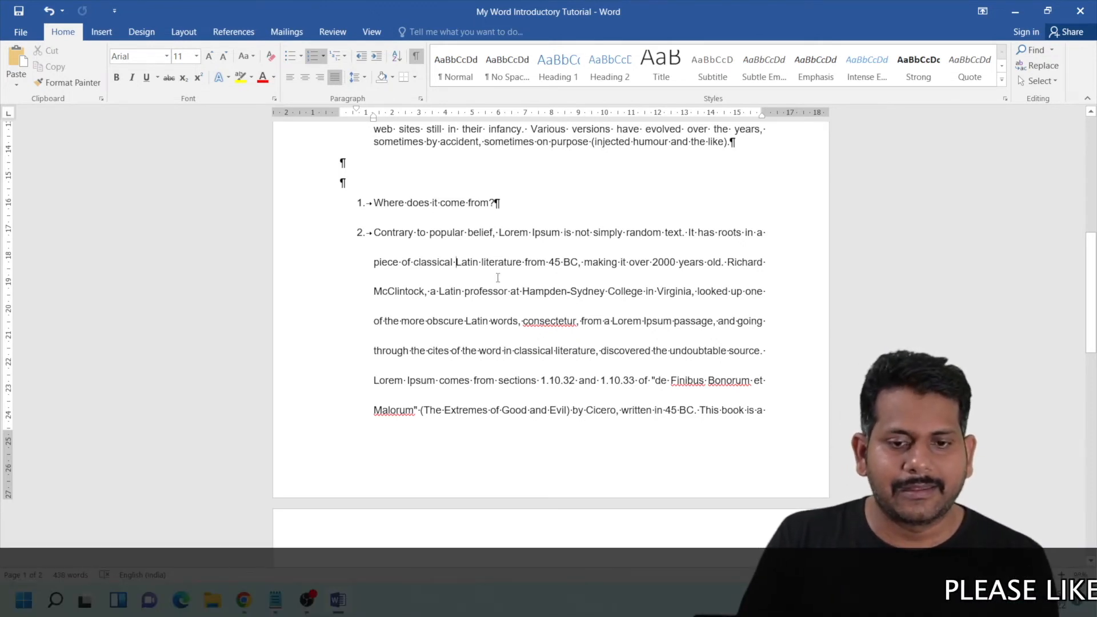
{"action": "left_click", "coordinate": [416, 57]}
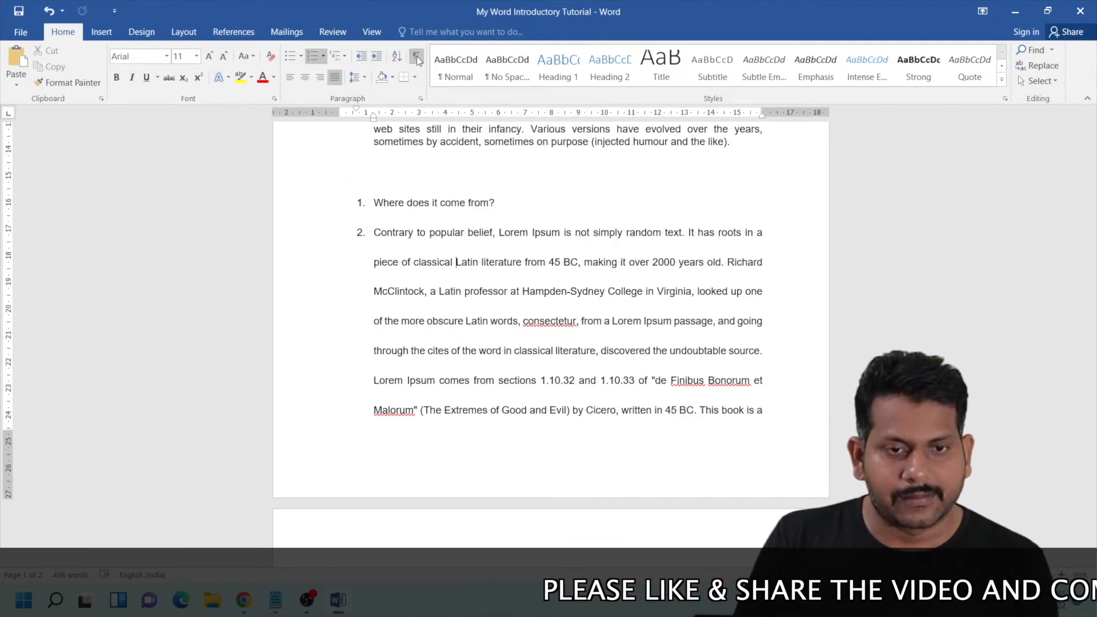
{"action": "left_click", "coordinate": [416, 57]}
{"action": "left_click", "coordinate": [416, 57]}
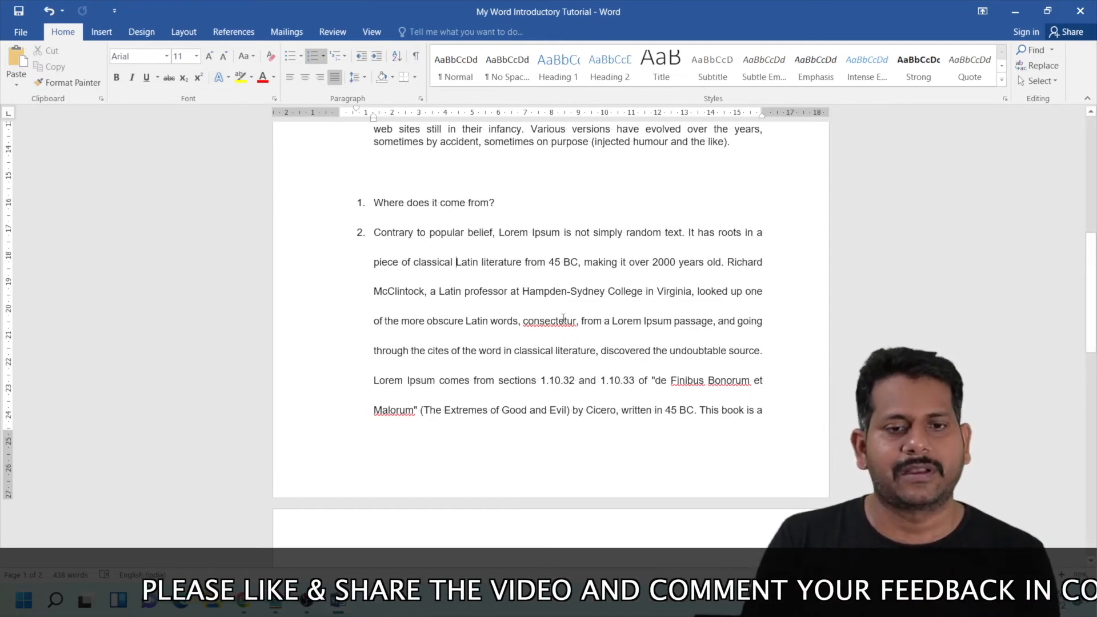
Select the whole text from the "Tutorial 1" title to the end of the document and clear all its formatting
{"action": "scroll", "coordinate": [509, 326], "scroll_direction": "up", "scroll_amount": 3}
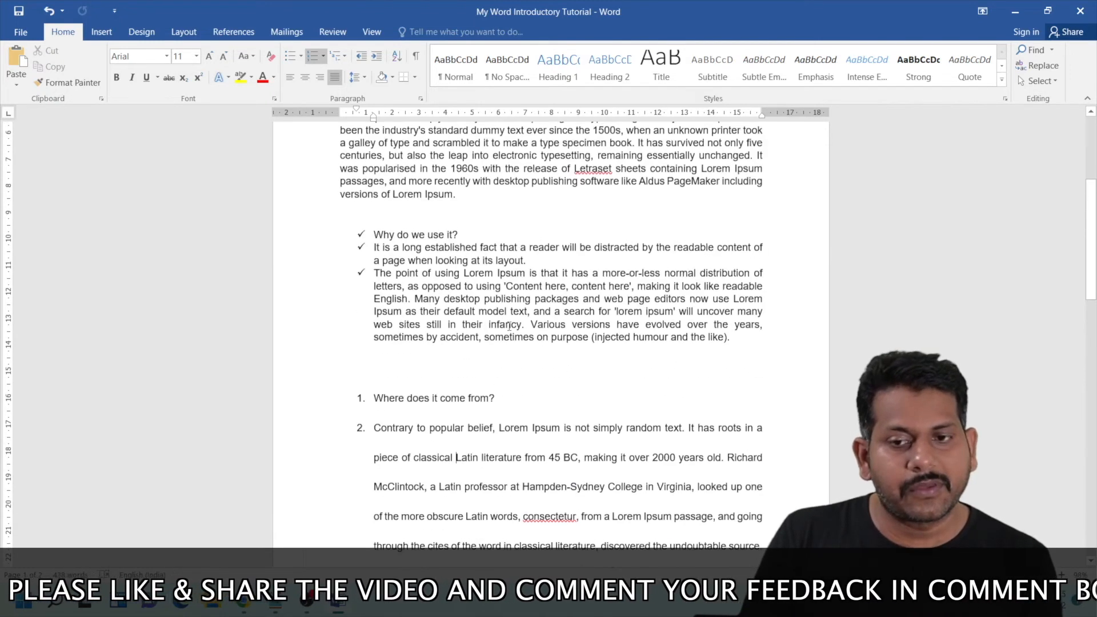
{"action": "scroll", "coordinate": [510, 326], "scroll_direction": "up", "scroll_amount": 4}
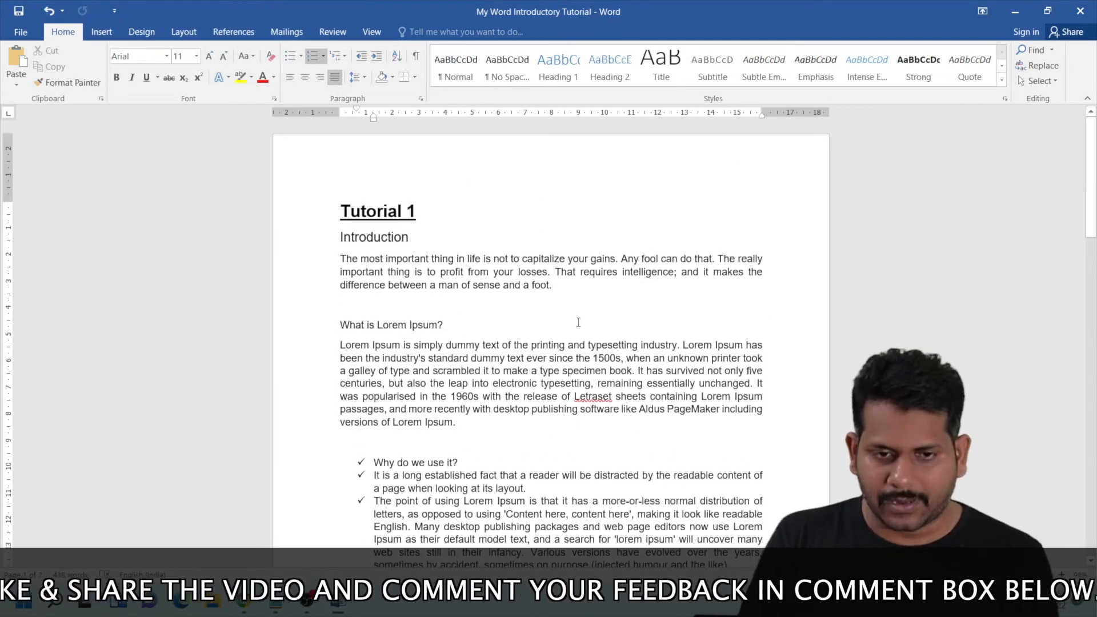
{"action": "left_click_drag", "start_coordinate": [340, 211], "coordinate": [747, 419]}
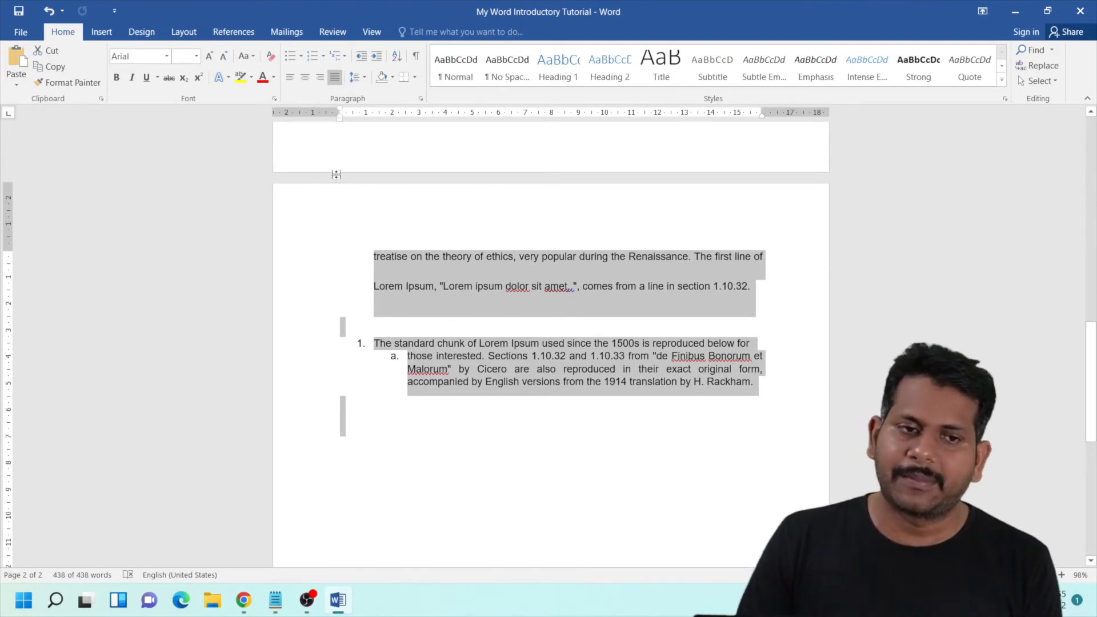
{"action": "left_click", "coordinate": [273, 59]}
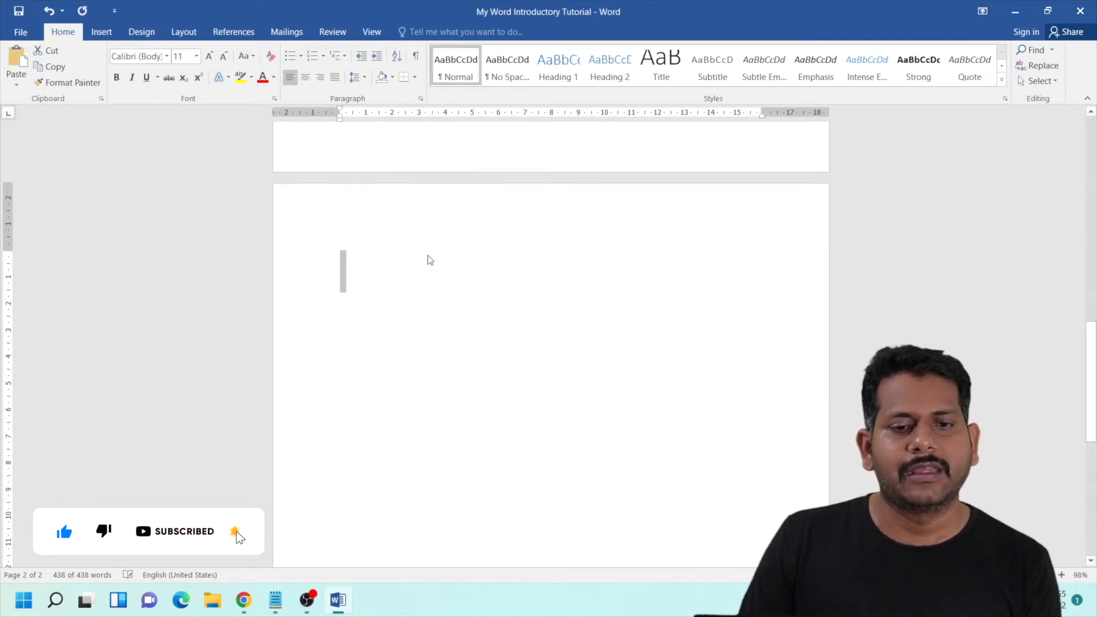
{"action": "scroll", "coordinate": [496, 352], "scroll_direction": "up", "scroll_amount": 7}
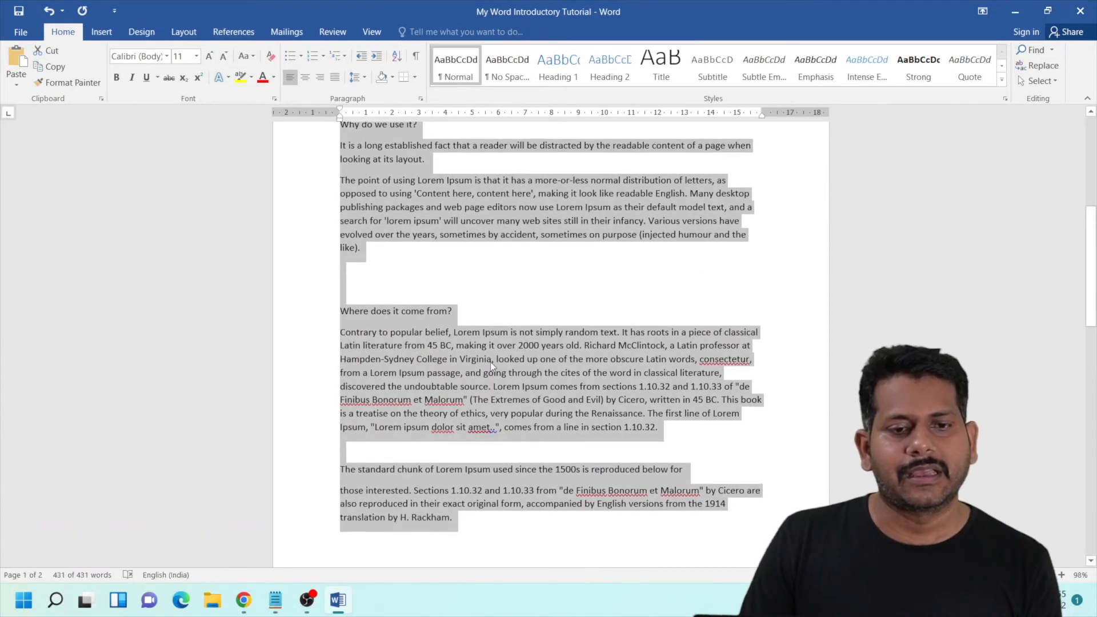
{"action": "scroll", "coordinate": [491, 362], "scroll_direction": "up", "scroll_amount": 4}
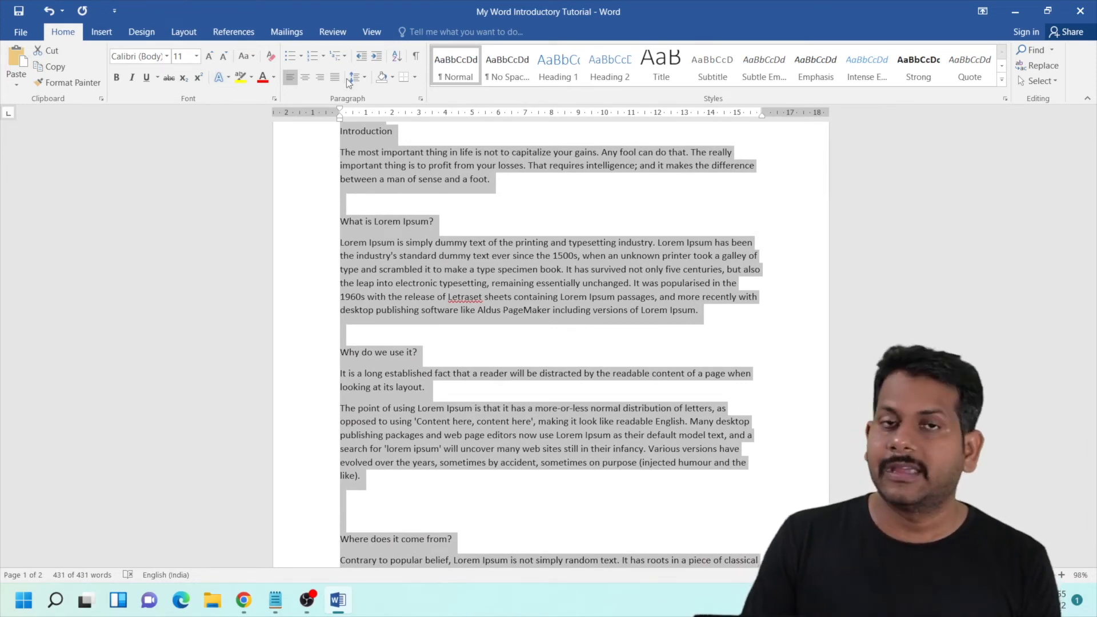
{"action": "left_click", "coordinate": [487, 257]}
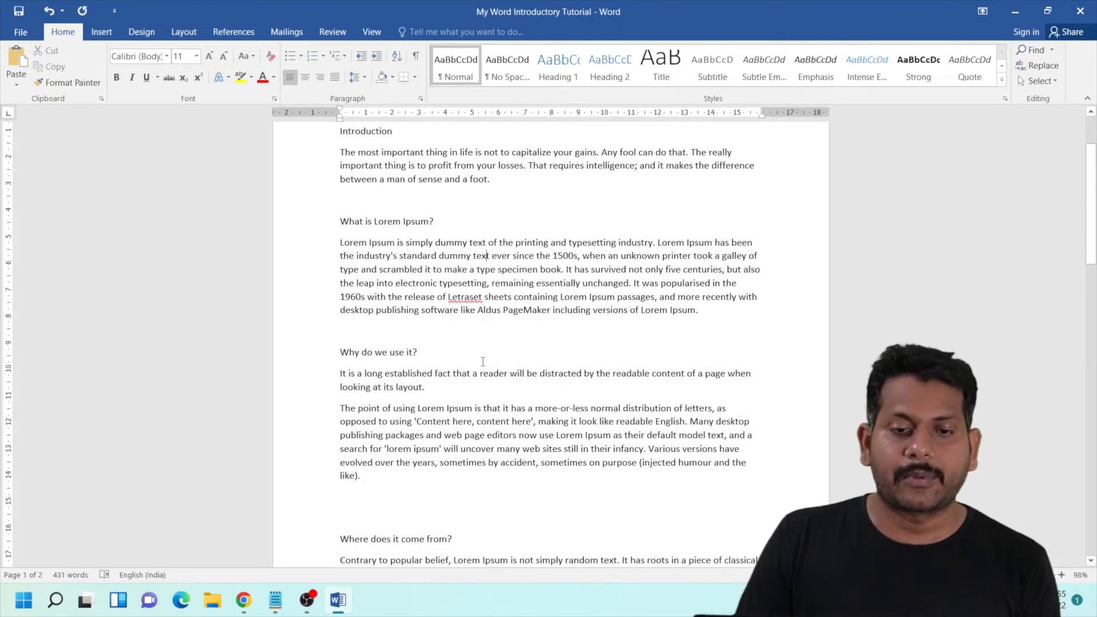
{"action": "scroll", "coordinate": [486, 353], "scroll_direction": "up", "scroll_amount": 3}
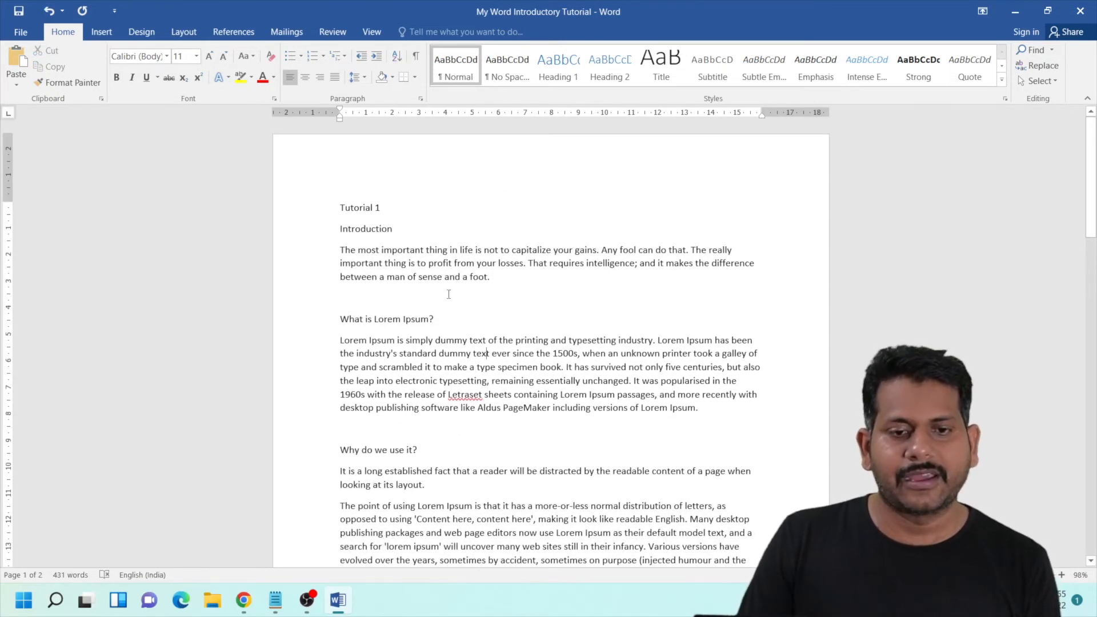
Justify all the text from the last paragraph up to the "Tutorial 1" title
{"action": "scroll", "coordinate": [448, 299], "scroll_direction": "down", "scroll_amount": 15}
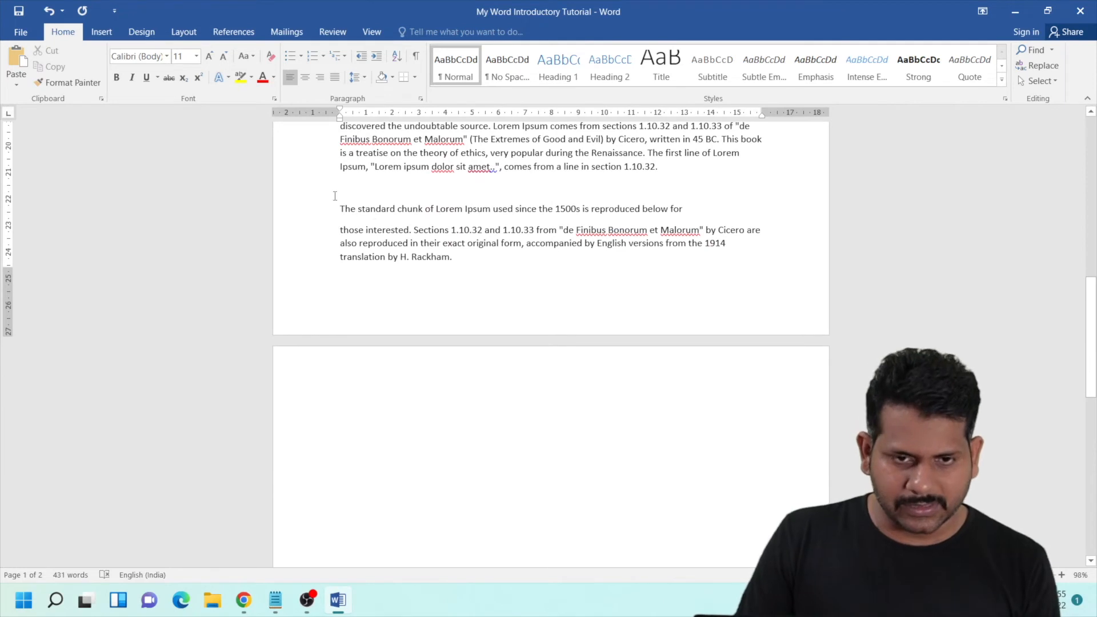
{"action": "left_click_drag", "start_coordinate": [457, 257], "coordinate": [312, 207]}
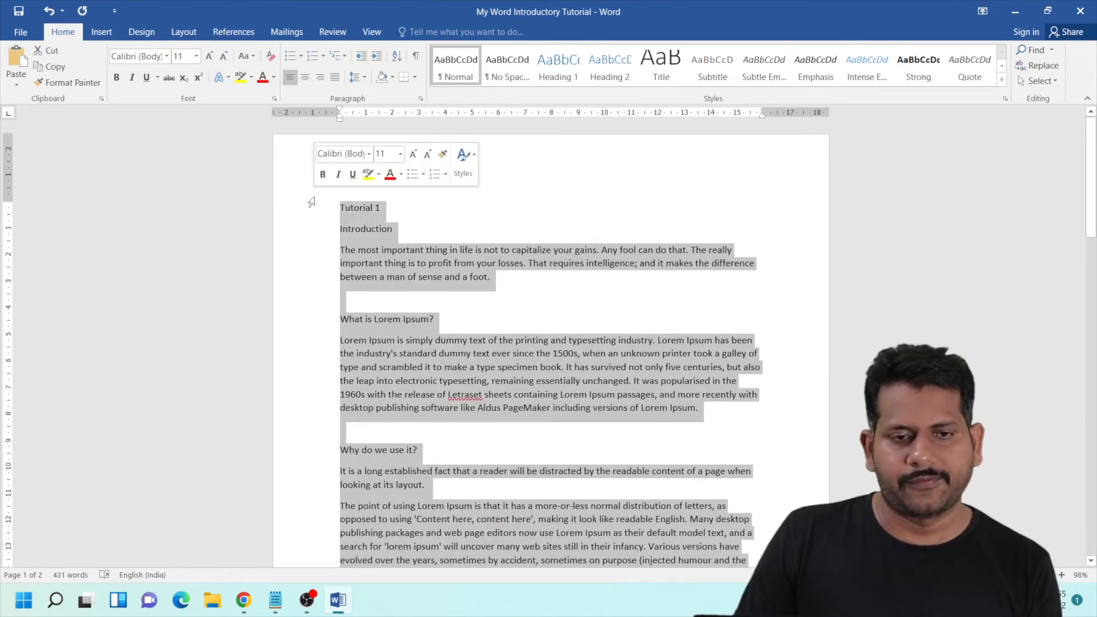
{"action": "left_click", "coordinate": [335, 76]}
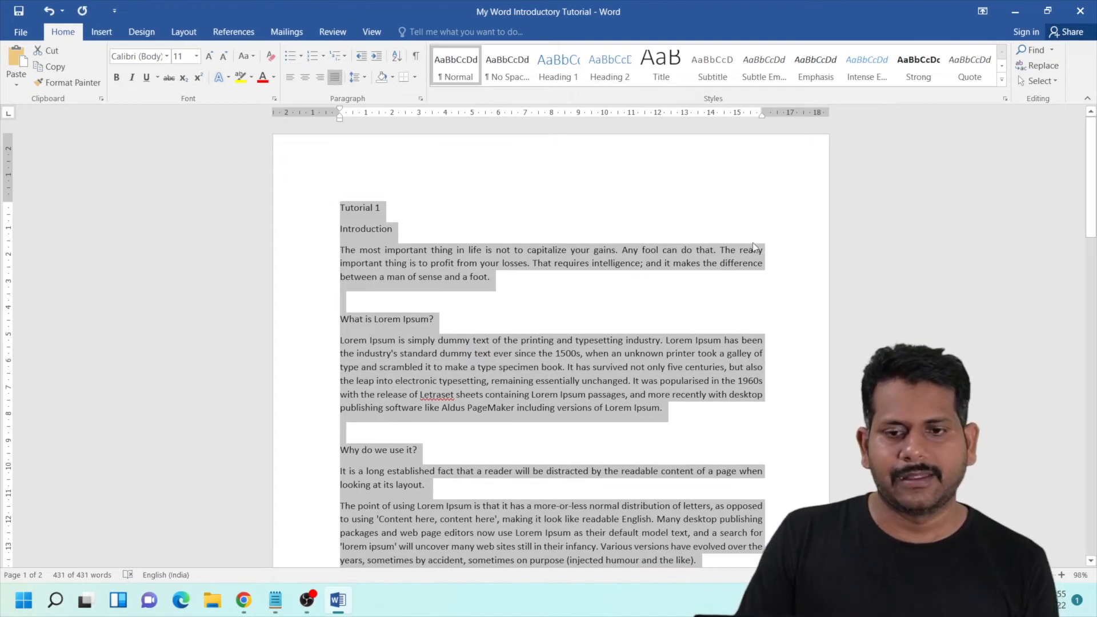
{"action": "left_click", "coordinate": [432, 216]}
Format the "Tutorial 1" title as bold, underlined and centred with a font size of 14
{"action": "left_click", "coordinate": [331, 207]}
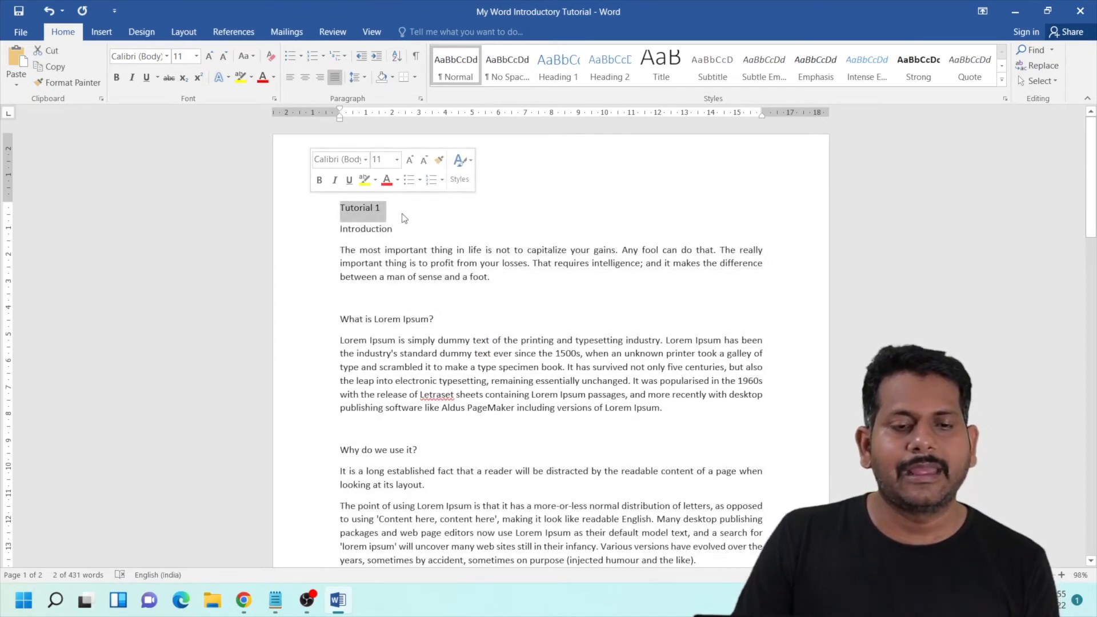
{"action": "left_click", "coordinate": [326, 180]}
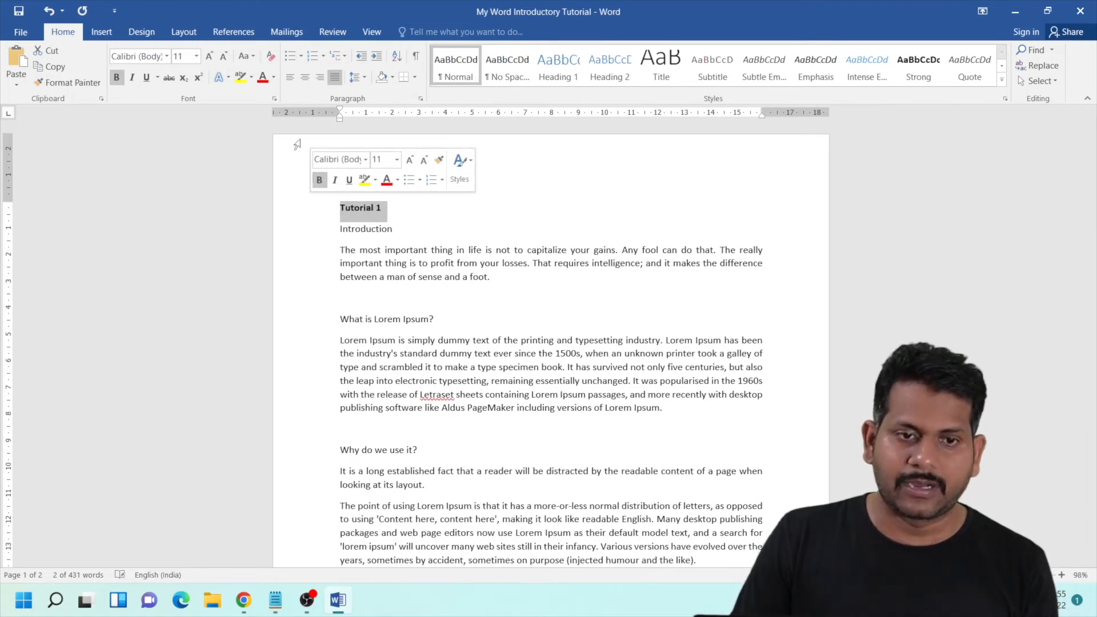
{"action": "left_click", "coordinate": [207, 56]}
{"action": "left_click", "coordinate": [207, 56]}
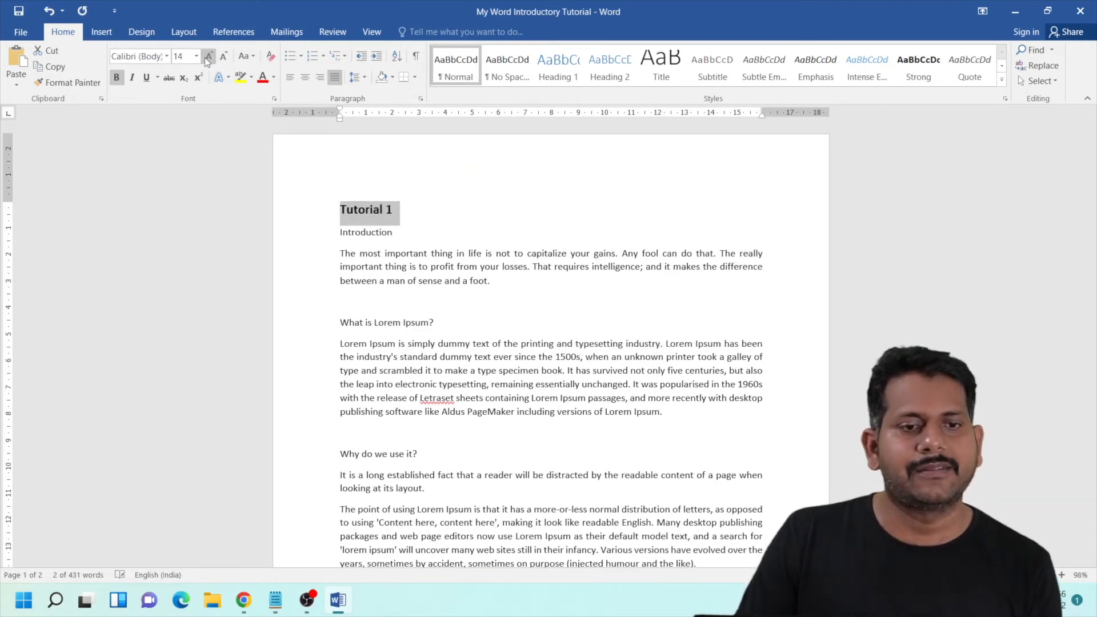
{"action": "left_click", "coordinate": [304, 76]}
{"action": "left_click", "coordinate": [147, 77]}
{"action": "left_click", "coordinate": [611, 218]}
Format the "Introduction" heading as bold and underlined with a font size of 12
{"action": "left_click_drag", "start_coordinate": [399, 234], "coordinate": [340, 233]}
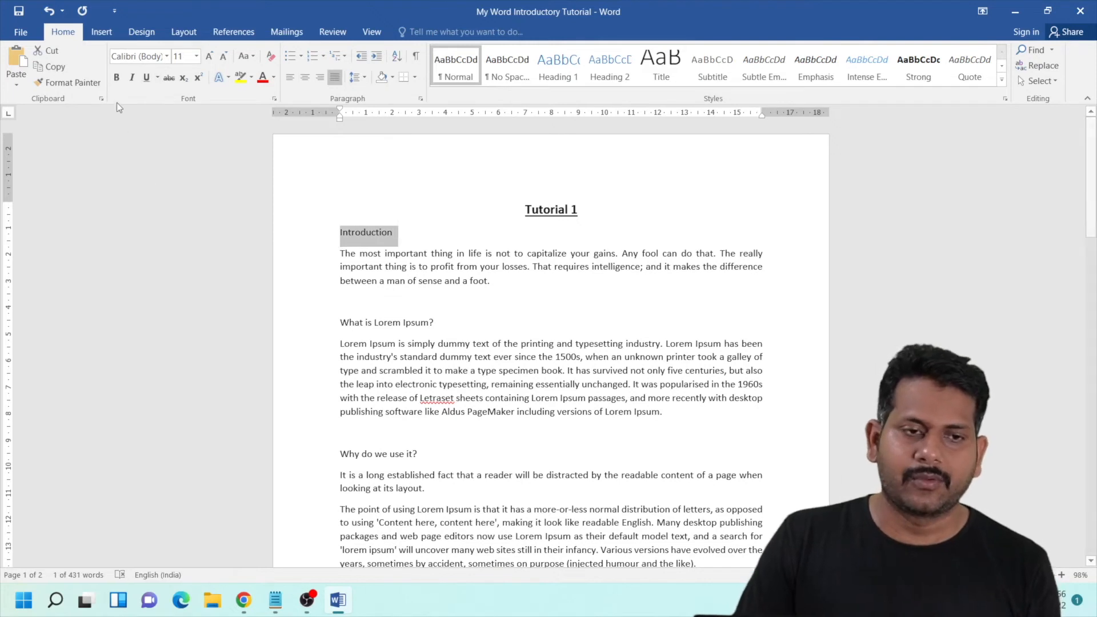
{"action": "left_click", "coordinate": [116, 77]}
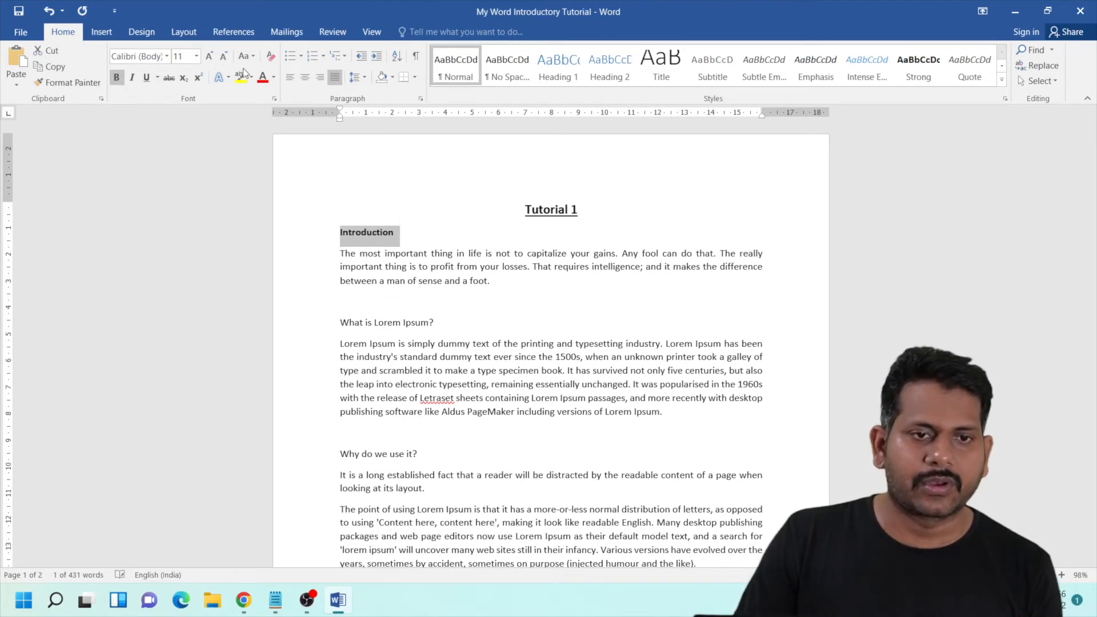
{"action": "left_click", "coordinate": [211, 57]}
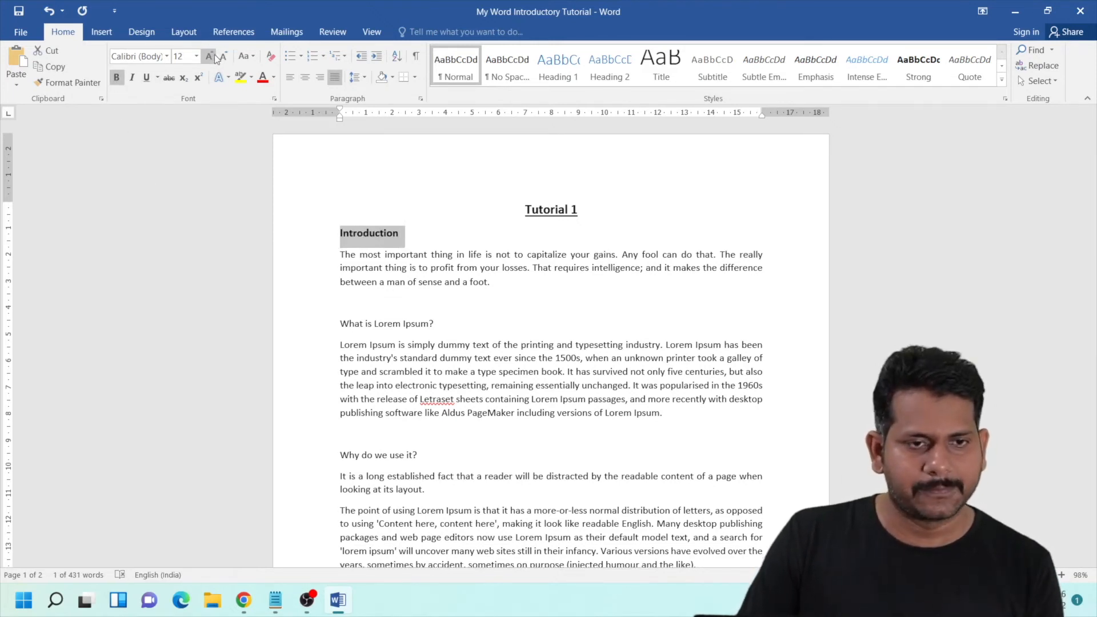
{"action": "left_click", "coordinate": [147, 77]}
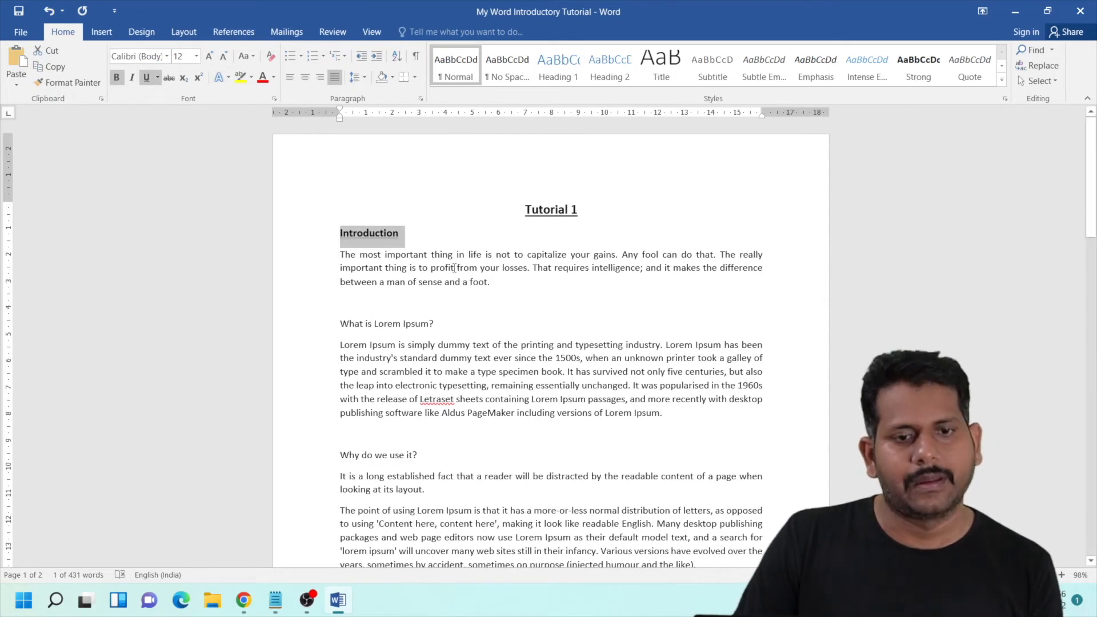
Make the "What is Lorem Ipsum?" heading bold and underlined
{"action": "left_click_drag", "start_coordinate": [438, 324], "coordinate": [339, 324]}
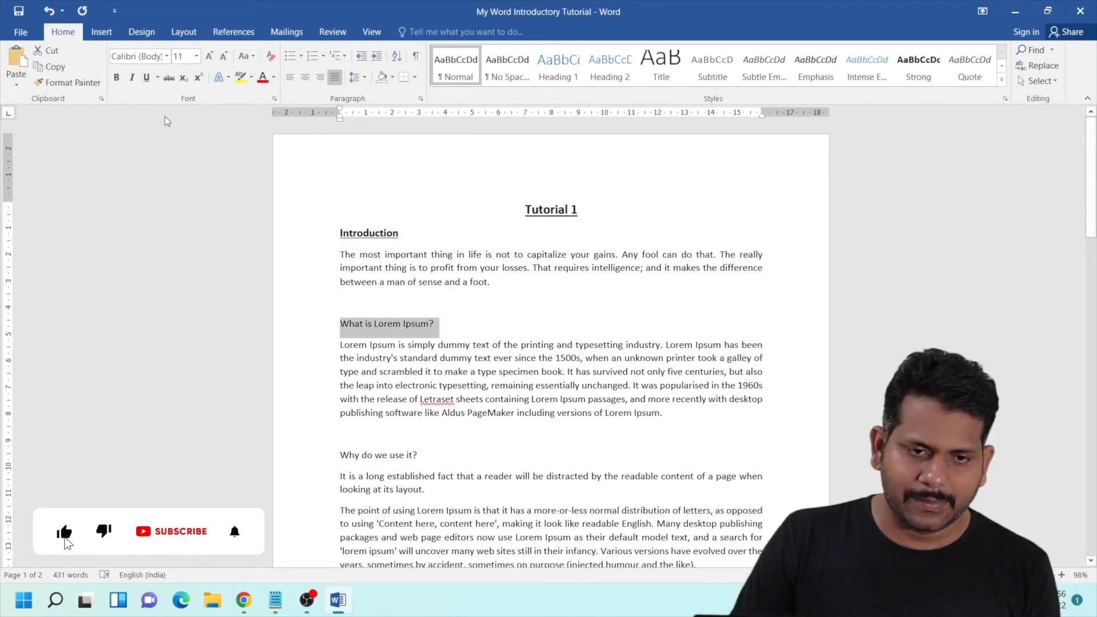
{"action": "left_click", "coordinate": [116, 77]}
{"action": "left_click", "coordinate": [146, 80]}
{"action": "left_click", "coordinate": [457, 327]}
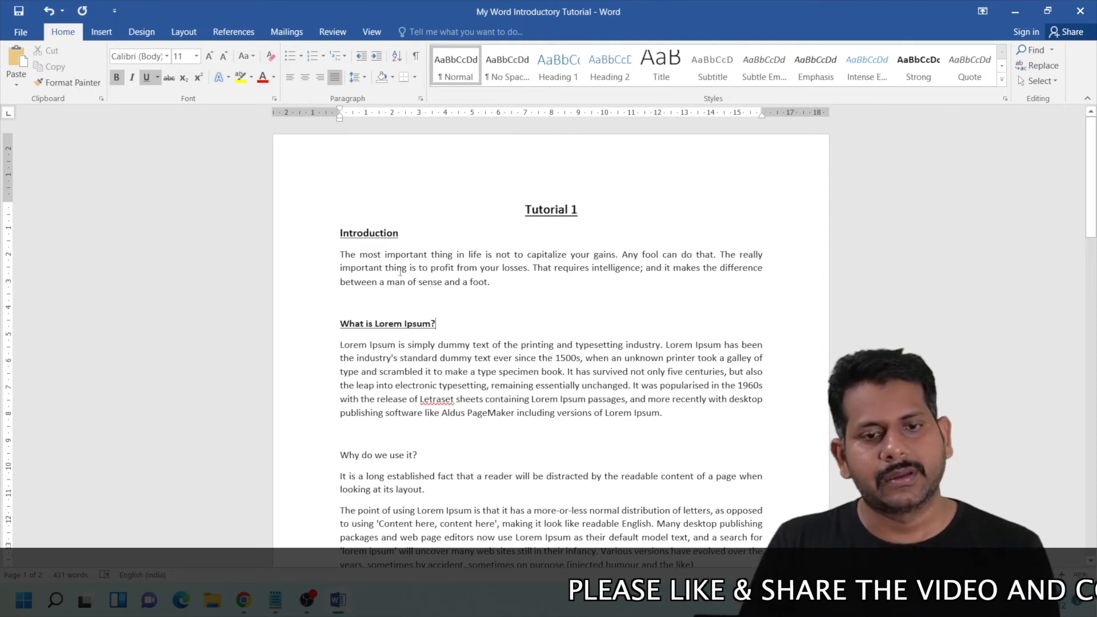
Compare the font formatting of the "Introduction" and "What is Lorem Ipsum?" headings
{"action": "left_click_drag", "start_coordinate": [399, 234], "coordinate": [340, 234]}
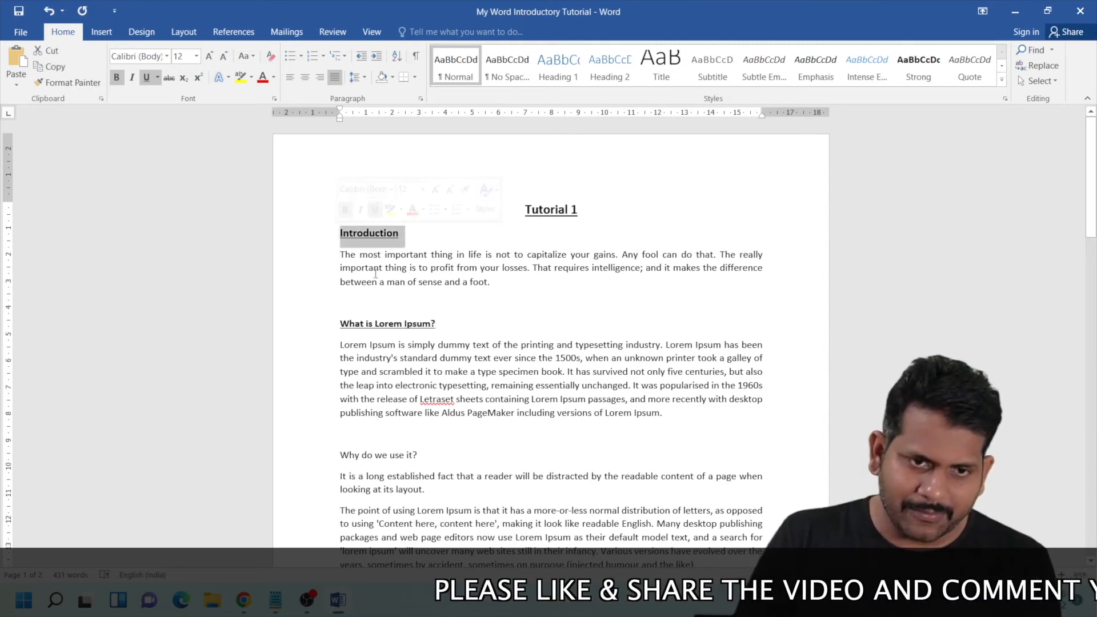
{"action": "left_click_drag", "start_coordinate": [436, 324], "coordinate": [347, 318]}
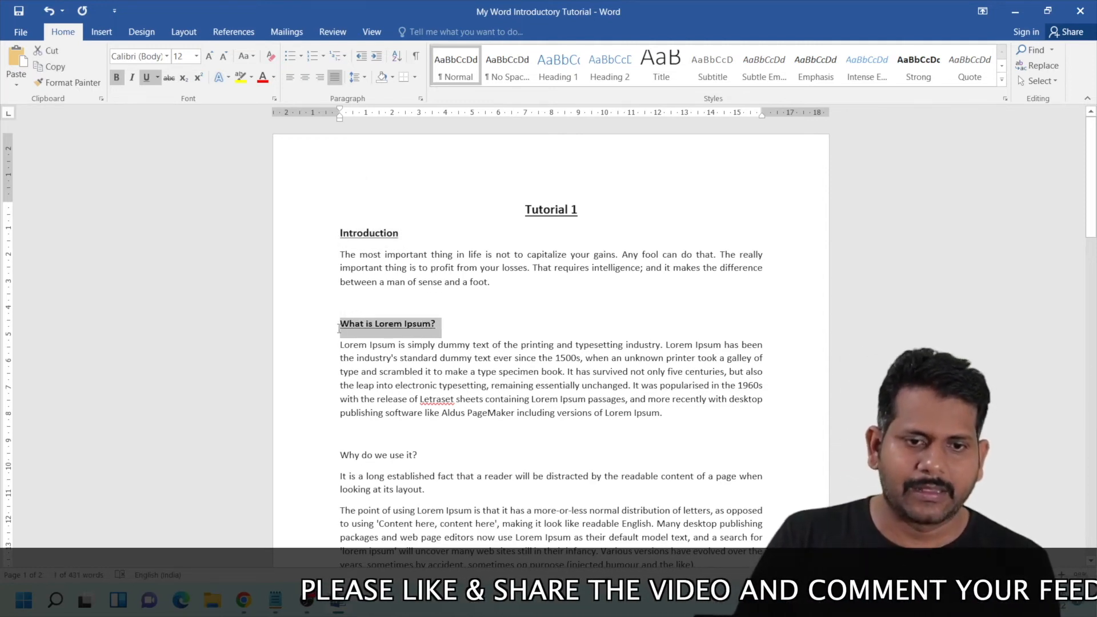
{"action": "left_click", "coordinate": [452, 334]}
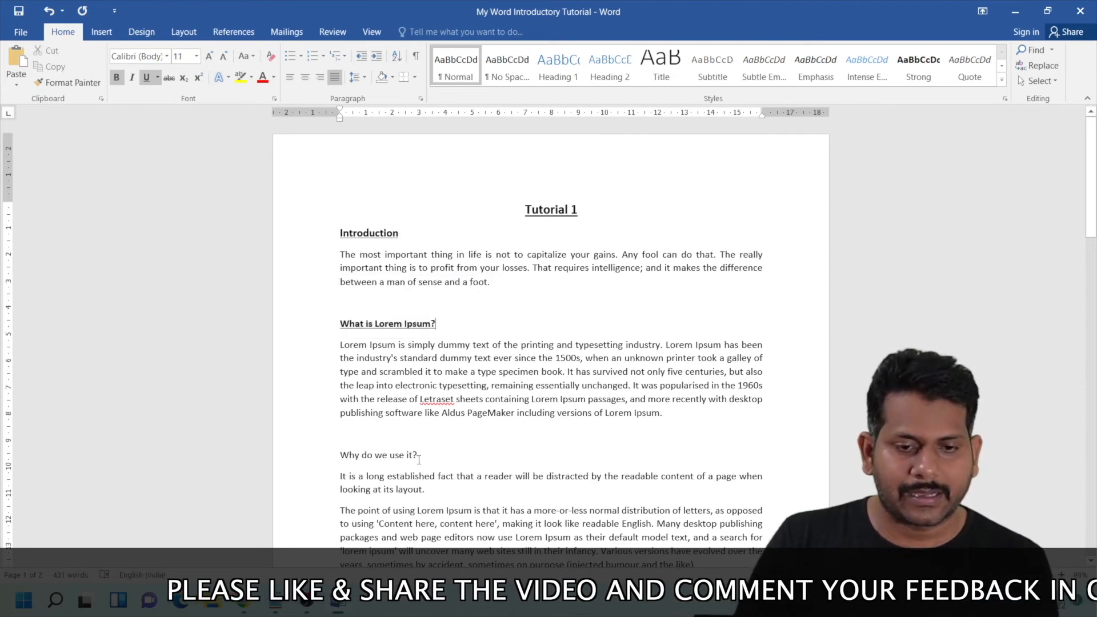
Format the "Why do we use it?" heading as bold and underlined with a font size of 12
{"action": "left_click_drag", "start_coordinate": [422, 456], "coordinate": [333, 457]}
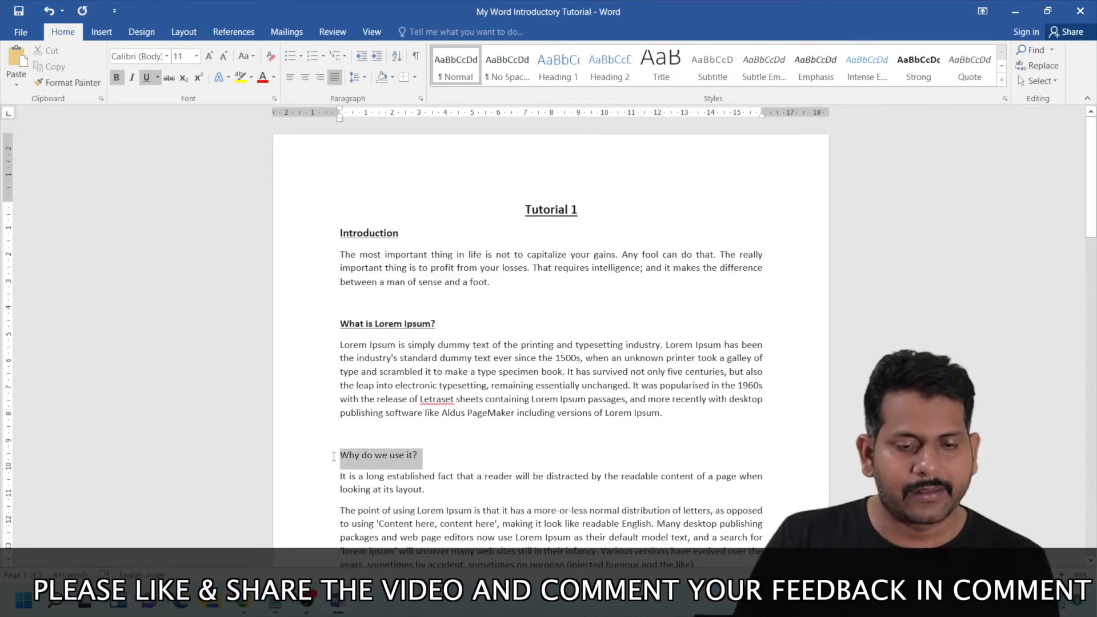
{"action": "left_click", "coordinate": [117, 78]}
{"action": "left_click", "coordinate": [210, 56]}
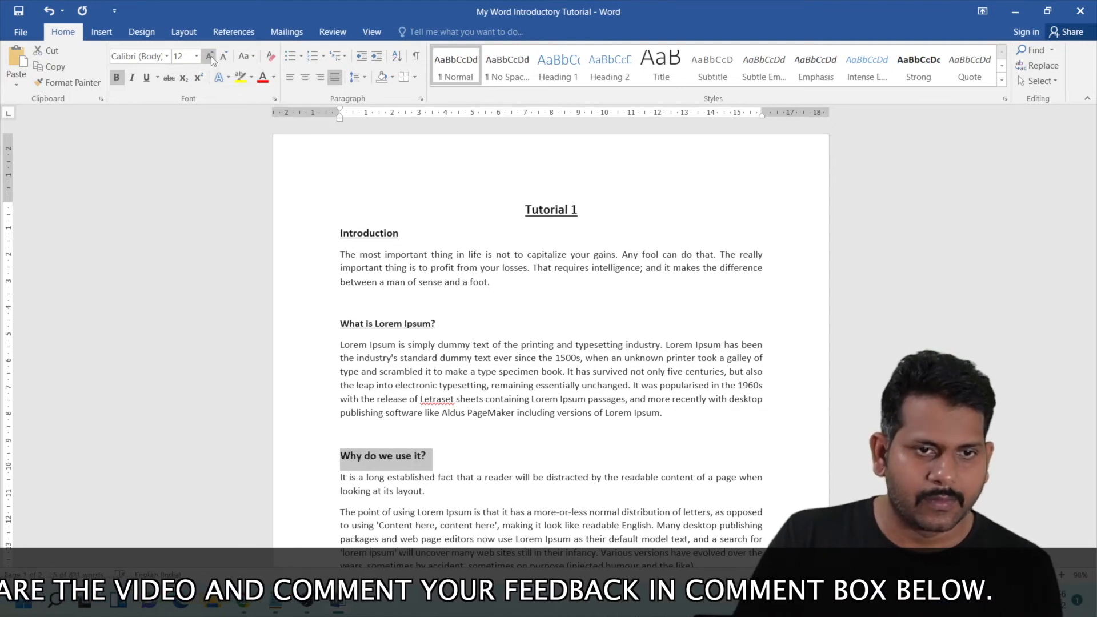
{"action": "left_click", "coordinate": [147, 78]}
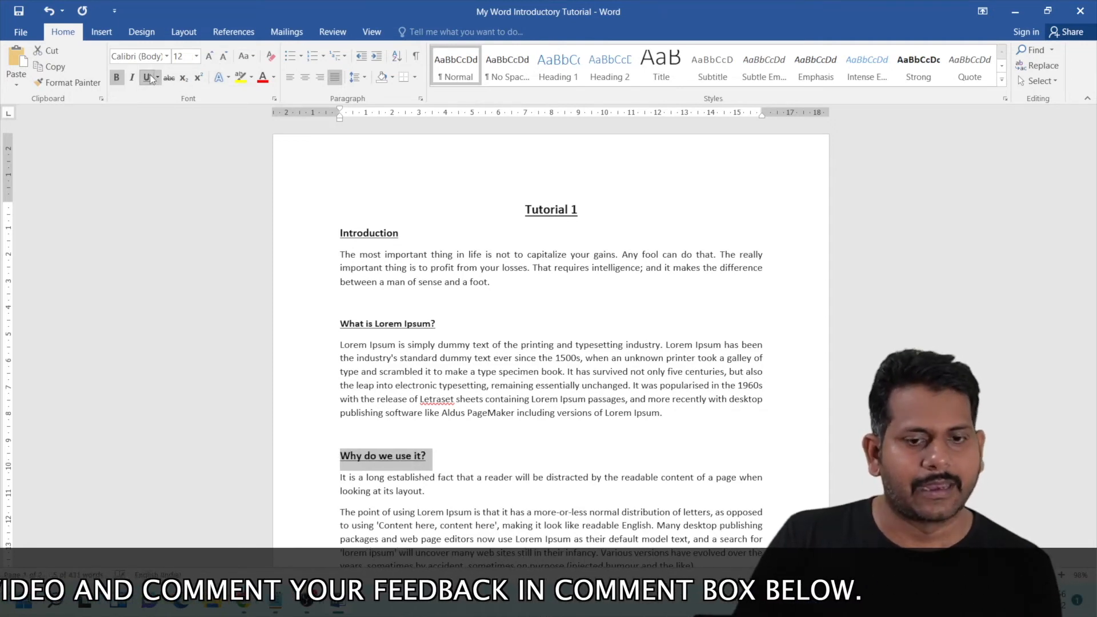
Place the cursor in the "What is Lorem Ipsum?" heading and read the description of the Format Painter without applying it
{"action": "left_click", "coordinate": [419, 324]}
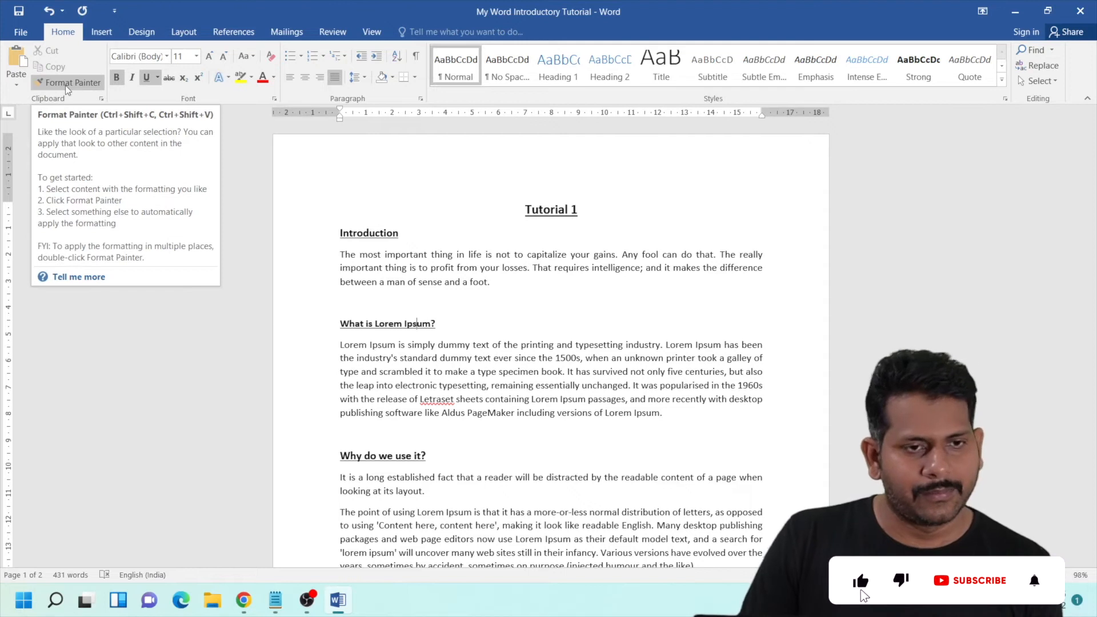
{"action": "left_click", "coordinate": [441, 310]}
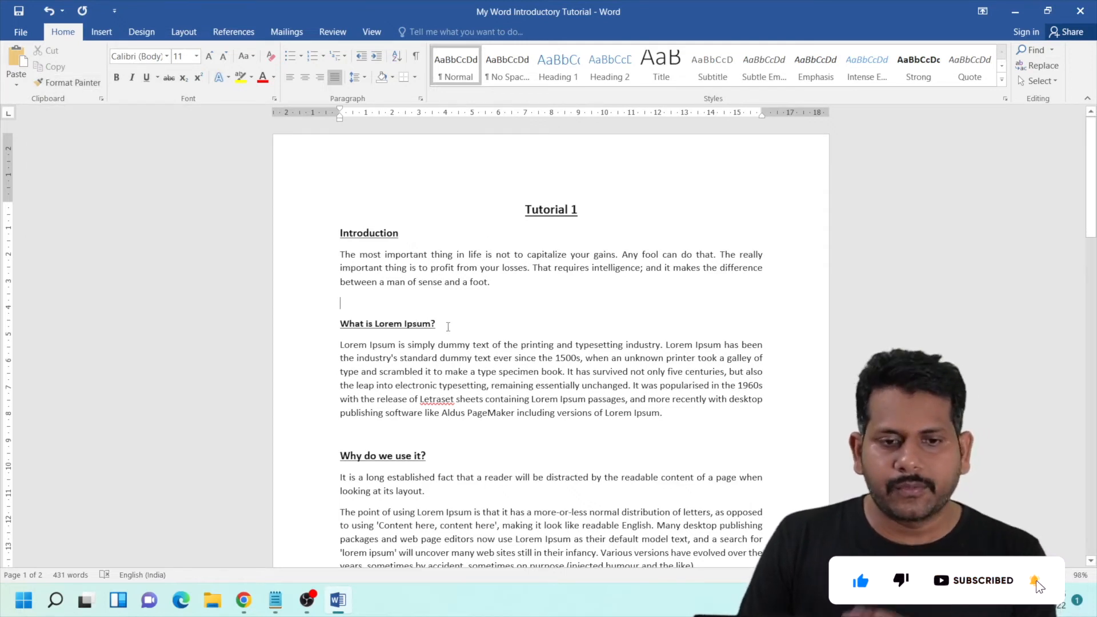
Copy the formatting of the "What is Lorem Ipsum?" heading onto the "Where does it come from?" heading with the Format Painter
{"action": "left_click_drag", "start_coordinate": [436, 324], "coordinate": [346, 327]}
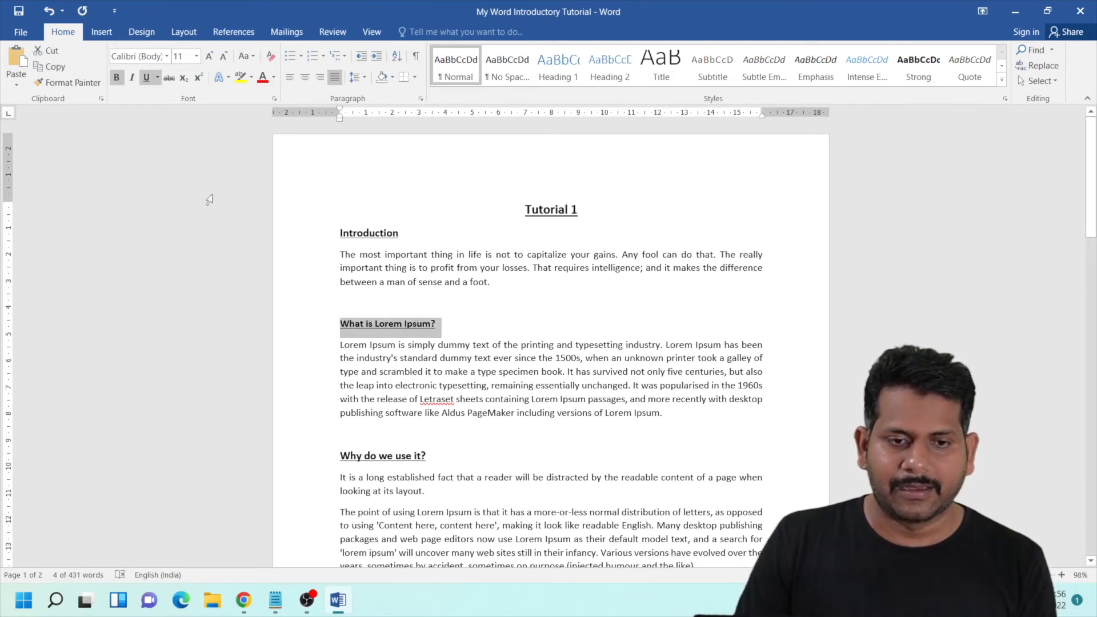
{"action": "left_click", "coordinate": [78, 83]}
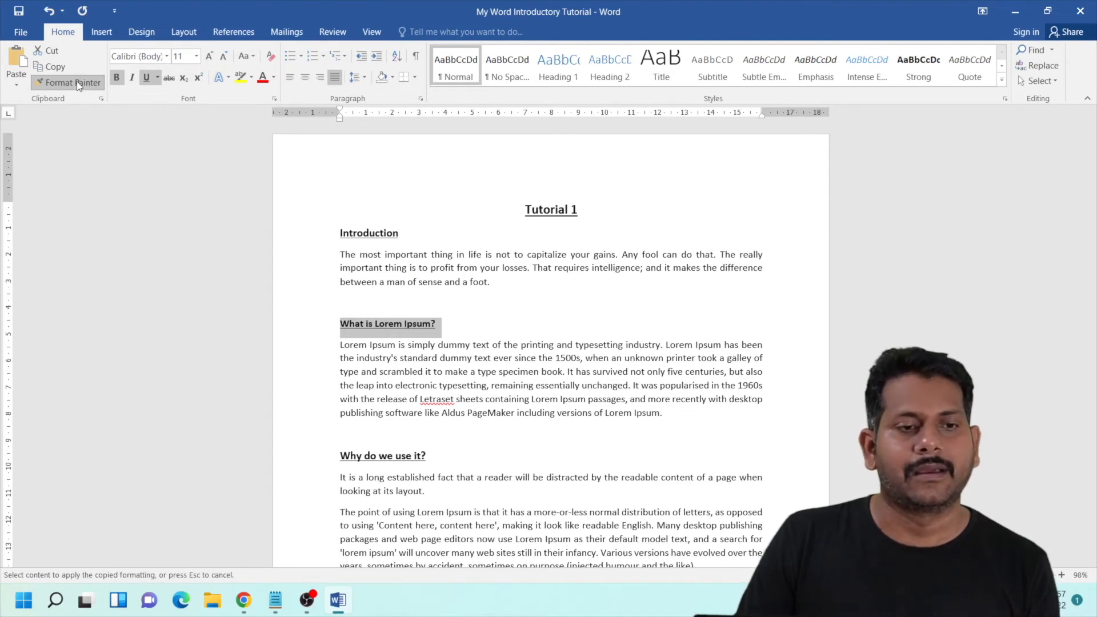
{"action": "scroll", "coordinate": [371, 443], "scroll_direction": "down", "scroll_amount": 3}
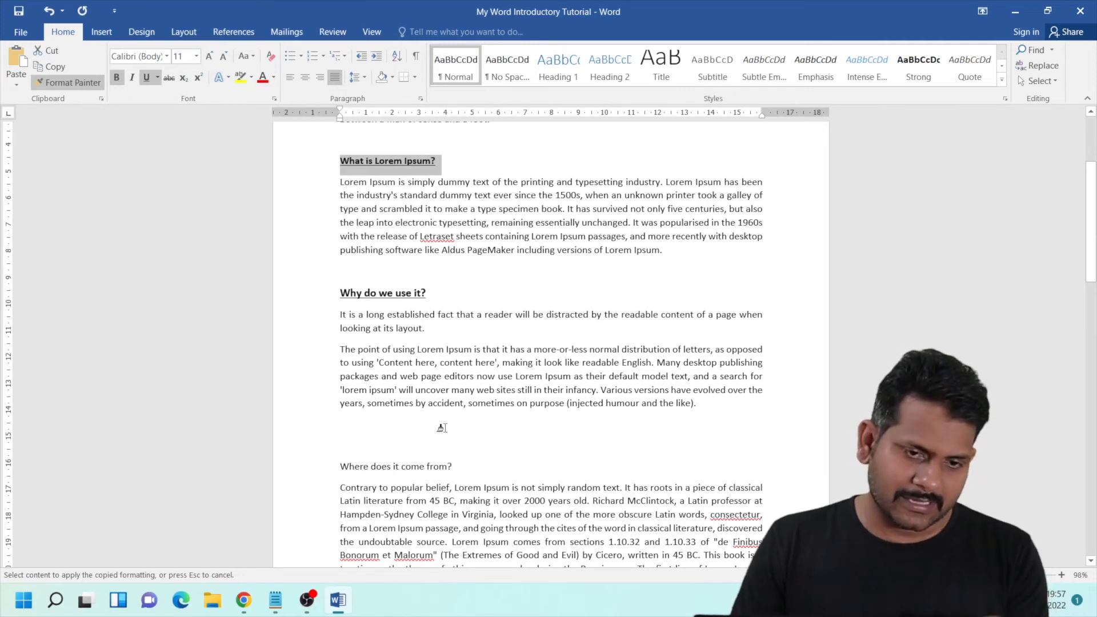
{"action": "scroll", "coordinate": [442, 428], "scroll_direction": "down", "scroll_amount": 1}
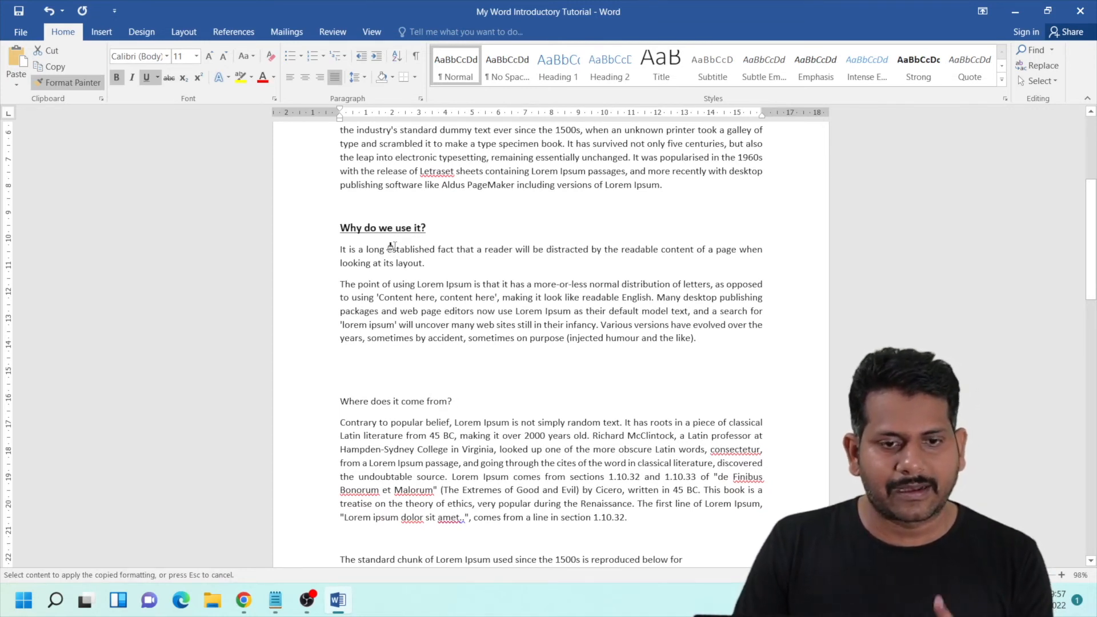
{"action": "mouse_move", "coordinate": [452, 402]}
{"action": "left_mouse_down"}
{"action": "mouse_move", "coordinate": [359, 419]}
{"action": "mouse_move", "coordinate": [340, 403]}
{"action": "left_mouse_up"}
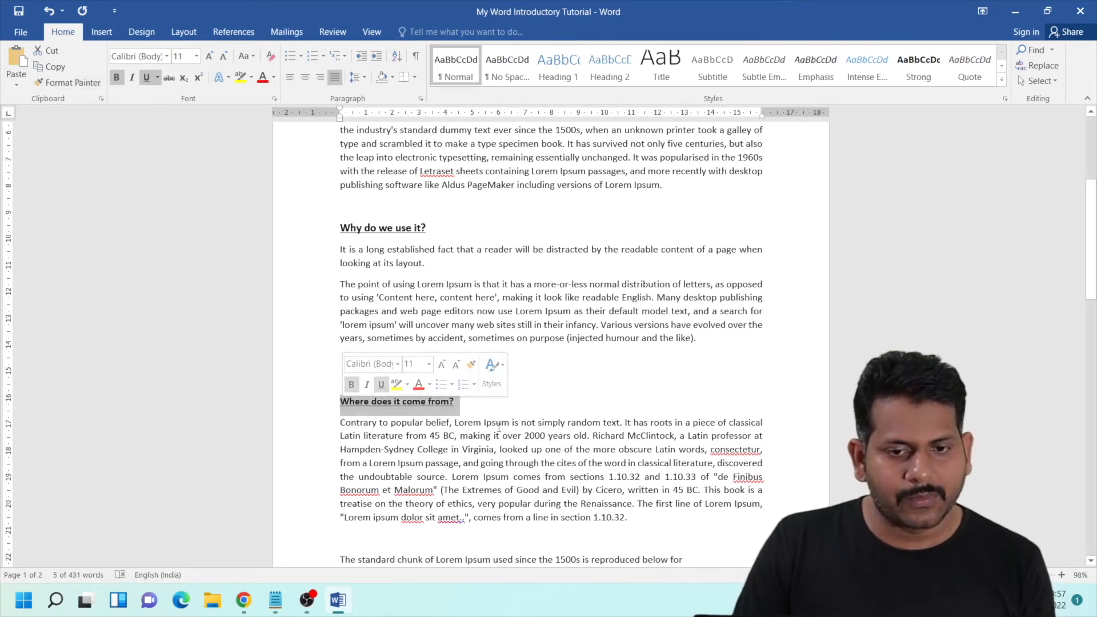
{"action": "scroll", "coordinate": [499, 427], "scroll_direction": "down", "scroll_amount": 3}
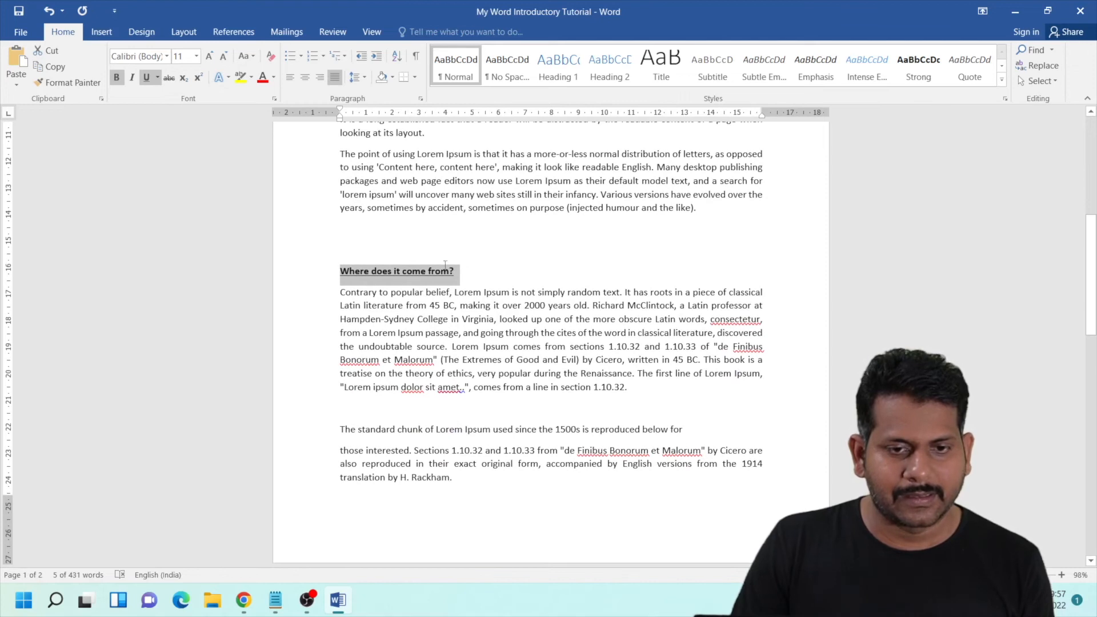
{"action": "left_click", "coordinate": [462, 274]}
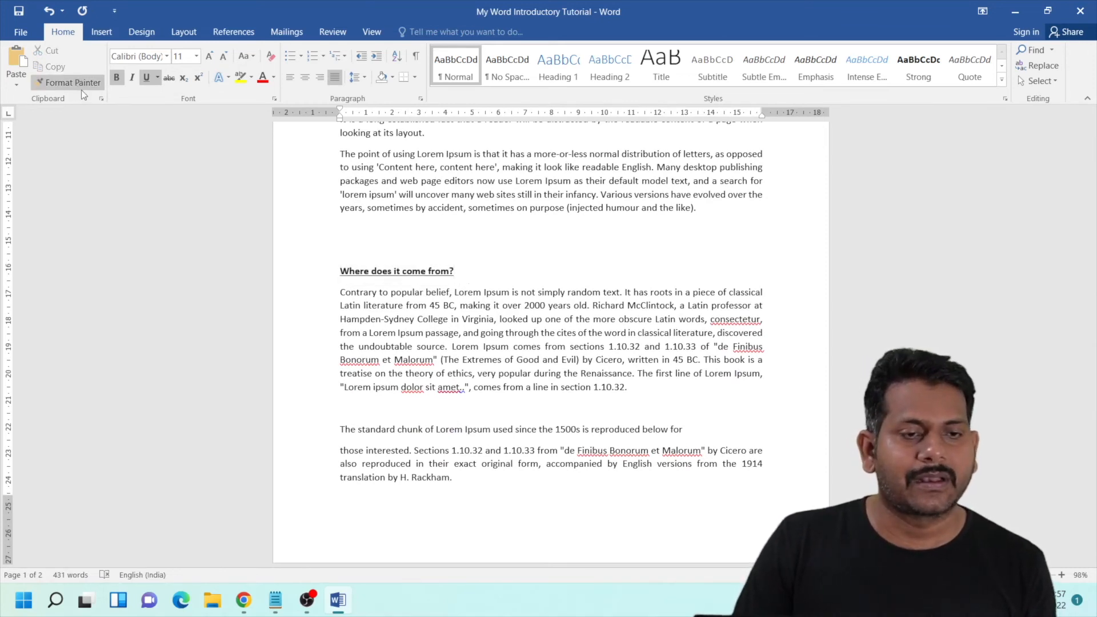
Increase the font size of the two body paragraphs under "Why do we use it?" to 12
{"action": "scroll", "coordinate": [410, 251], "scroll_direction": "up", "scroll_amount": 4}
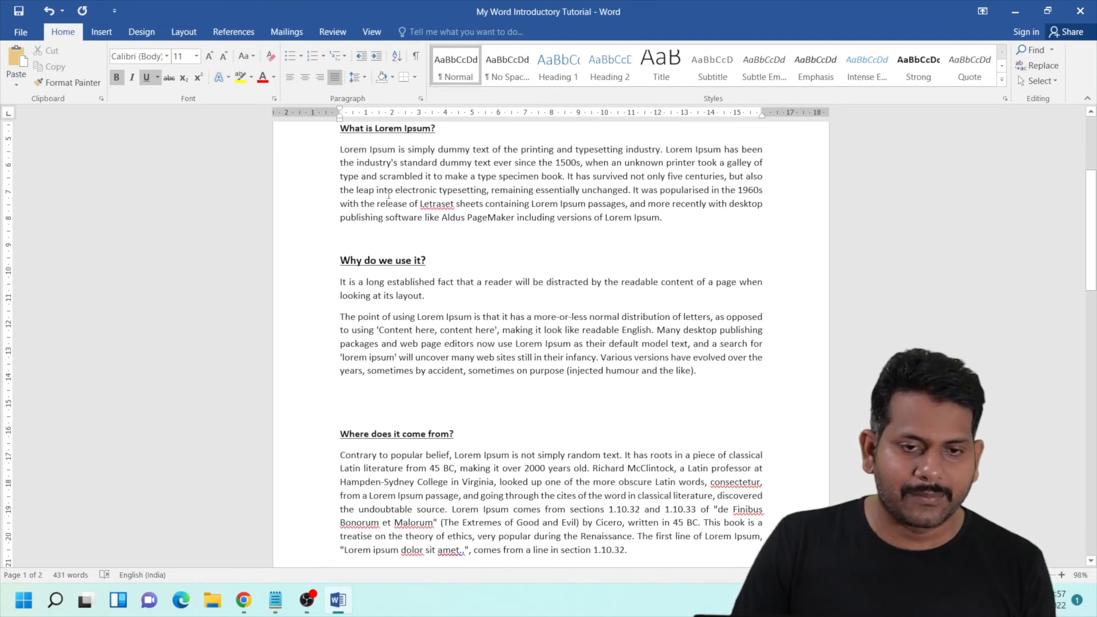
{"action": "left_click", "coordinate": [651, 318]}
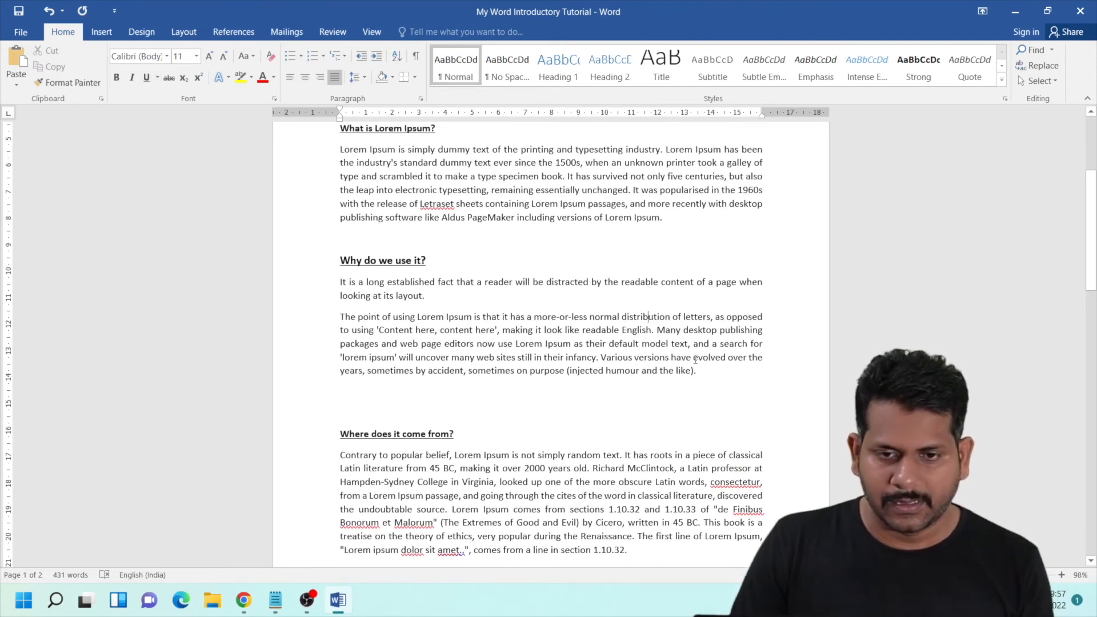
{"action": "left_click_drag", "start_coordinate": [568, 350], "coordinate": [343, 280]}
{"action": "left_click", "coordinate": [211, 57]}
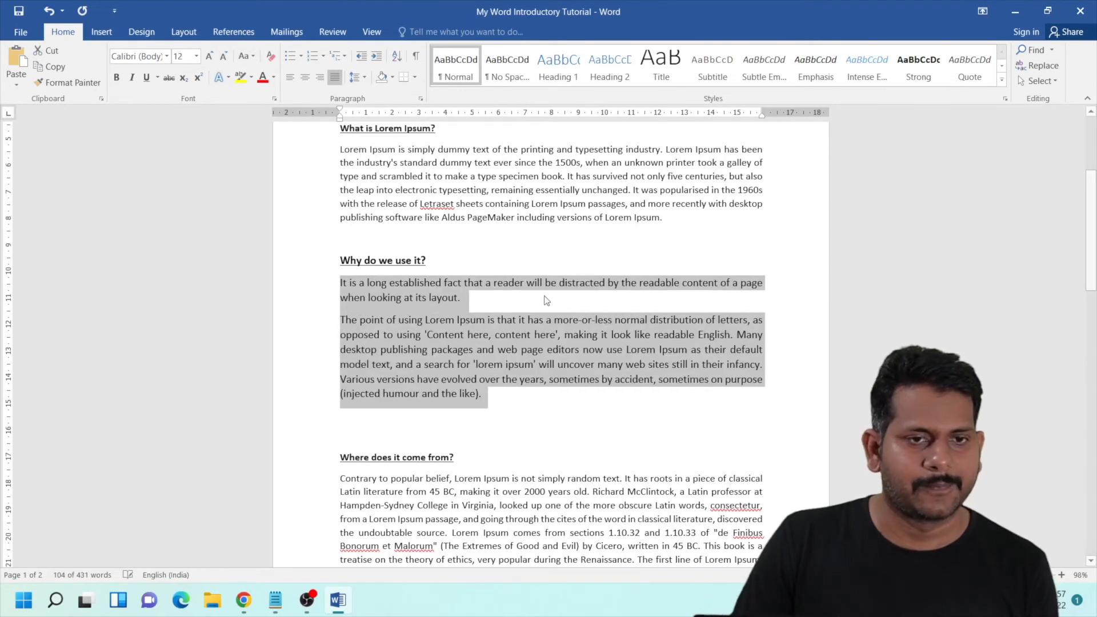
{"action": "left_click", "coordinate": [551, 394]}
Copy the formatting of the "Why do we use it?" body text onto the paragraphs under "Where does it come from?" with the Format Painter
{"action": "scroll", "coordinate": [785, 518], "scroll_direction": "down", "scroll_amount": 3}
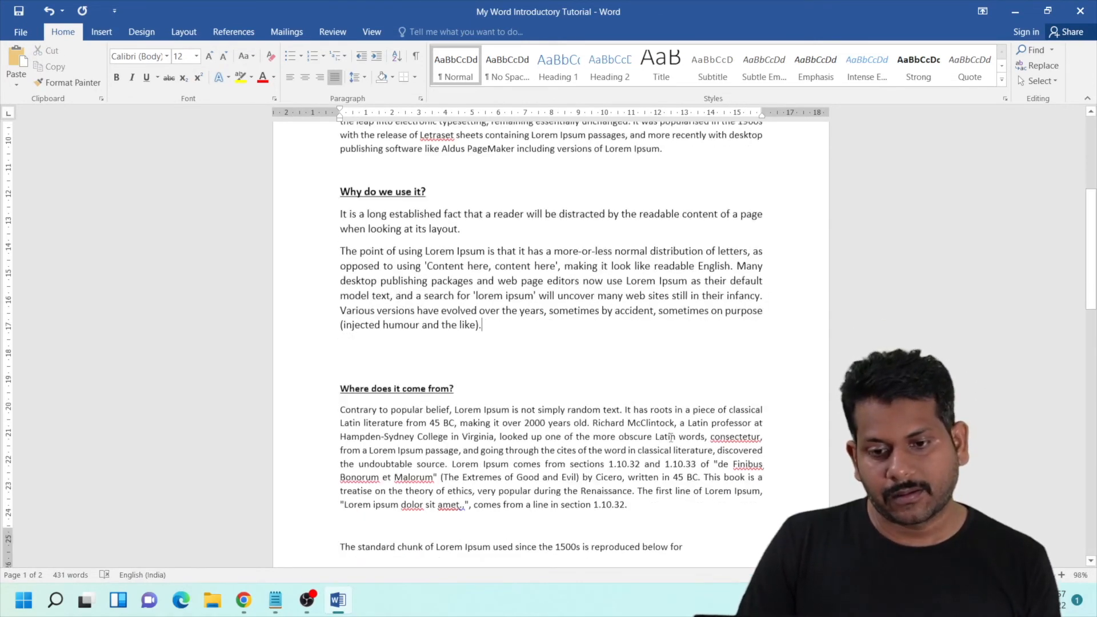
{"action": "scroll", "coordinate": [528, 383], "scroll_direction": "up", "scroll_amount": 2}
{"action": "mouse_move", "coordinate": [522, 373]}
{"action": "left_mouse_down"}
{"action": "mouse_move", "coordinate": [477, 362]}
{"action": "mouse_move", "coordinate": [333, 251]}
{"action": "left_mouse_up"}
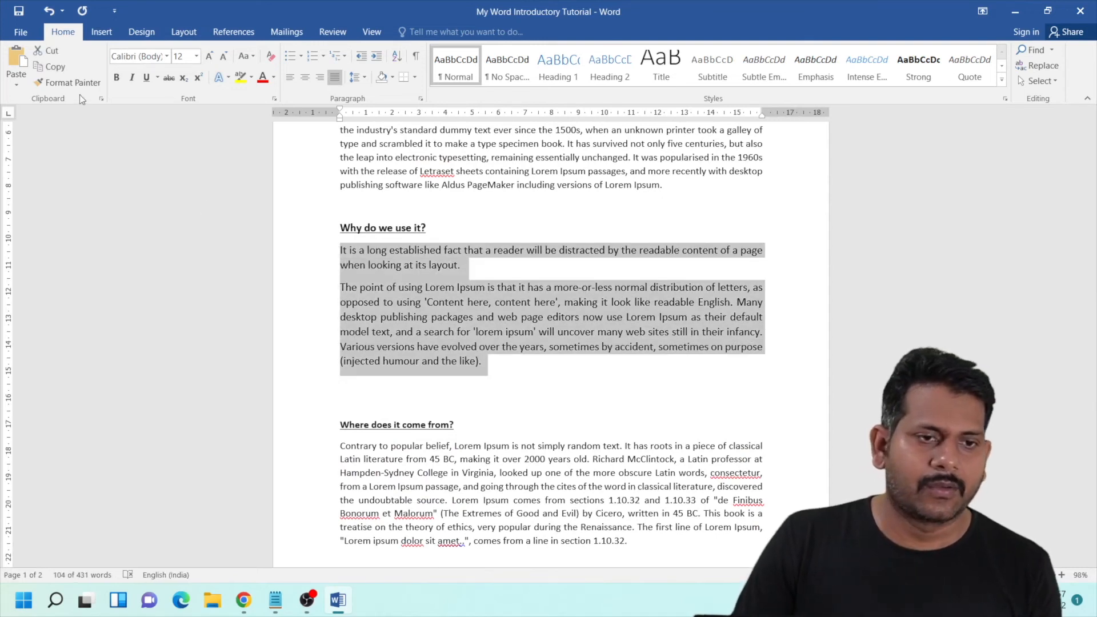
{"action": "left_click", "coordinate": [68, 83]}
{"action": "scroll", "coordinate": [621, 391], "scroll_direction": "down", "scroll_amount": 4}
{"action": "scroll", "coordinate": [621, 391], "scroll_direction": "down", "scroll_amount": 1}
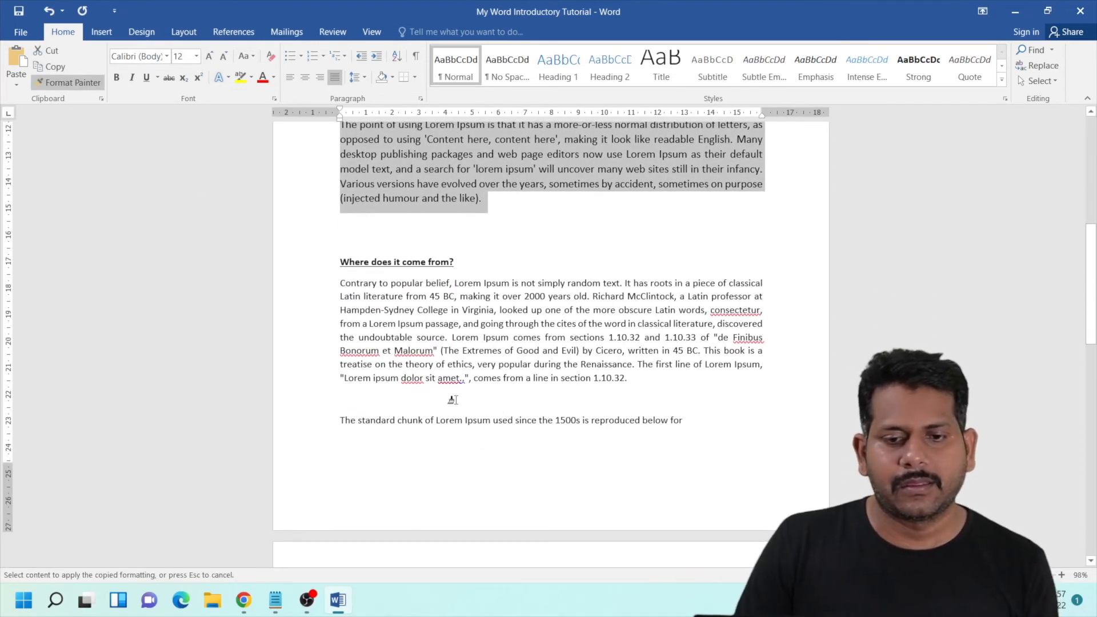
{"action": "mouse_move", "coordinate": [333, 284]}
{"action": "left_mouse_down"}
{"action": "mouse_move", "coordinate": [453, 371]}
{"action": "mouse_move", "coordinate": [667, 456]}
{"action": "mouse_move", "coordinate": [703, 451]}
{"action": "left_mouse_up"}
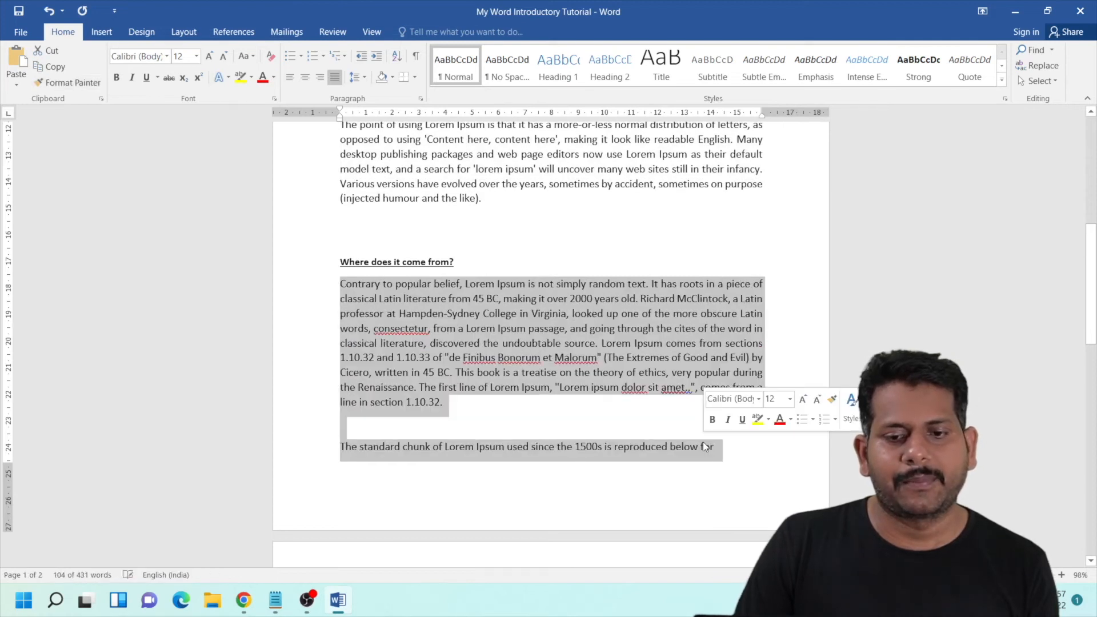
{"action": "left_click", "coordinate": [616, 496]}
Turn the body paragraph under "What is Lorem Ipsum?" into a numbered list
{"action": "scroll", "coordinate": [616, 497], "scroll_direction": "up", "scroll_amount": 5}
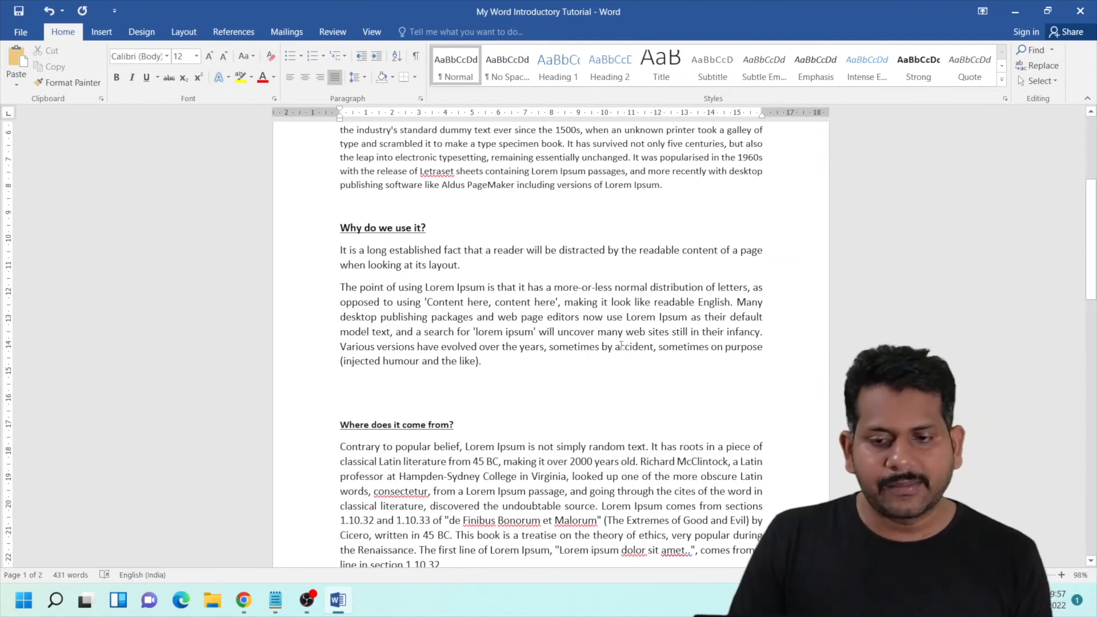
{"action": "scroll", "coordinate": [646, 292], "scroll_direction": "up", "scroll_amount": 8}
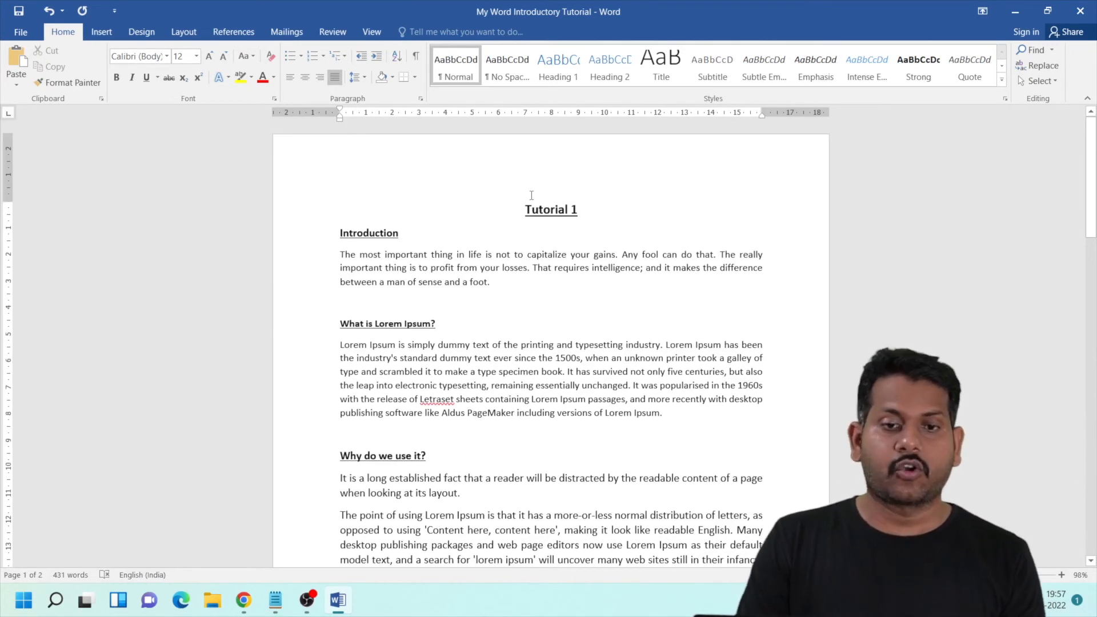
{"action": "scroll", "coordinate": [474, 303], "scroll_direction": "down", "scroll_amount": 12}
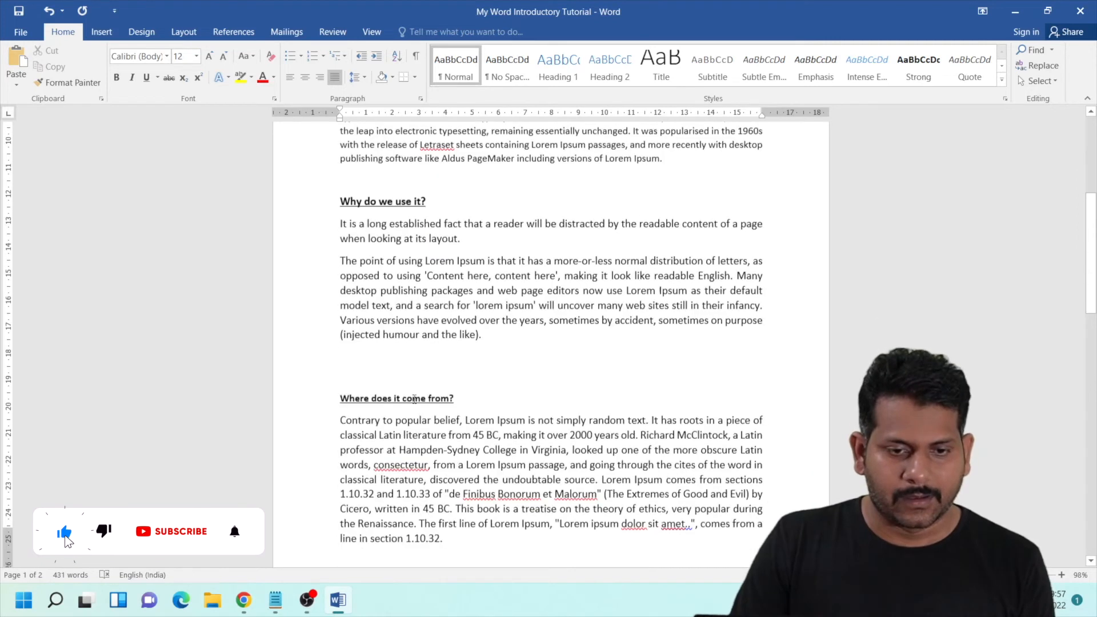
{"action": "scroll", "coordinate": [435, 322], "scroll_direction": "down", "scroll_amount": 12}
{"action": "scroll", "coordinate": [534, 398], "scroll_direction": "up", "scroll_amount": 20}
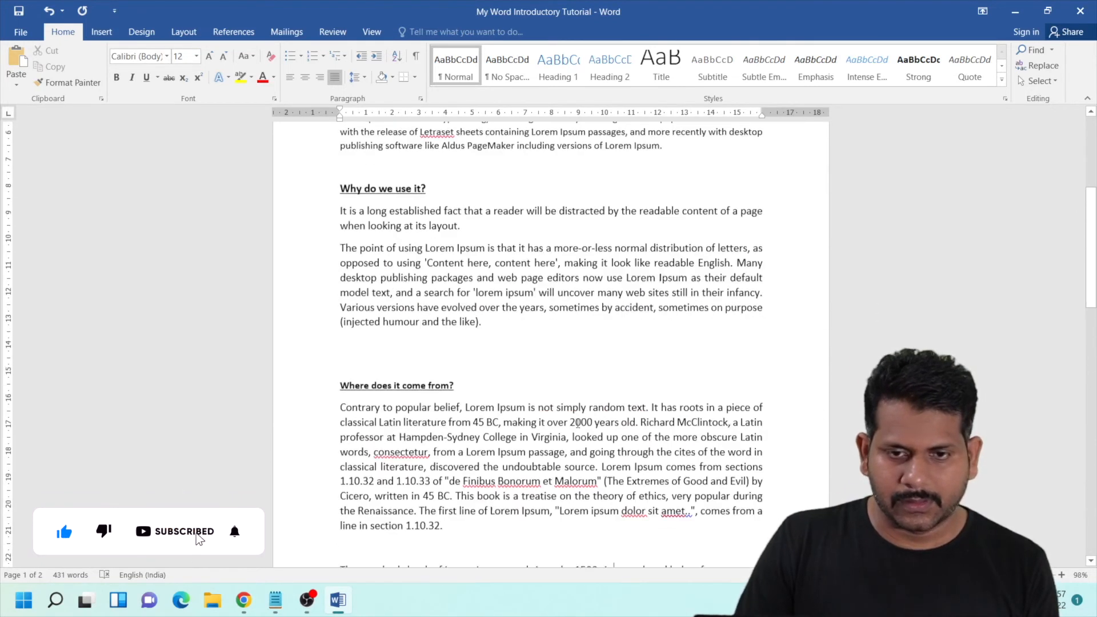
{"action": "scroll", "coordinate": [304, 317], "scroll_direction": "up", "scroll_amount": 1}
{"action": "left_click_drag", "start_coordinate": [679, 414], "coordinate": [340, 346]}
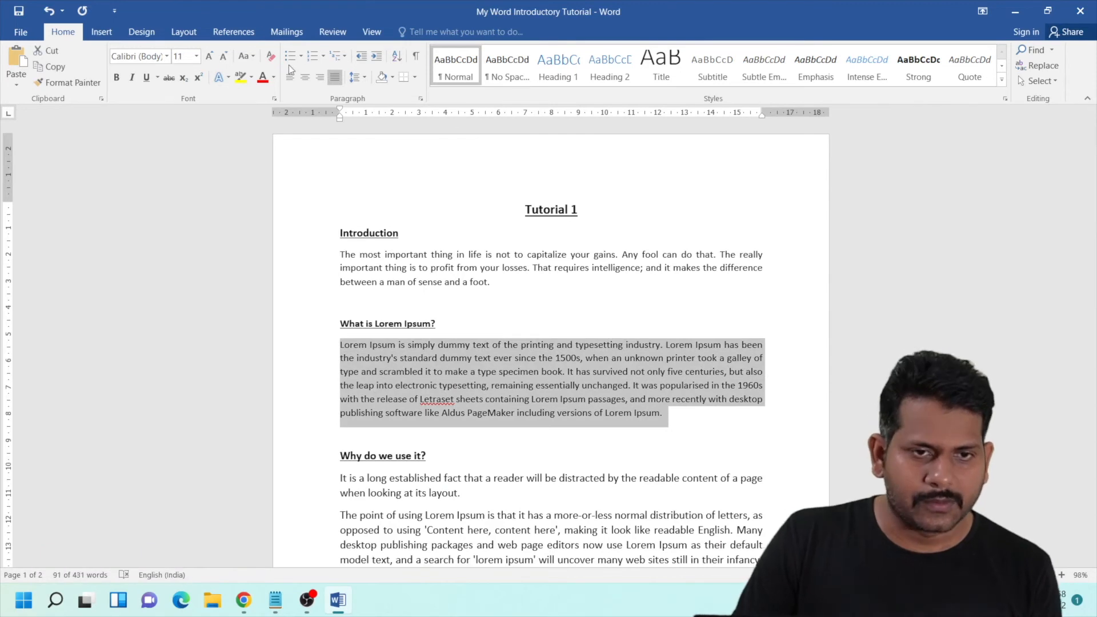
{"action": "left_click", "coordinate": [316, 57]}
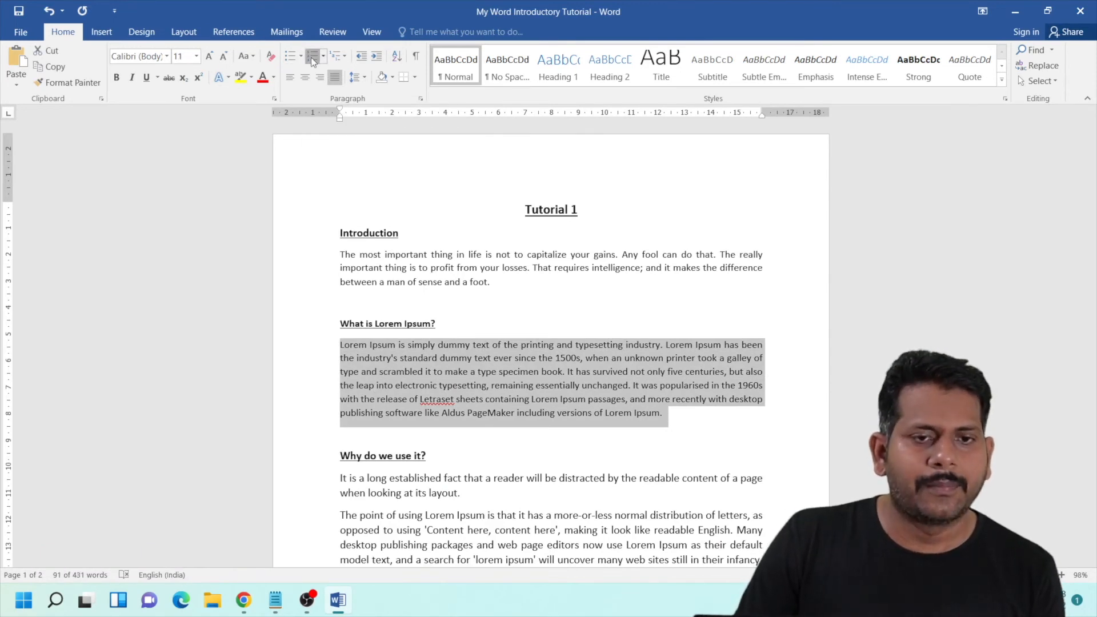
Split the numbered paragraph under "What is Lorem Ipsum?" into four list items, one for each sentence
{"action": "left_click", "coordinate": [560, 372]}
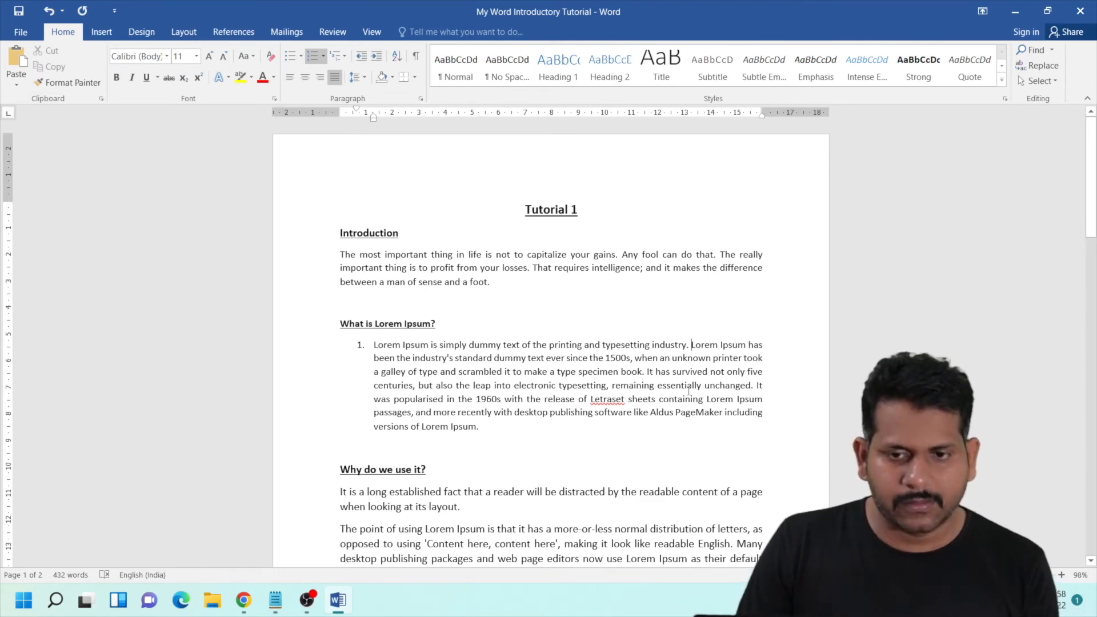
{"action": "key", "text": "Return"}
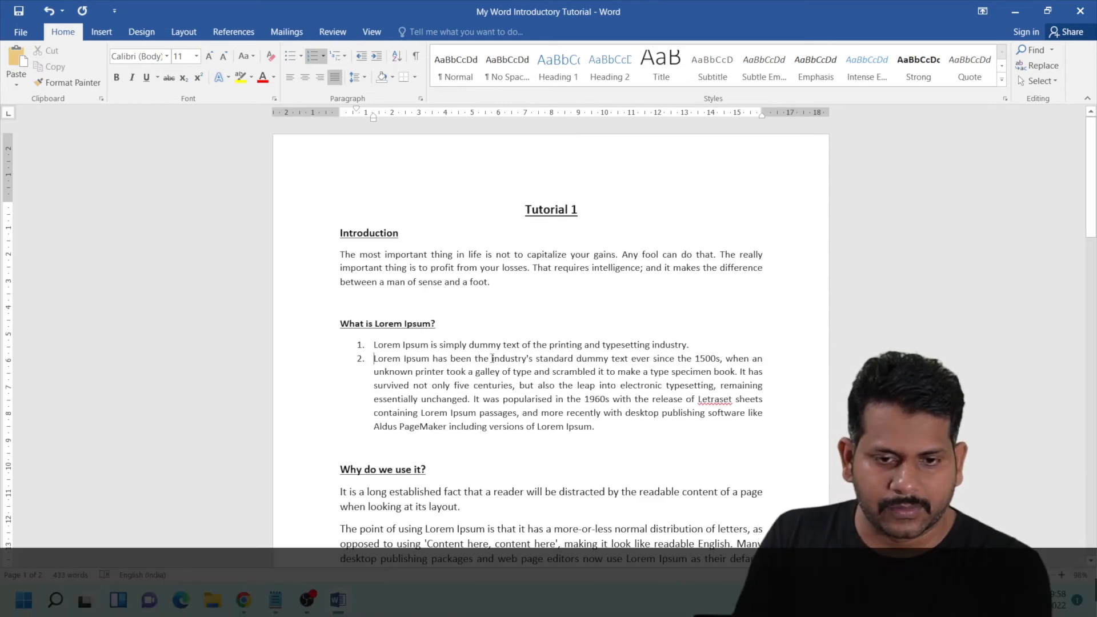
{"action": "left_click", "coordinate": [740, 372]}
{"action": "key", "text": "Return"}
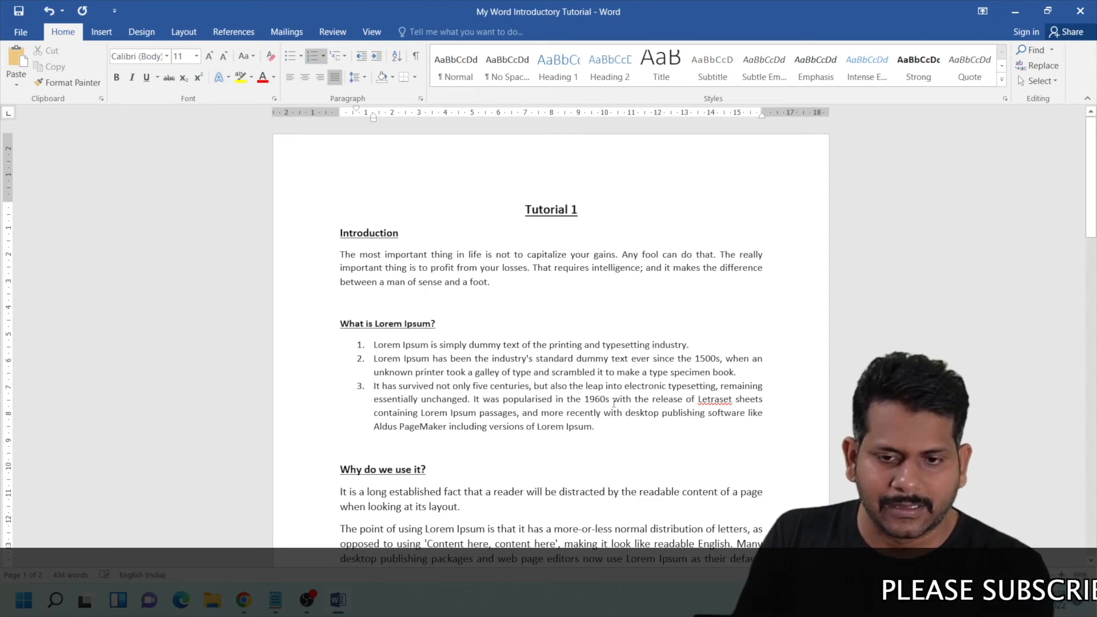
{"action": "left_click", "coordinate": [472, 399]}
{"action": "key", "text": "Return"}
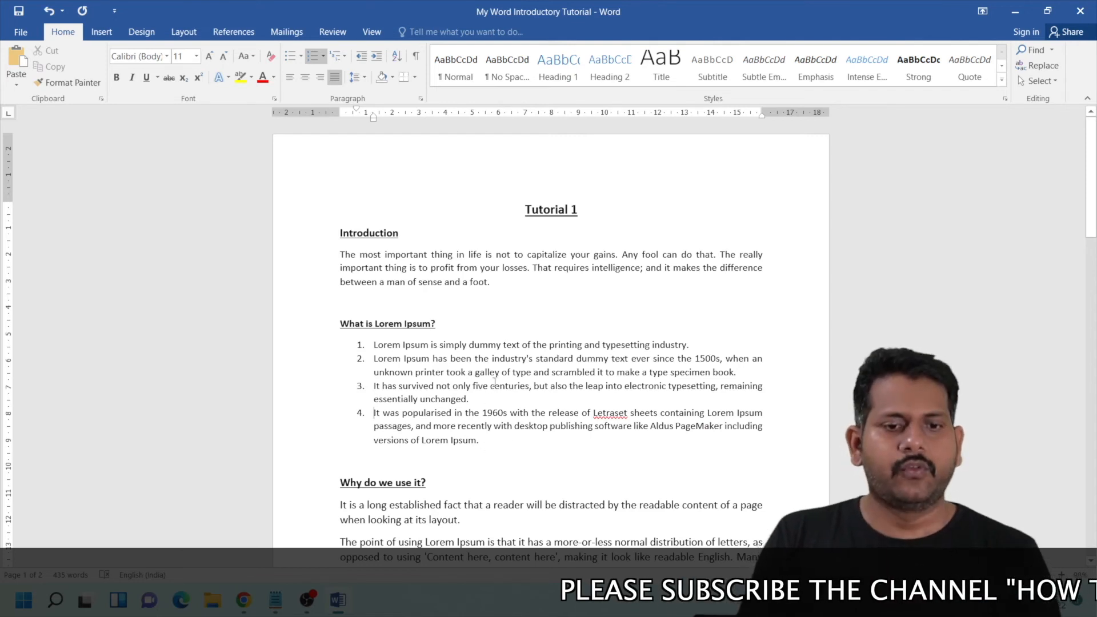
Turn the paragraphs under "Why do we use it?" into a bulleted list with check marks
{"action": "scroll", "coordinate": [493, 436], "scroll_direction": "down", "scroll_amount": 3}
{"action": "scroll", "coordinate": [501, 394], "scroll_direction": "down", "scroll_amount": 3}
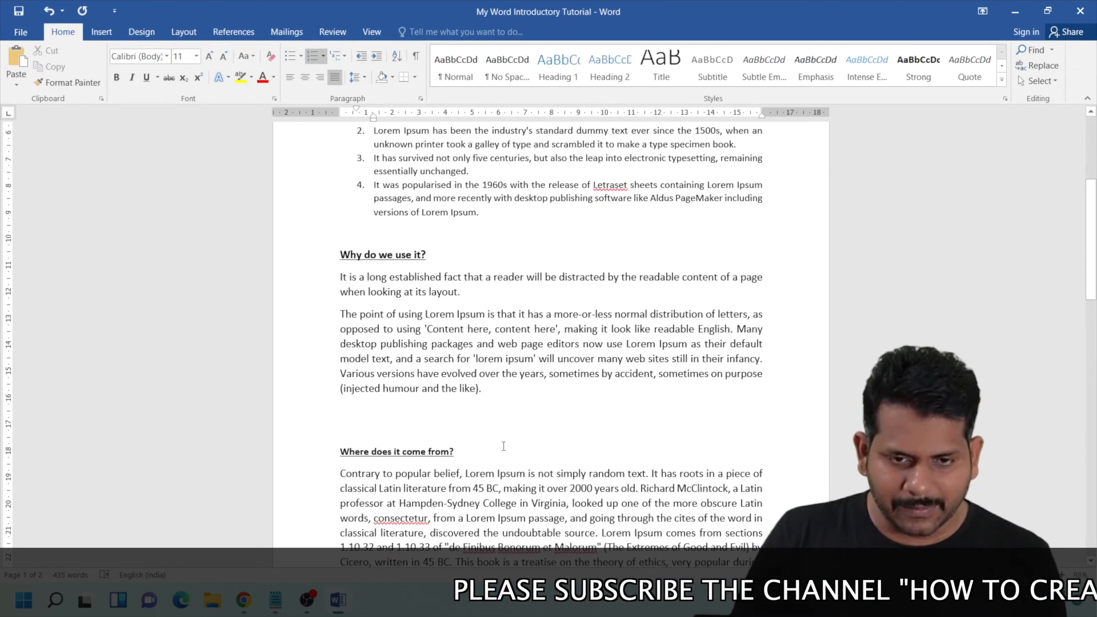
{"action": "left_click_drag", "start_coordinate": [345, 417], "coordinate": [323, 275]}
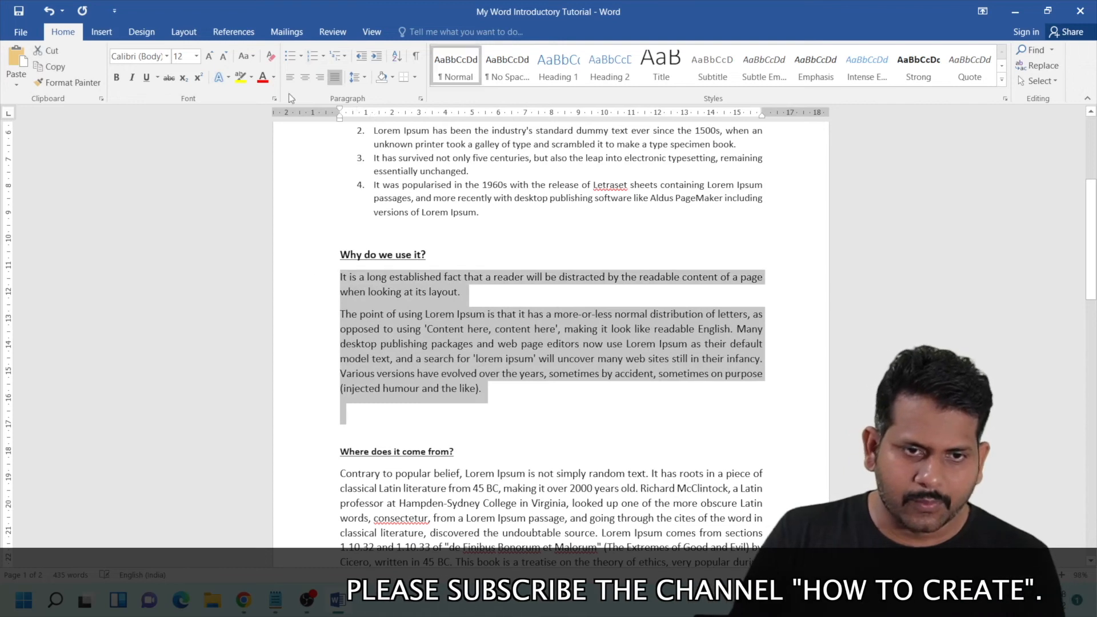
{"action": "left_click", "coordinate": [290, 56]}
{"action": "left_click", "coordinate": [375, 368]}
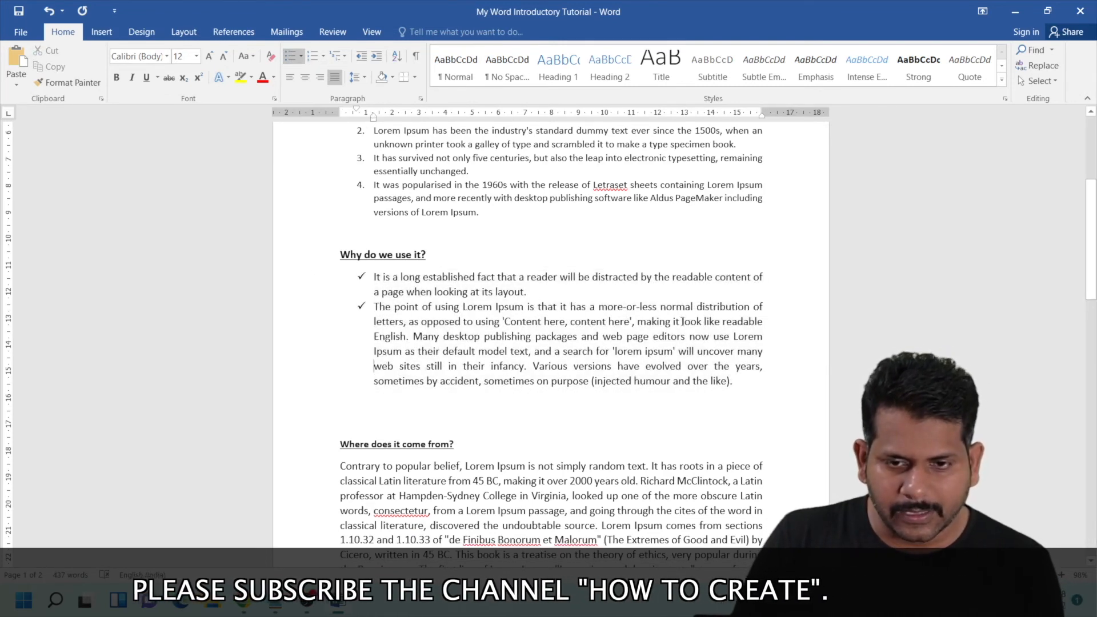
Split the second check-mark bullet into three, starting new bullets at "Many desktop publishing packages" and "Various versions have evolved"
{"action": "left_click", "coordinate": [413, 337]}
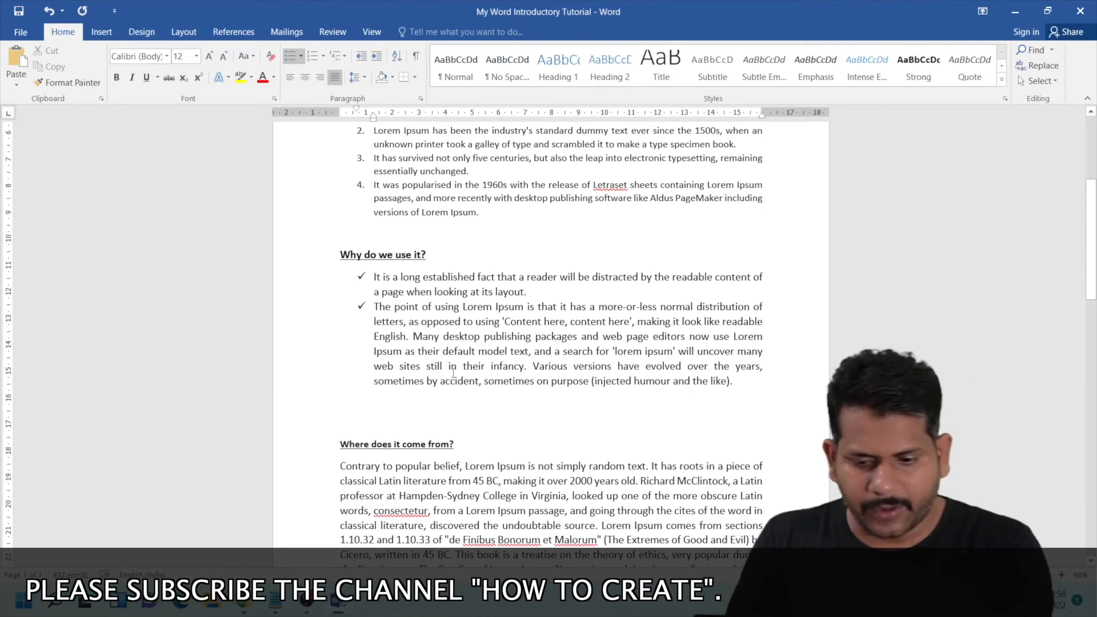
{"action": "key", "text": "Return"}
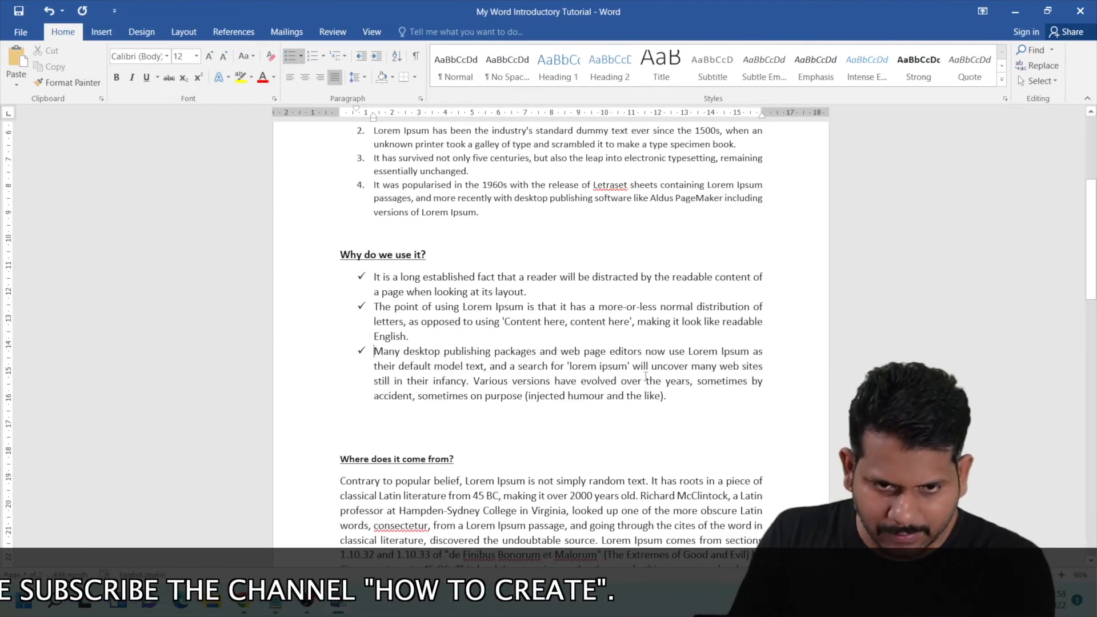
{"action": "left_click", "coordinate": [473, 381]}
{"action": "key", "text": "Return"}
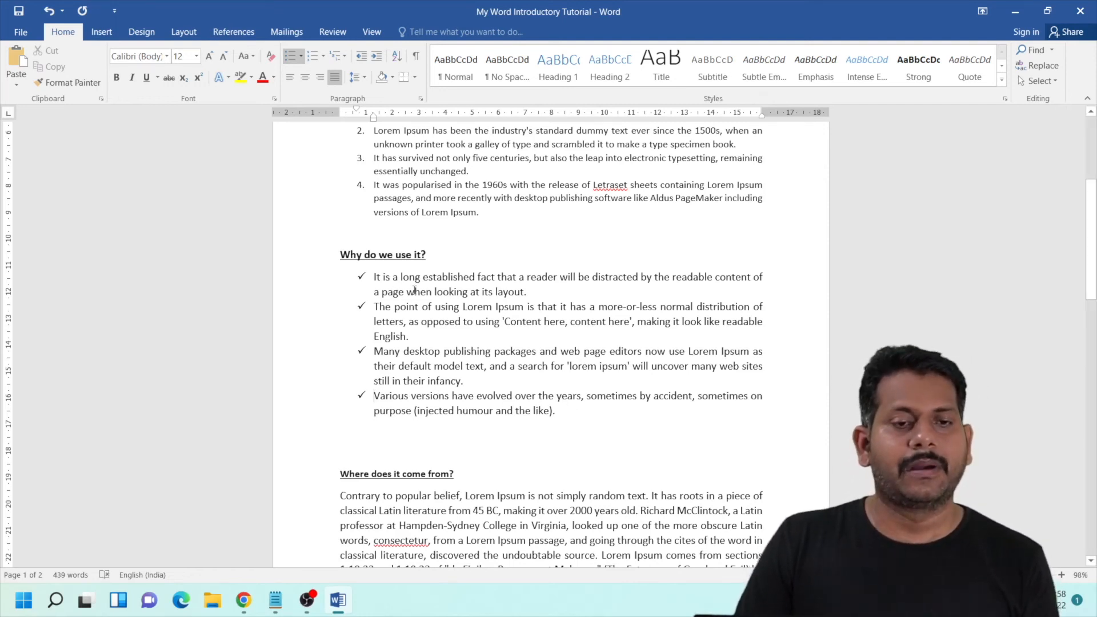
Set the line spacing of the body paragraph under "Where does it come from?" to 2.0
{"action": "scroll", "coordinate": [539, 351], "scroll_direction": "down", "scroll_amount": 3}
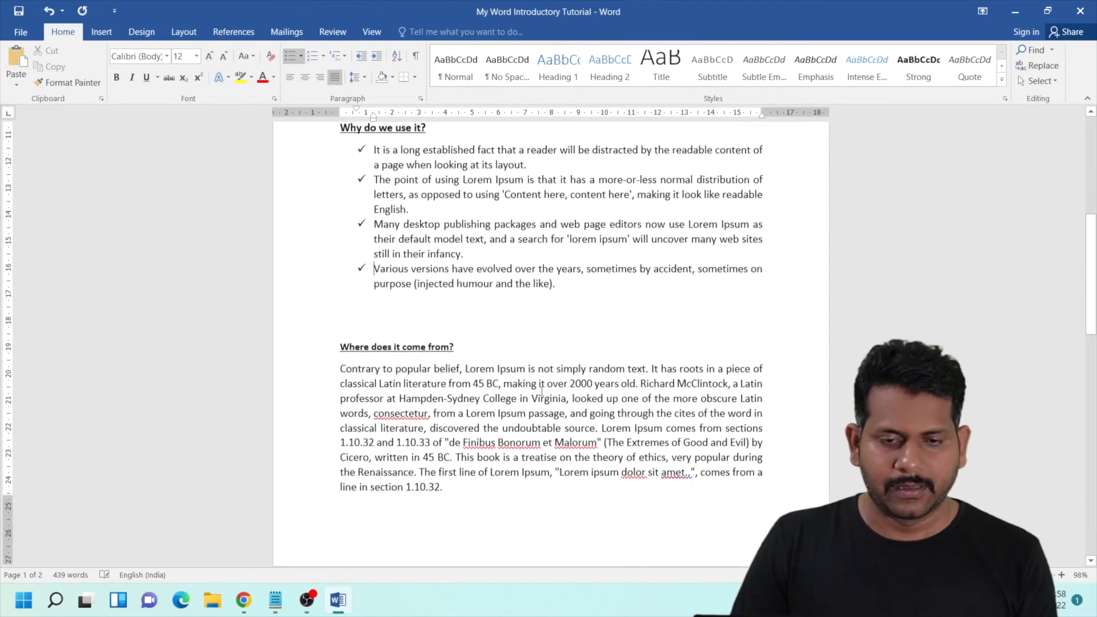
{"action": "scroll", "coordinate": [526, 271], "scroll_direction": "up", "scroll_amount": 4}
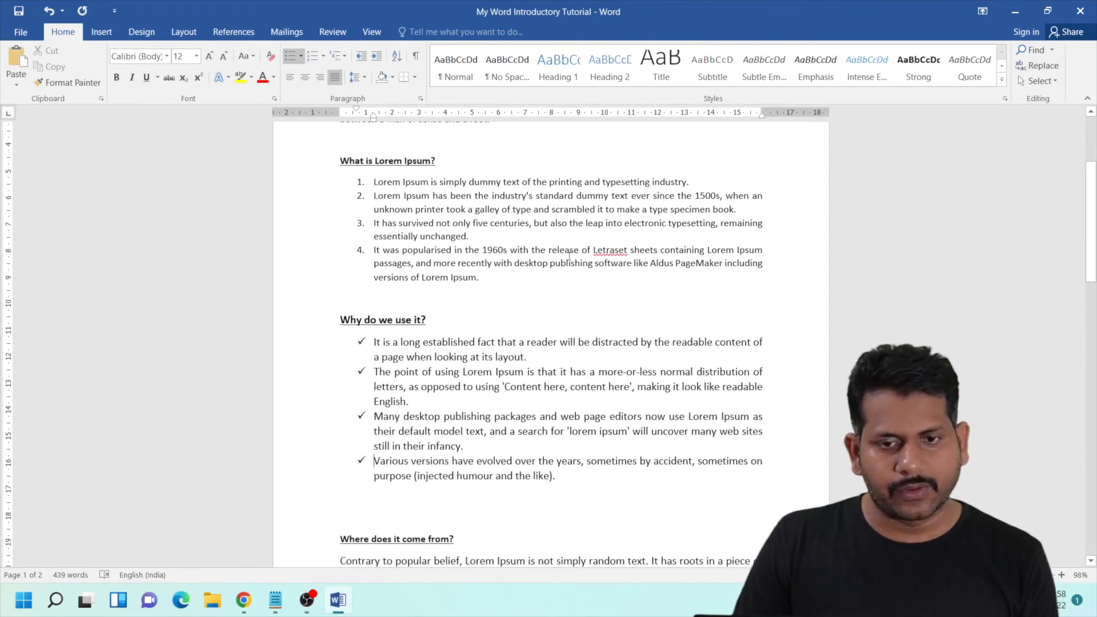
{"action": "scroll", "coordinate": [459, 194], "scroll_direction": "down", "scroll_amount": 6}
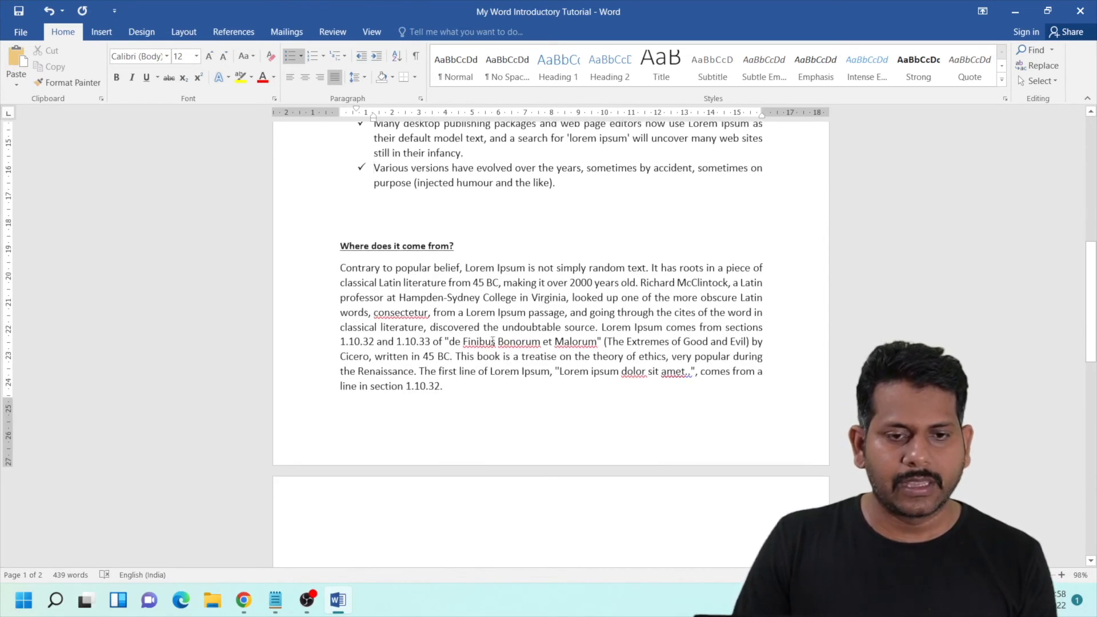
{"action": "left_click_drag", "start_coordinate": [440, 386], "coordinate": [340, 268]}
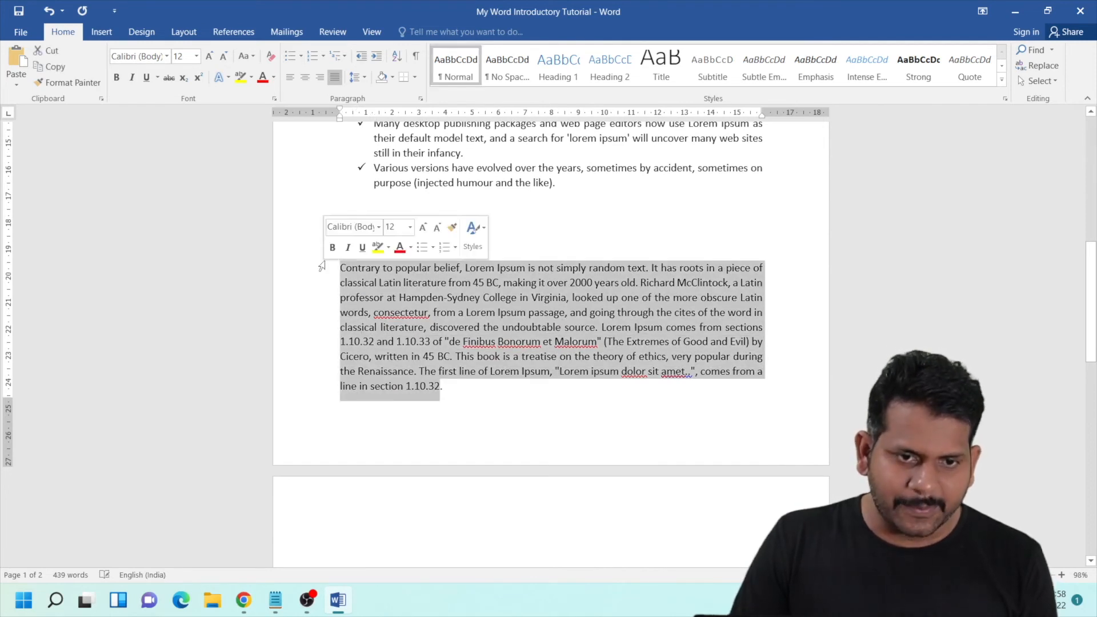
{"action": "left_click", "coordinate": [356, 77]}
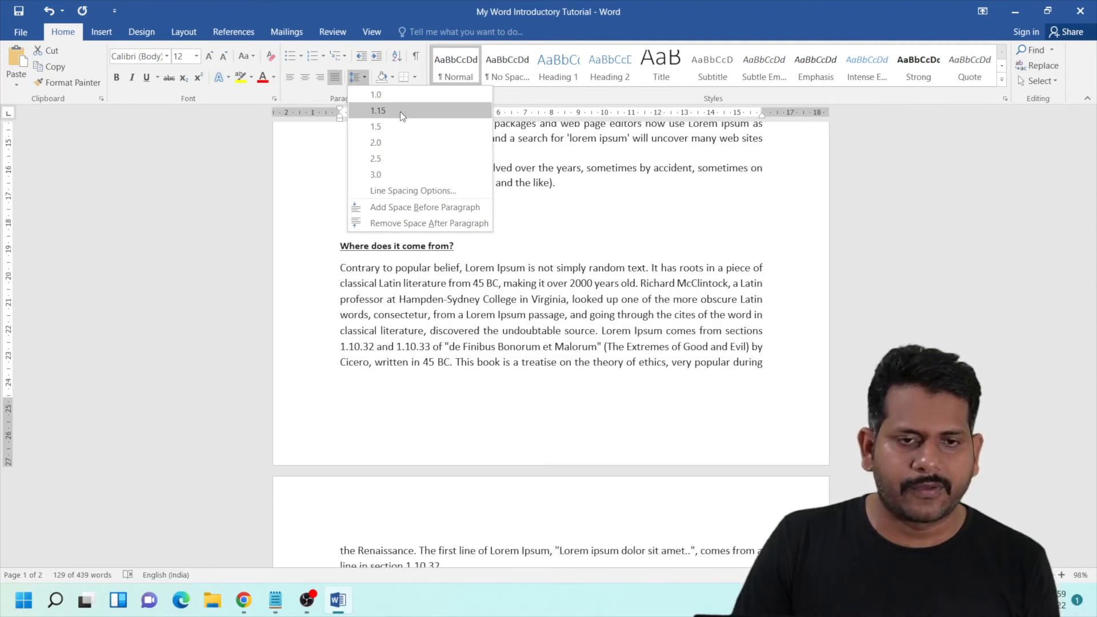
{"action": "left_click", "coordinate": [394, 144]}
{"action": "left_click", "coordinate": [543, 327]}
{"action": "scroll", "coordinate": [508, 328], "scroll_direction": "down", "scroll_amount": 2}
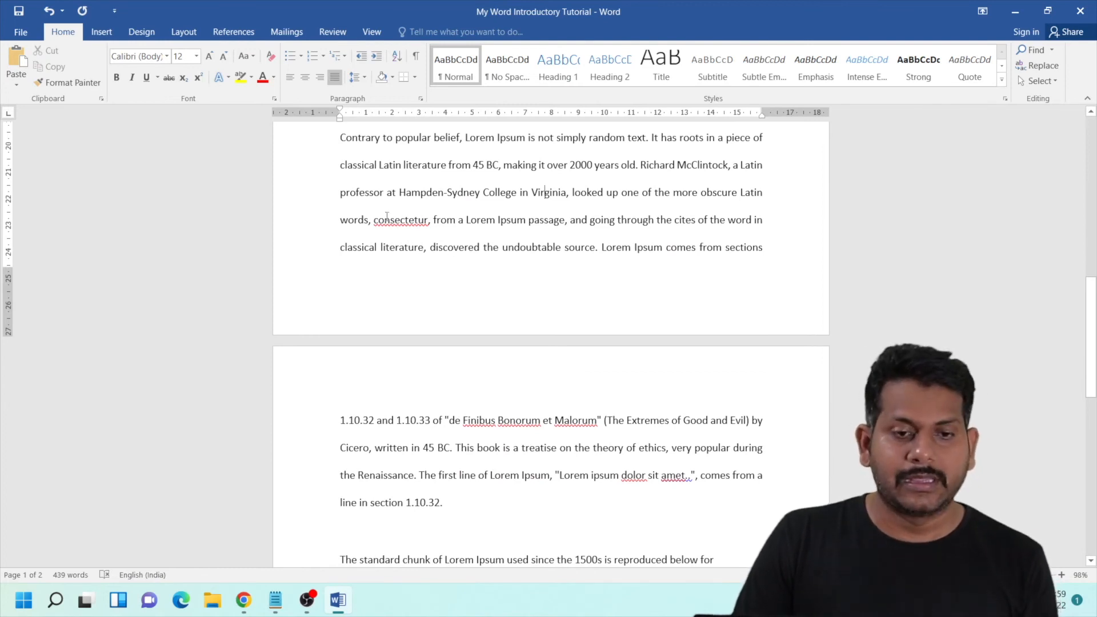
Ignore all spelling flags for the word "consectetur" in the paragraph under "Where does it come from?"
{"action": "left_click_drag", "start_coordinate": [370, 219], "coordinate": [415, 219]}
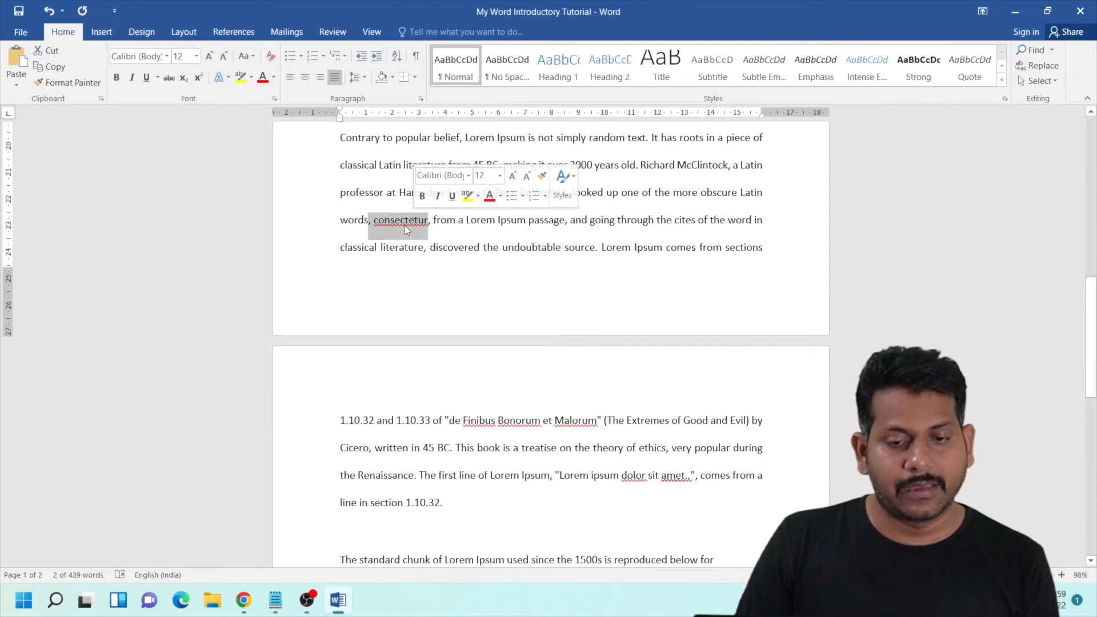
{"action": "right_click", "coordinate": [396, 225]}
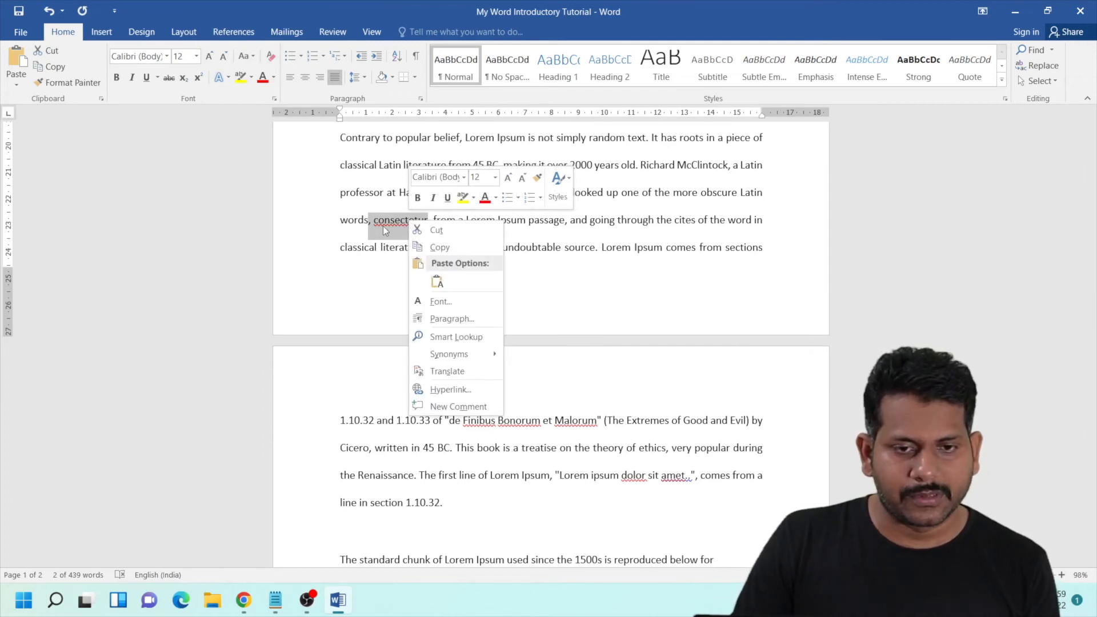
{"action": "left_click", "coordinate": [652, 319]}
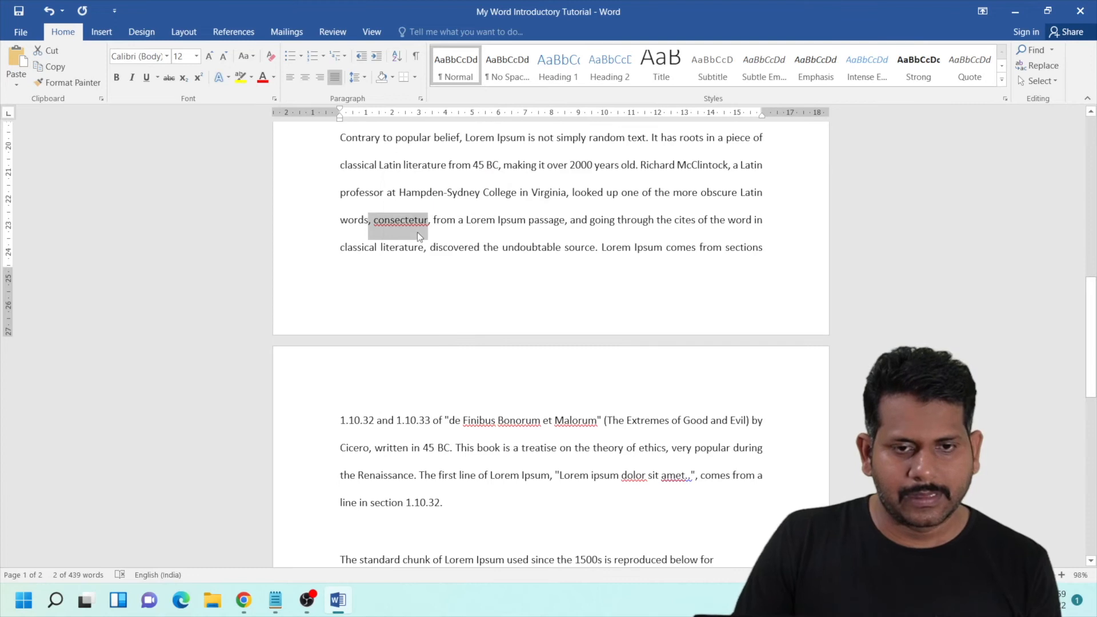
{"action": "left_click", "coordinate": [403, 219]}
{"action": "right_click", "coordinate": [428, 225]}
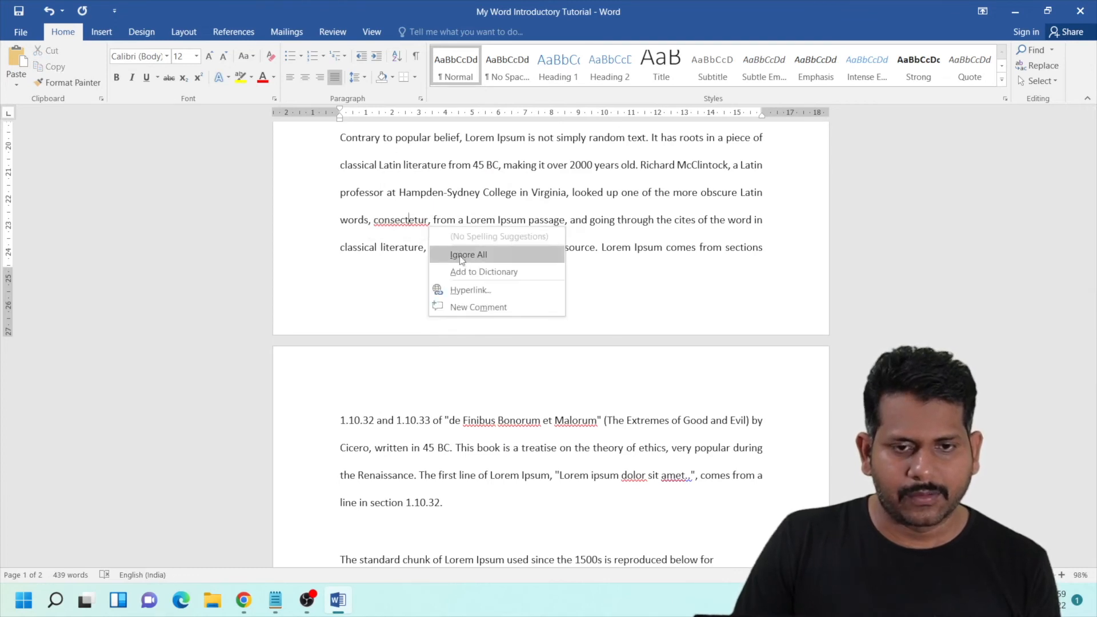
{"action": "left_click", "coordinate": [483, 256]}
Replace the flagged word "dolor" with the spelling suggestion "dollar" and undo the replacement
{"action": "scroll", "coordinate": [478, 253], "scroll_direction": "down", "scroll_amount": 4}
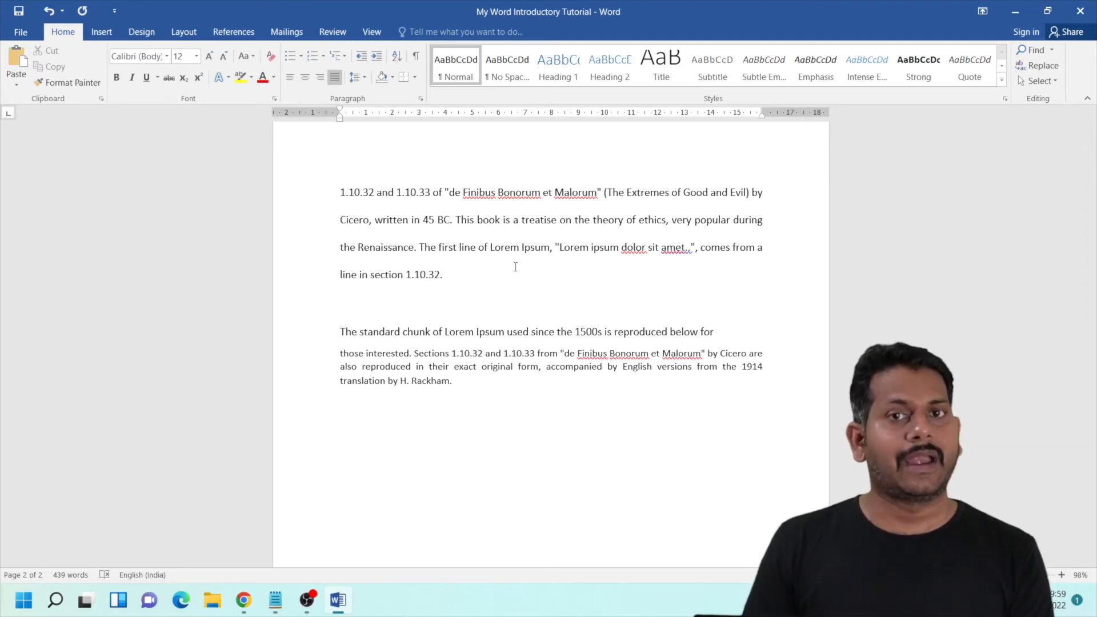
{"action": "right_click", "coordinate": [633, 249]}
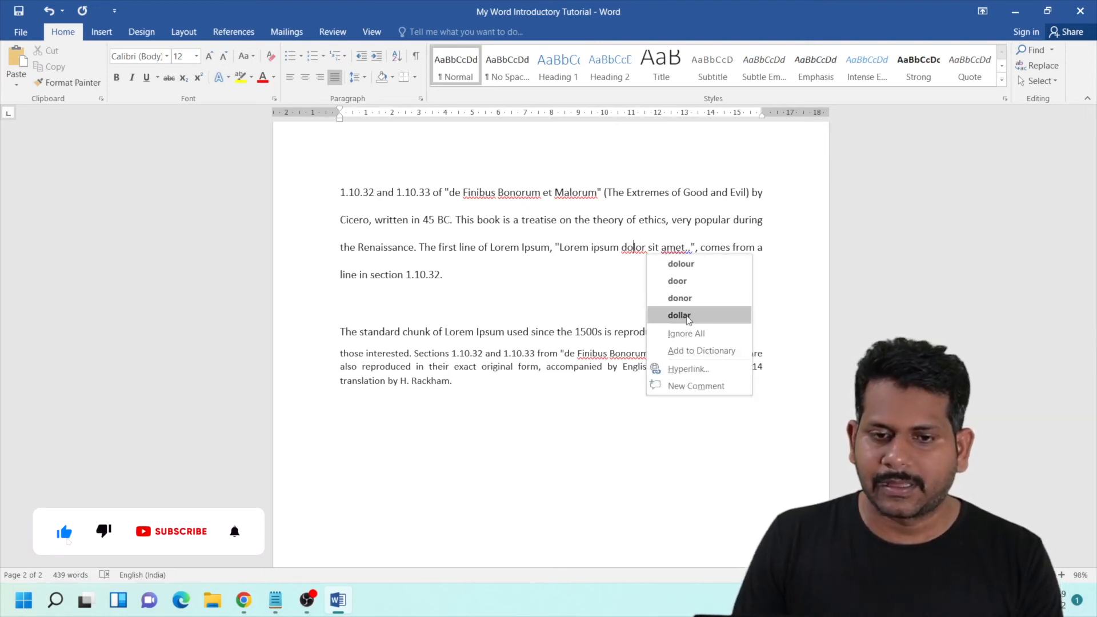
{"action": "key", "text": "Escape"}
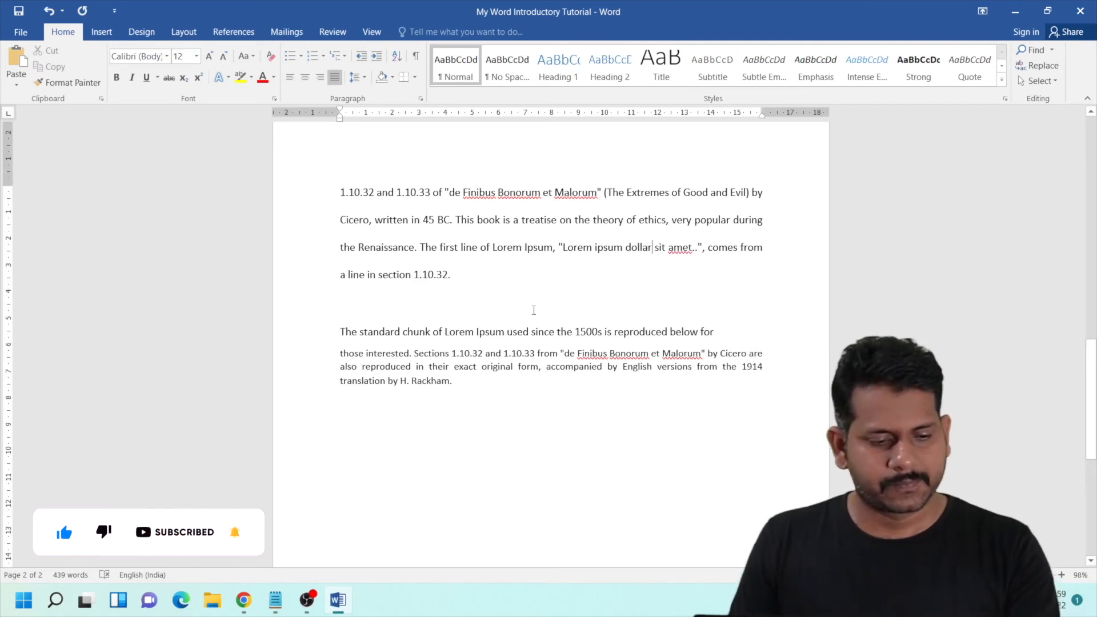
{"action": "key", "text": "ctrl+z"}
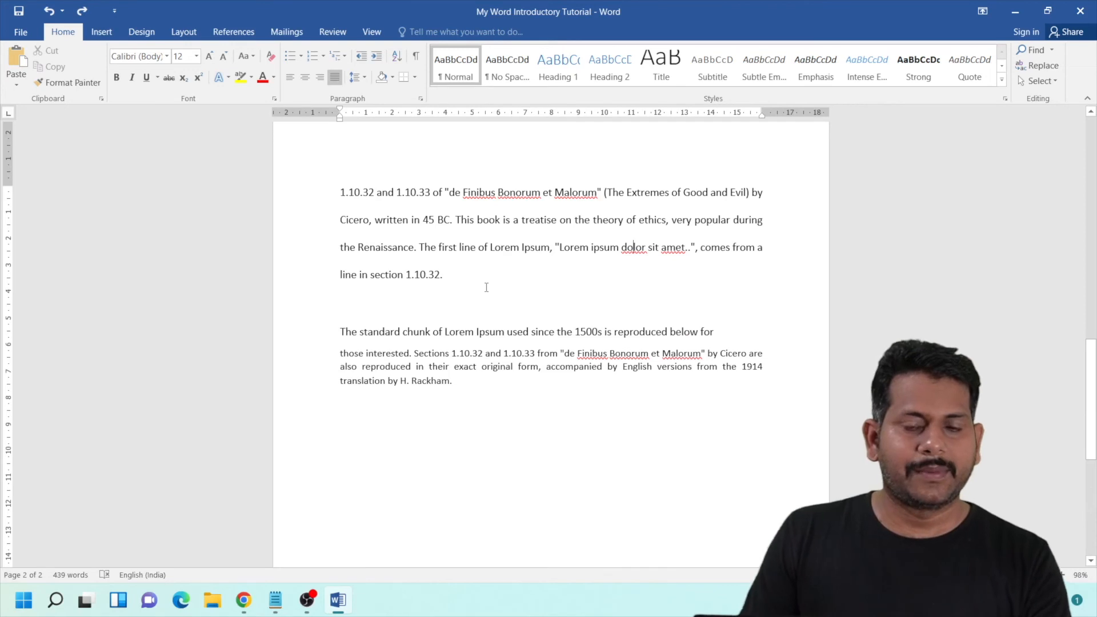
{"action": "left_click_drag", "start_coordinate": [443, 274], "coordinate": [335, 193]}
{"action": "left_click", "coordinate": [536, 281]}
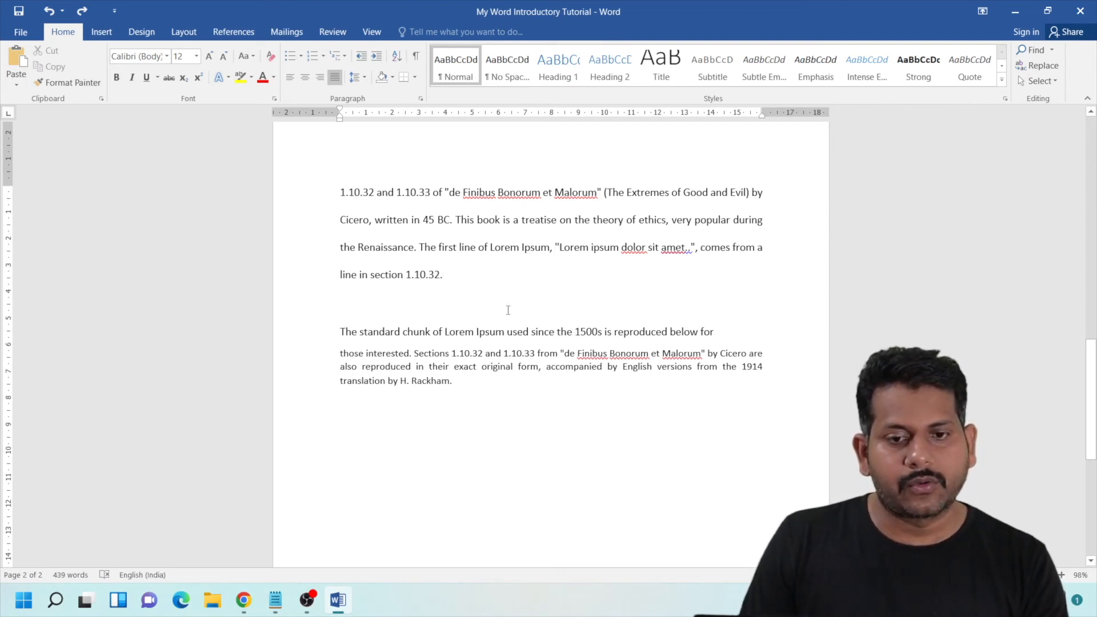
{"action": "left_click_drag", "start_coordinate": [447, 383], "coordinate": [340, 331]}
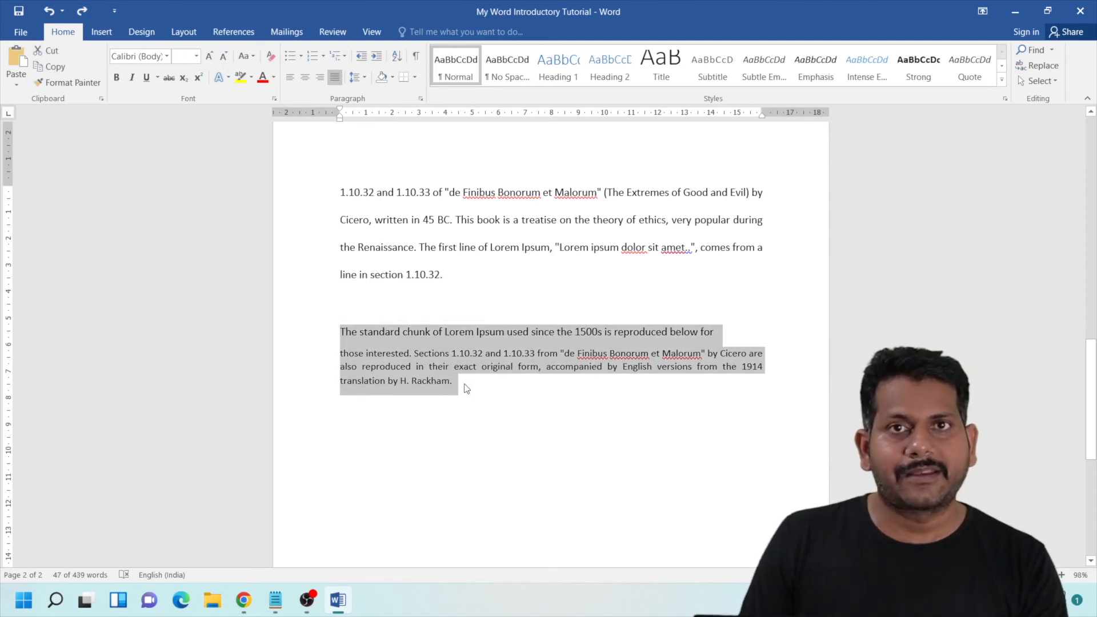
{"action": "left_click", "coordinate": [484, 382]}
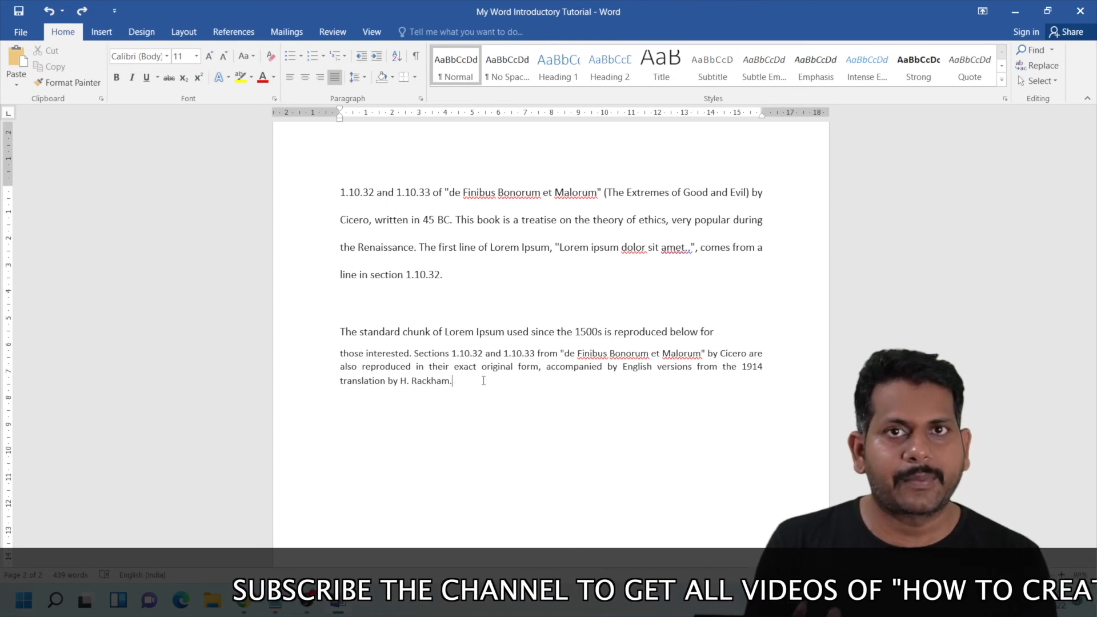
Set the font size of the closing text starting "The standard chunk of Lorem Ipsum" to 12
{"action": "left_click_drag", "start_coordinate": [483, 381], "coordinate": [333, 338]}
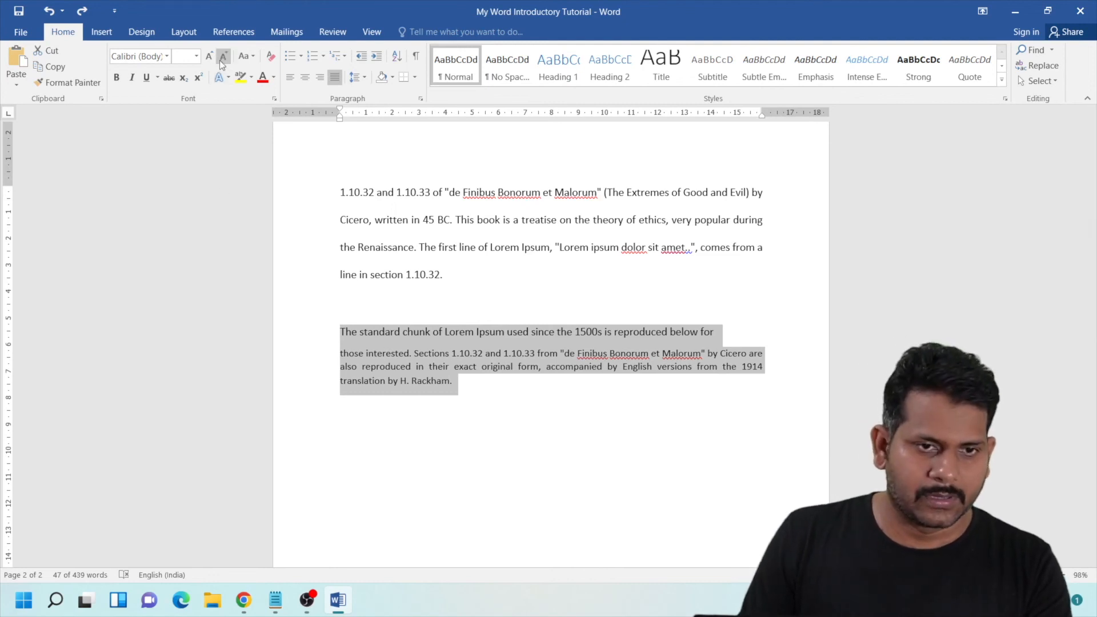
{"action": "left_click", "coordinate": [196, 57]}
{"action": "left_click", "coordinate": [179, 128]}
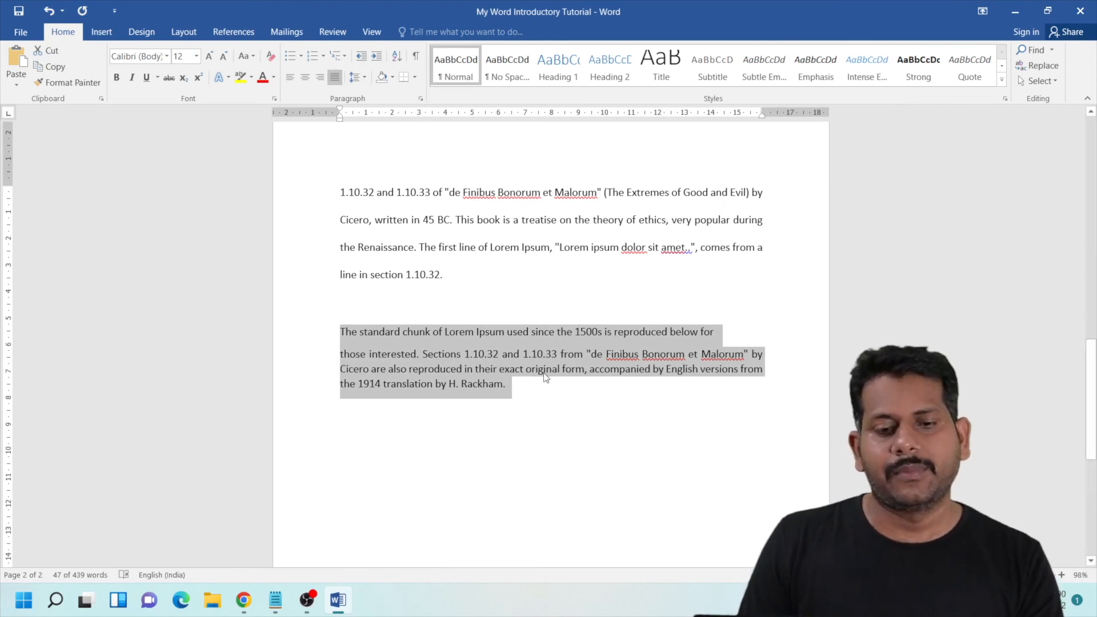
{"action": "left_click", "coordinate": [536, 400]}
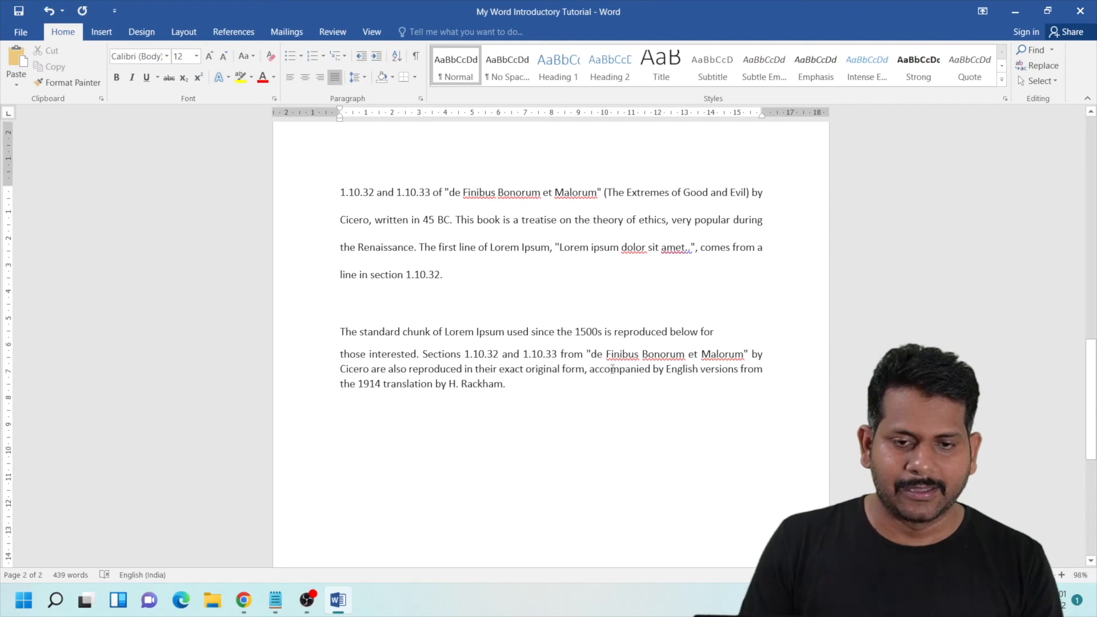
Color the title "Tutorial 1" and the heading "Introduction" red
{"action": "scroll", "coordinate": [538, 390], "scroll_direction": "up", "scroll_amount": 20}
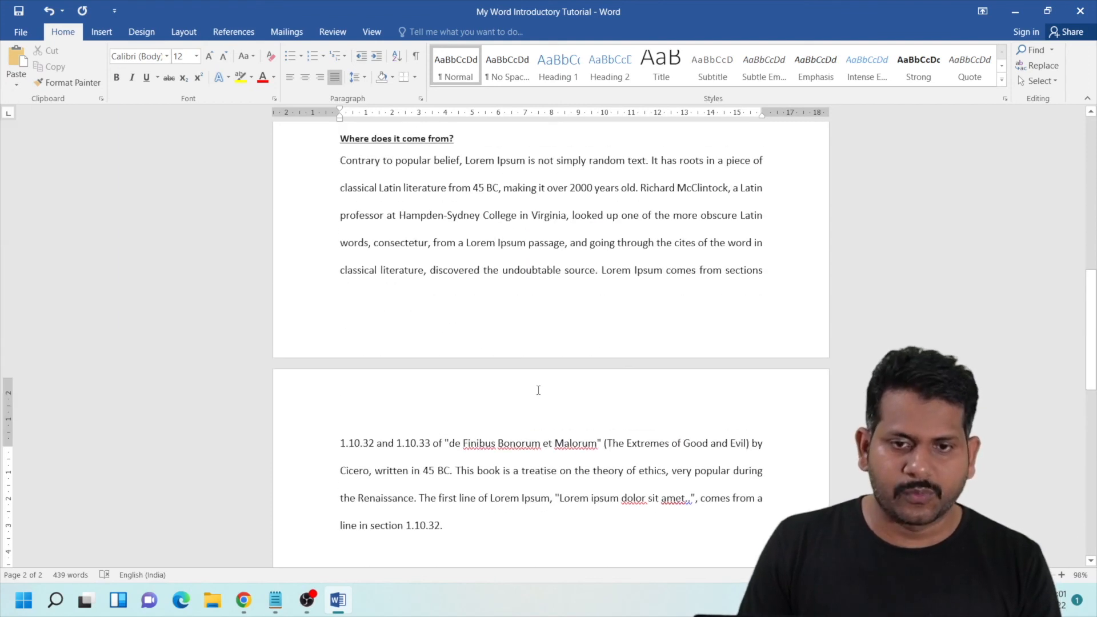
{"action": "left_click_drag", "start_coordinate": [443, 235], "coordinate": [491, 211]}
{"action": "left_click", "coordinate": [262, 77]}
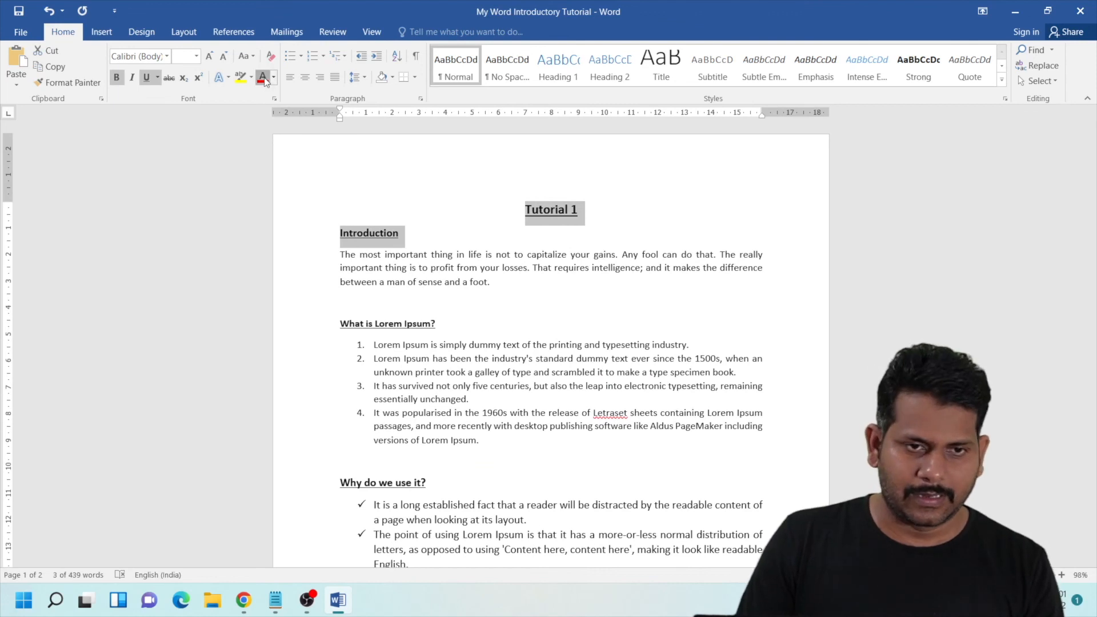
{"action": "left_click", "coordinate": [415, 235]}
Highlight the third numbered item under "What is Lorem Ipsum?" in yellow
{"action": "left_click_drag", "start_coordinate": [494, 394], "coordinate": [374, 386]}
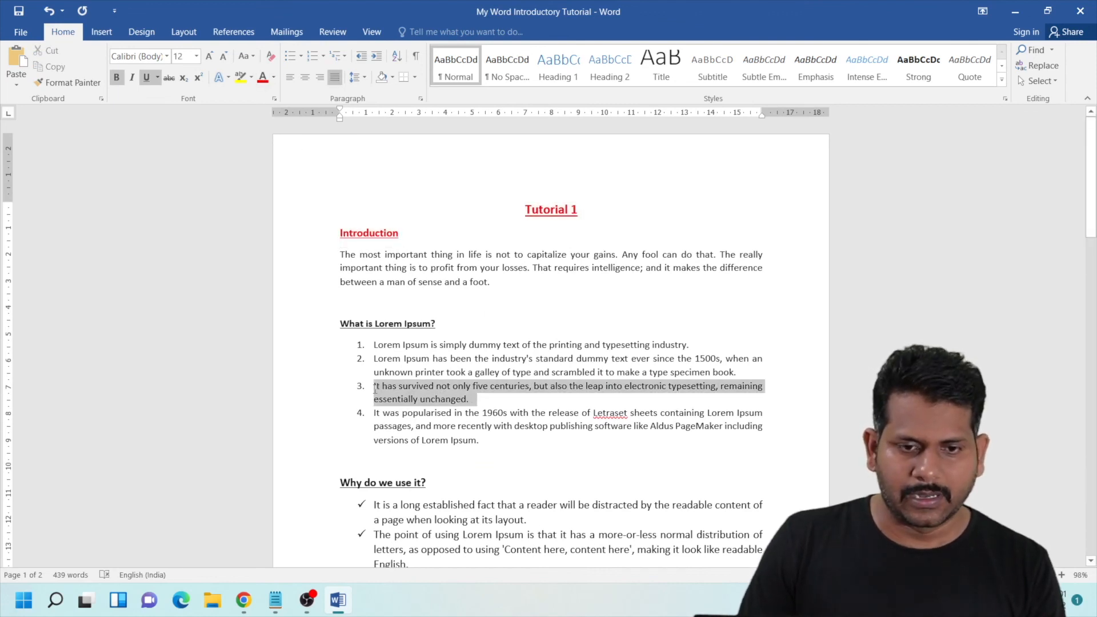
{"action": "left_click", "coordinate": [241, 77]}
Make the text from "when looking at its layout" through "'Content" bold in the first two check-mark bullets
{"action": "scroll", "coordinate": [528, 494], "scroll_direction": "down", "scroll_amount": 3}
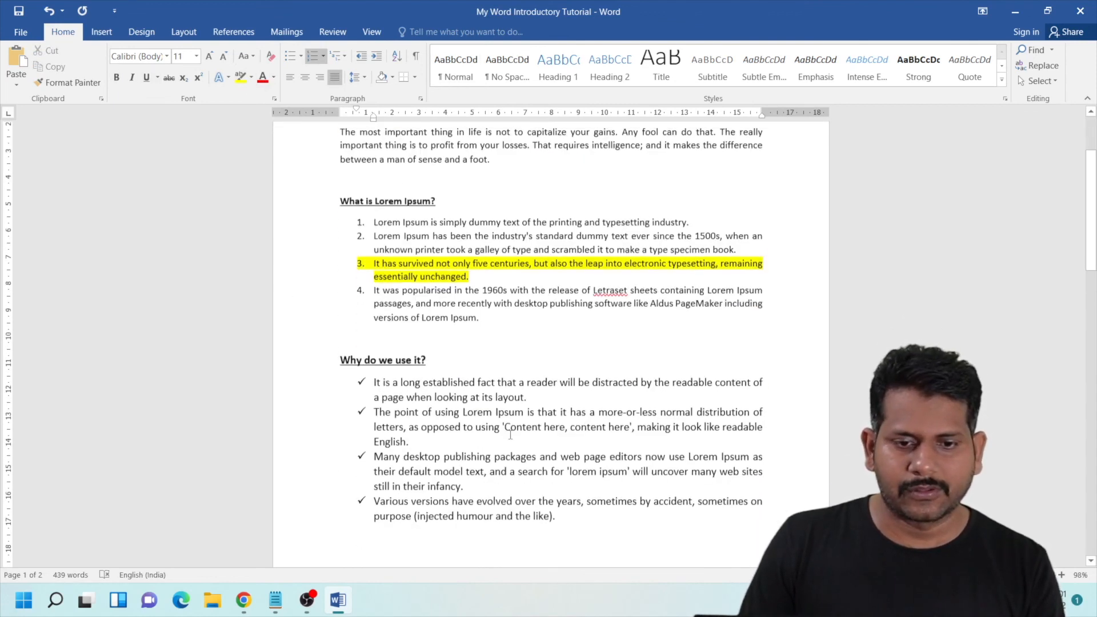
{"action": "left_click_drag", "start_coordinate": [541, 419], "coordinate": [406, 389]}
{"action": "left_click", "coordinate": [116, 77]}
{"action": "left_click", "coordinate": [557, 419]}
Save the formatted tutorial document
{"action": "scroll", "coordinate": [559, 355], "scroll_direction": "up", "scroll_amount": 2}
{"action": "scroll", "coordinate": [559, 355], "scroll_direction": "up", "scroll_amount": 1}
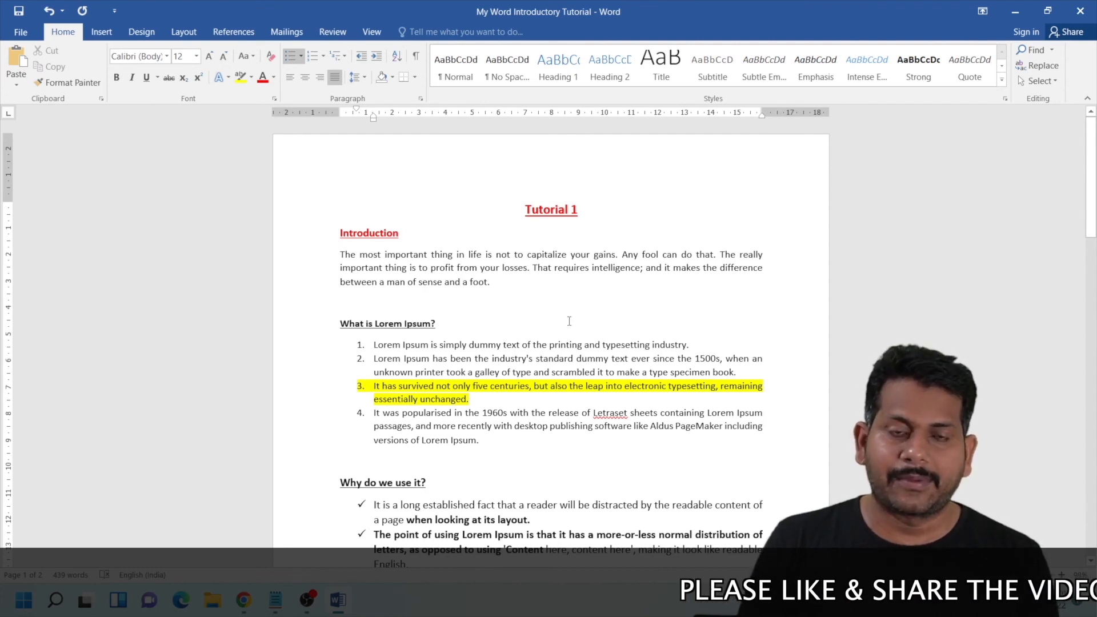
{"action": "key", "text": "ctrl+s"}
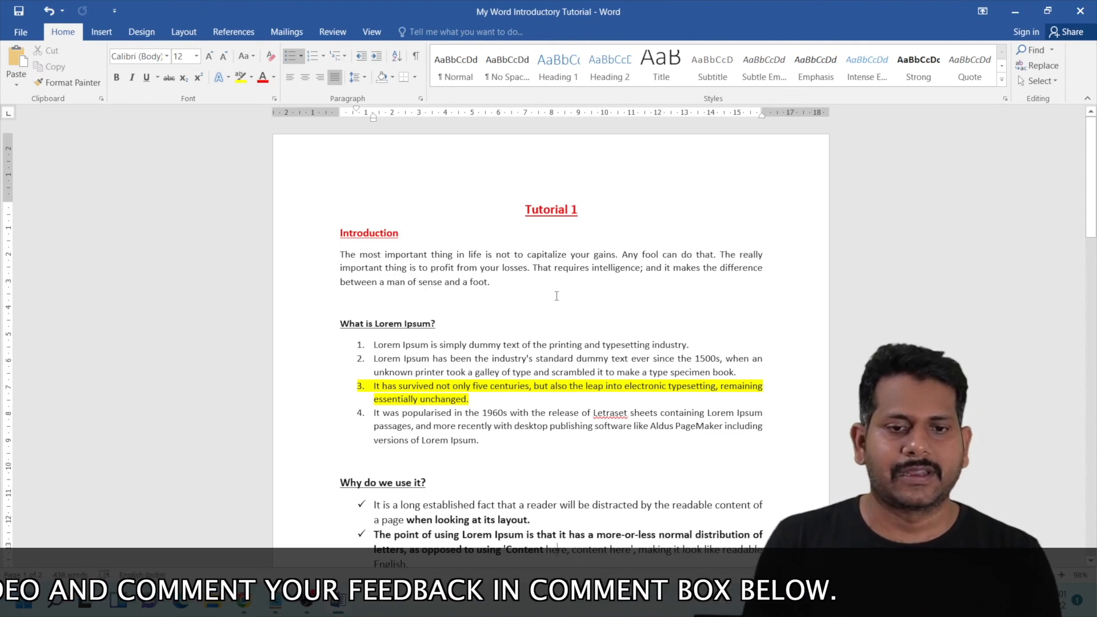
{"action": "left_click", "coordinate": [446, 325]}
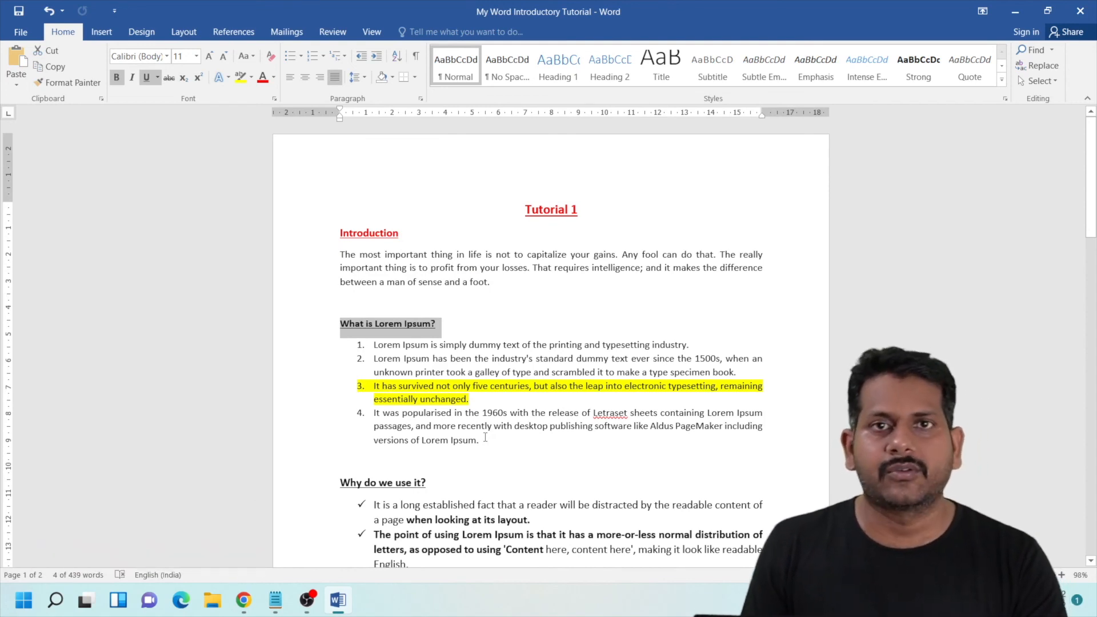
{"action": "left_click_drag", "start_coordinate": [481, 440], "coordinate": [374, 412]}
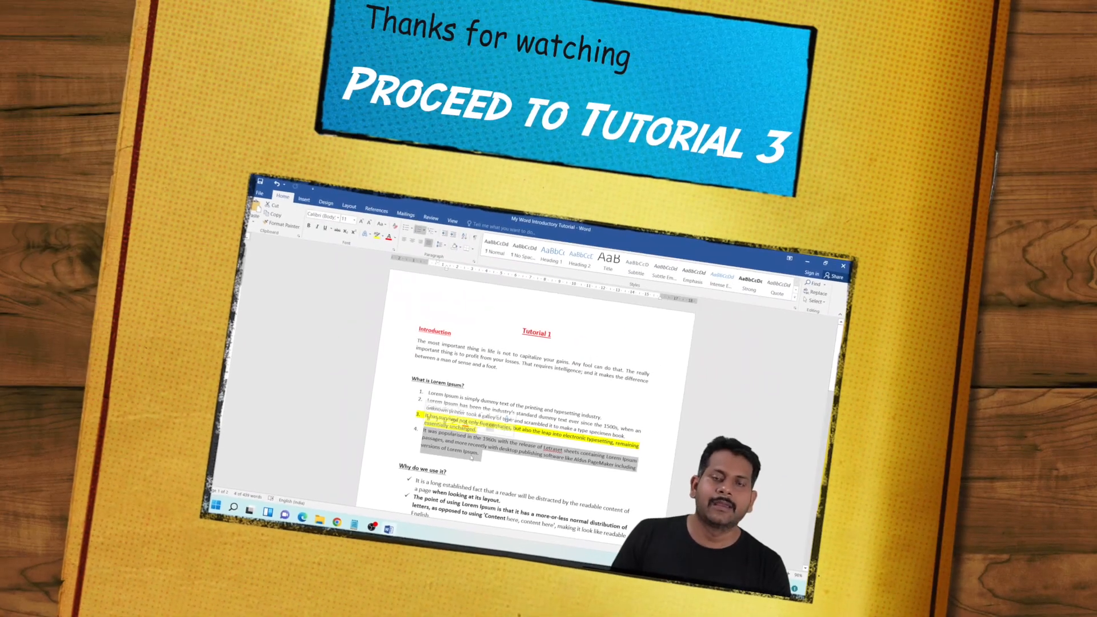
{"action": "left_click", "coordinate": [485, 453]}
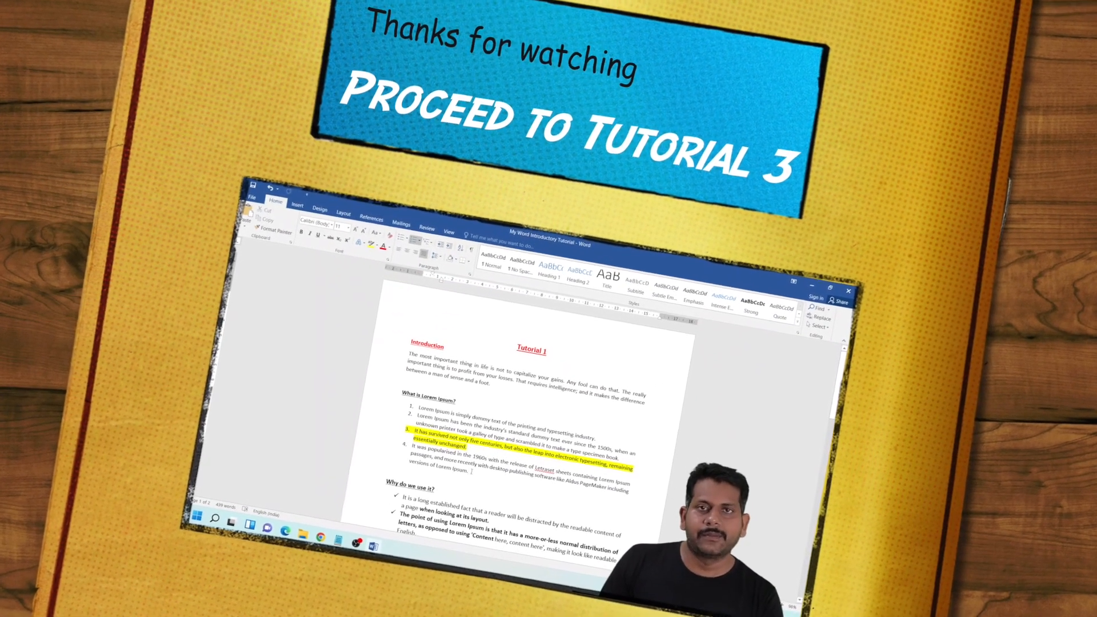